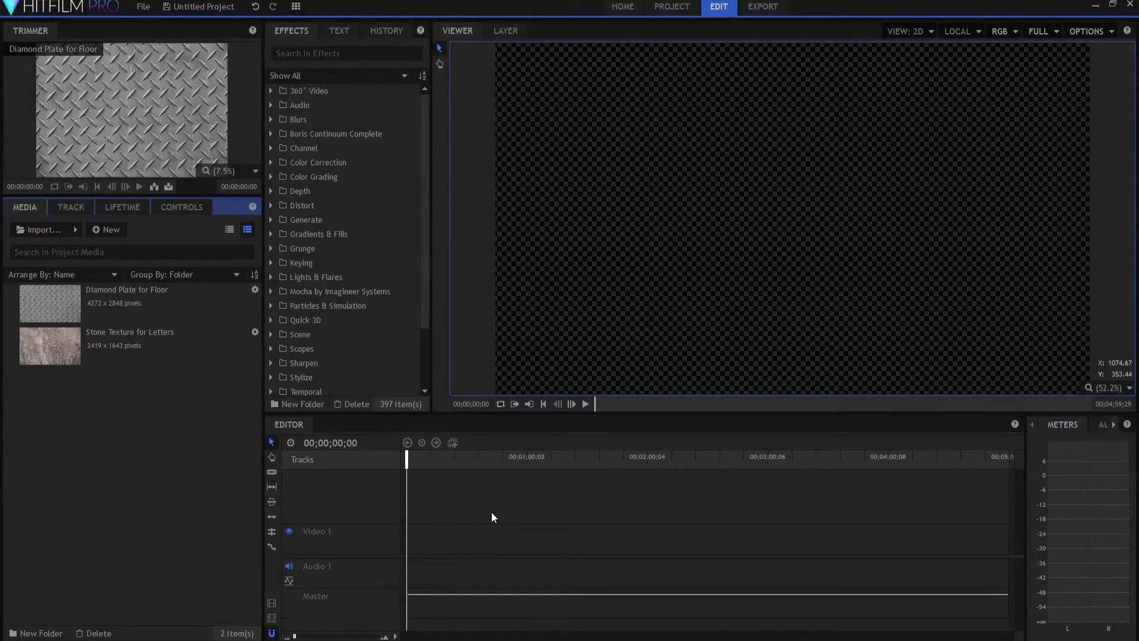
# Create a new 1920×1080 composite shot and add a camera layer to it.
pyautogui.click(96, 230)
pyautogui.click(113, 246)
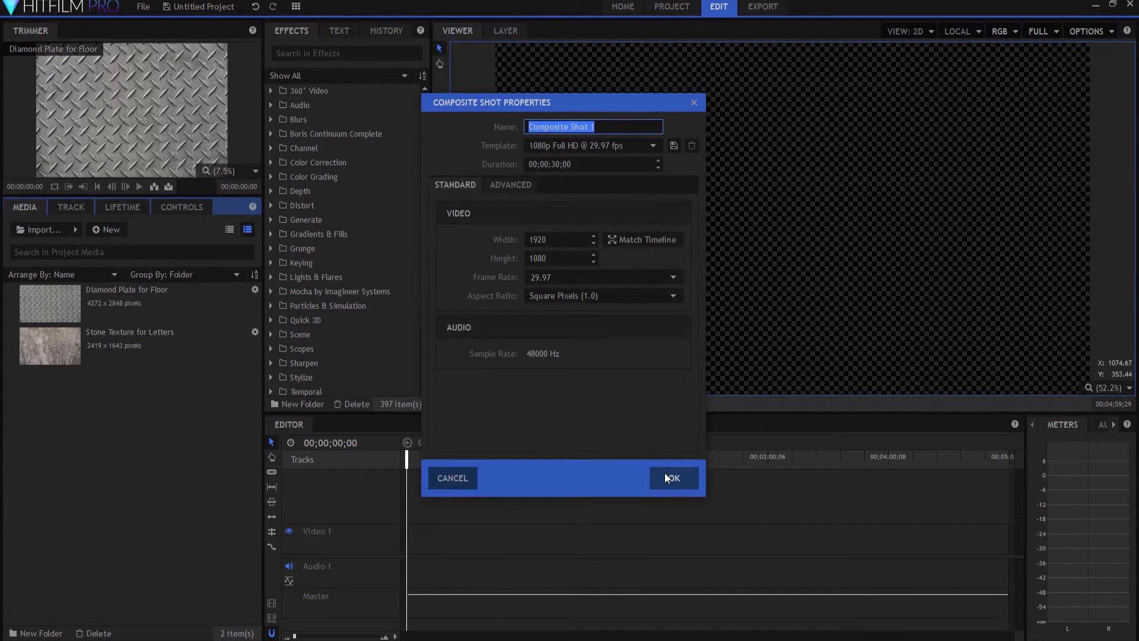
pyautogui.click(665, 473)
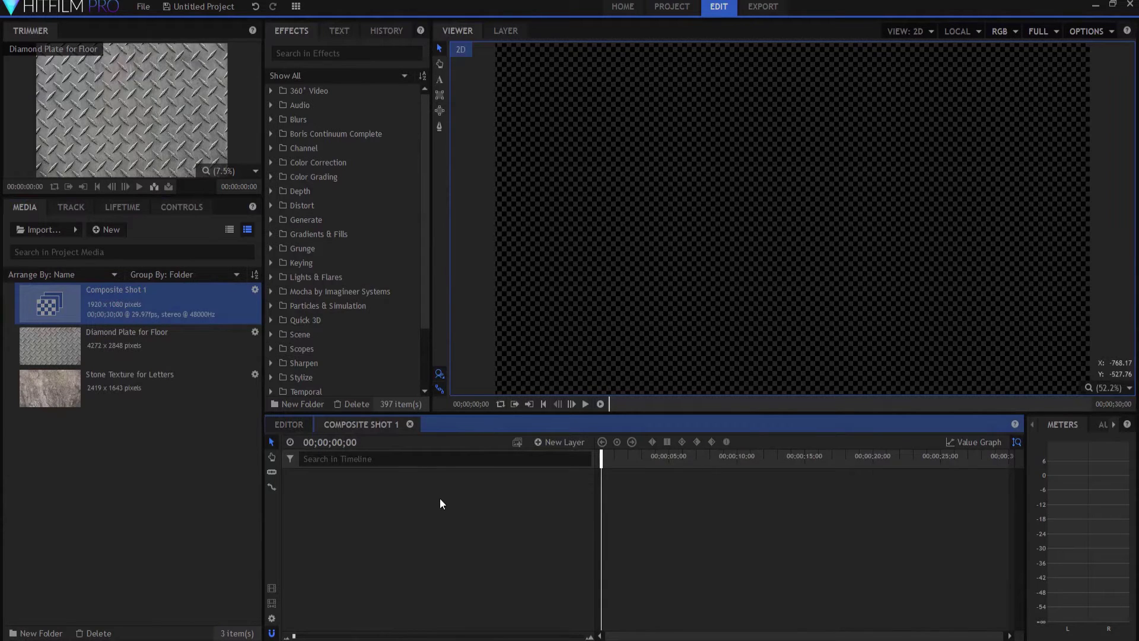
pyautogui.click(561, 442)
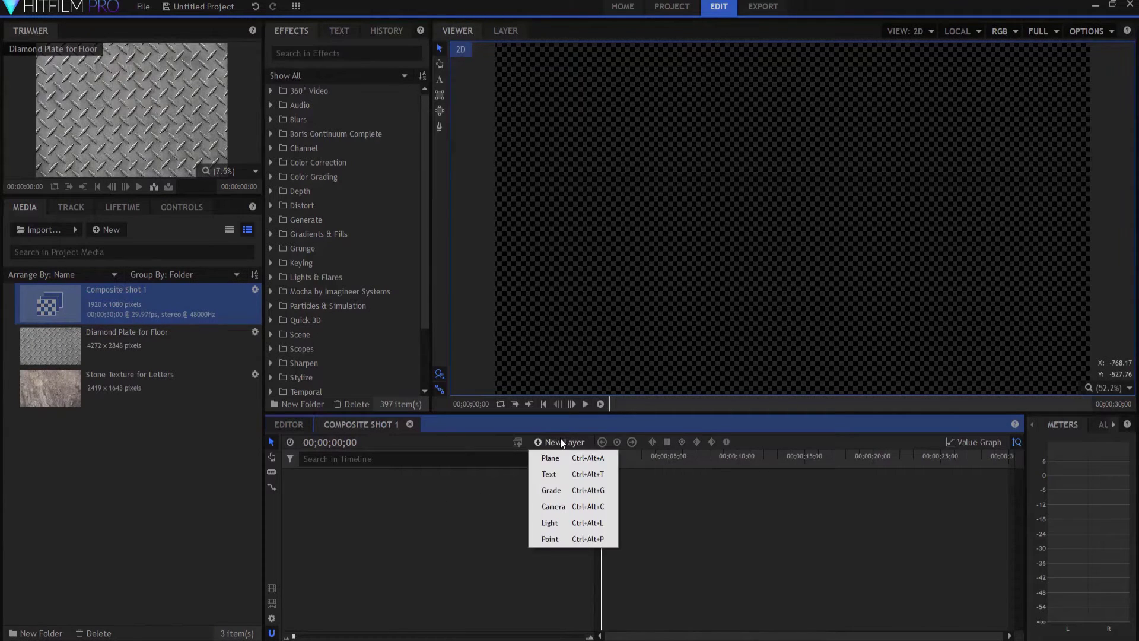
pyautogui.click(553, 507)
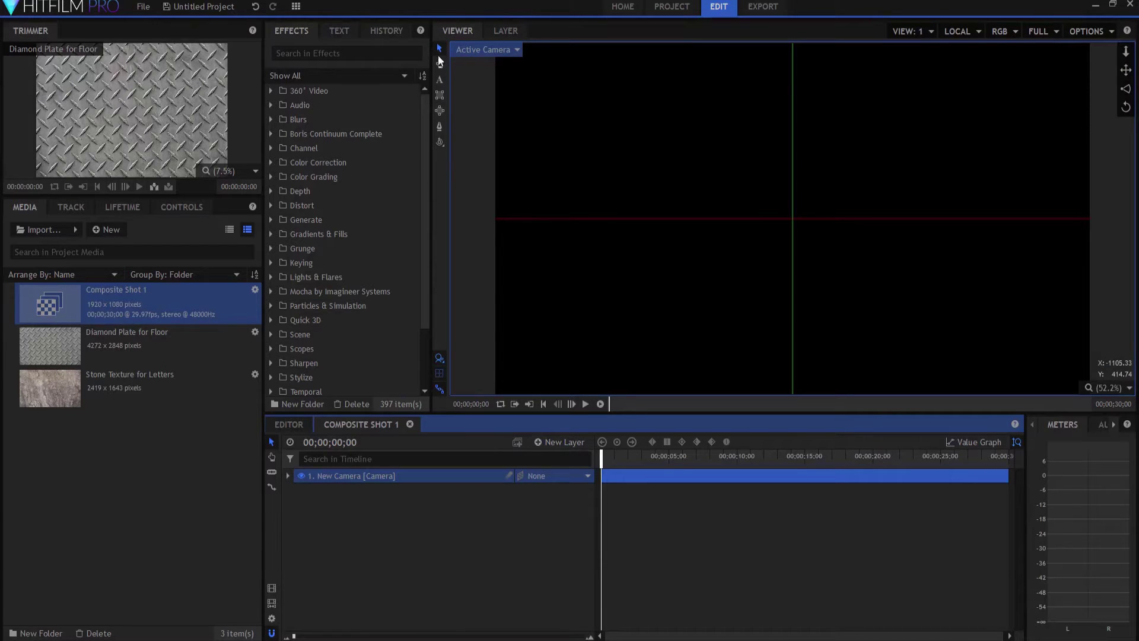
# Switch the viewer to Perspective and orbit and pan around the grid and camera.
pyautogui.click(479, 50)
pyautogui.click(483, 81)
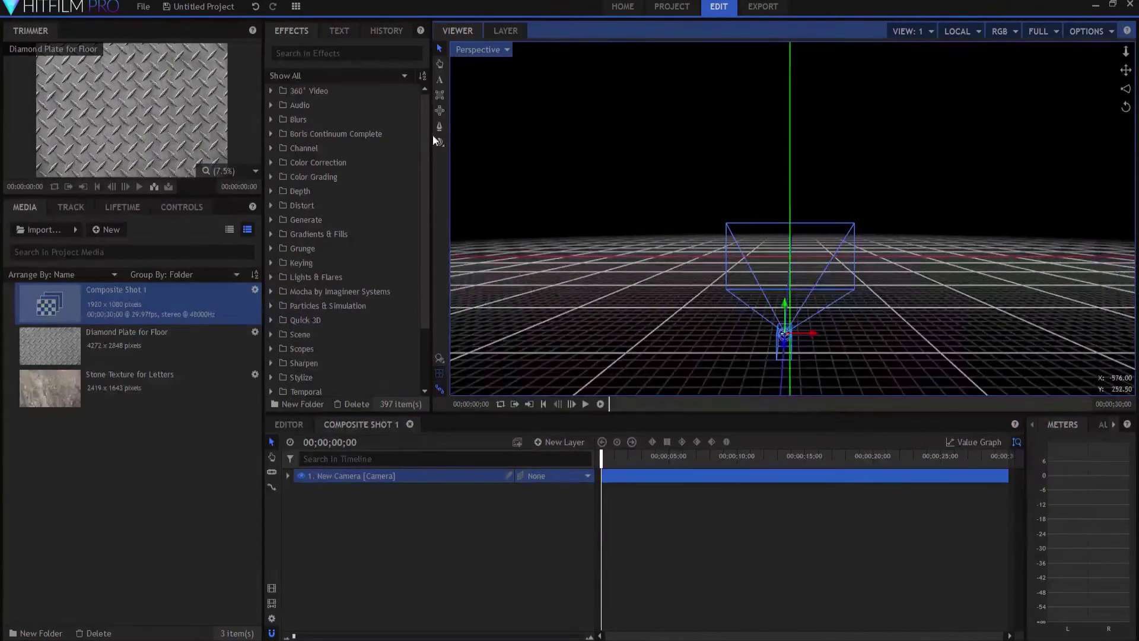
pyautogui.click(439, 143)
pyautogui.moveTo(921, 295); pyautogui.dragTo(966, 256)
pyautogui.moveTo(1125, 79); pyautogui.dragTo(1126, 75)
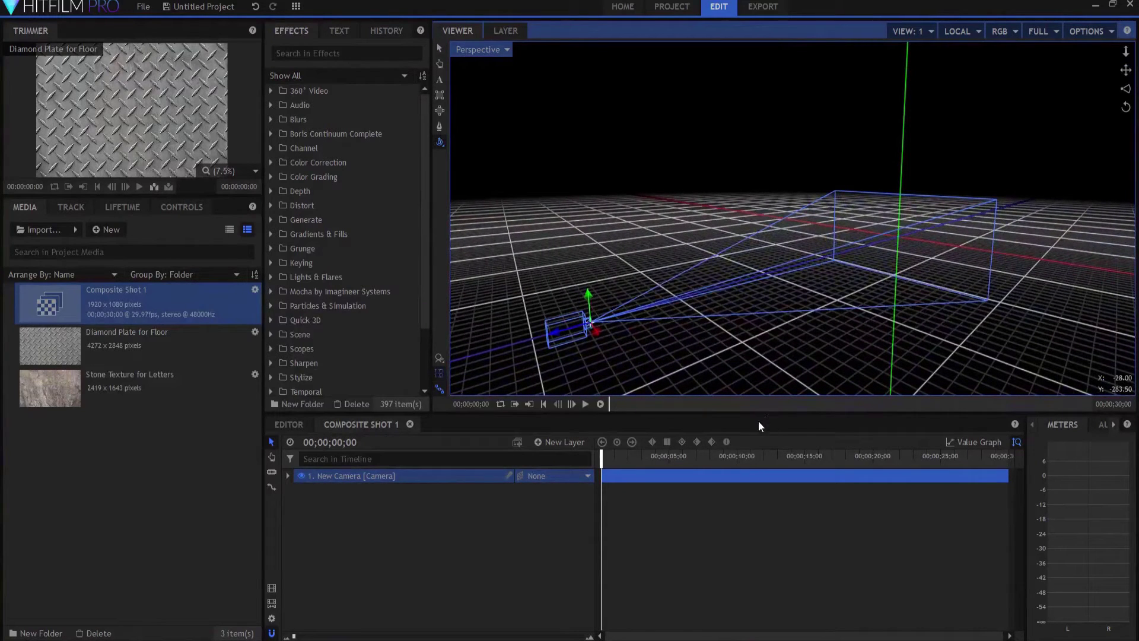
# Add a 3D point layer and parent the New Camera to New Point.
pyautogui.click(557, 442)
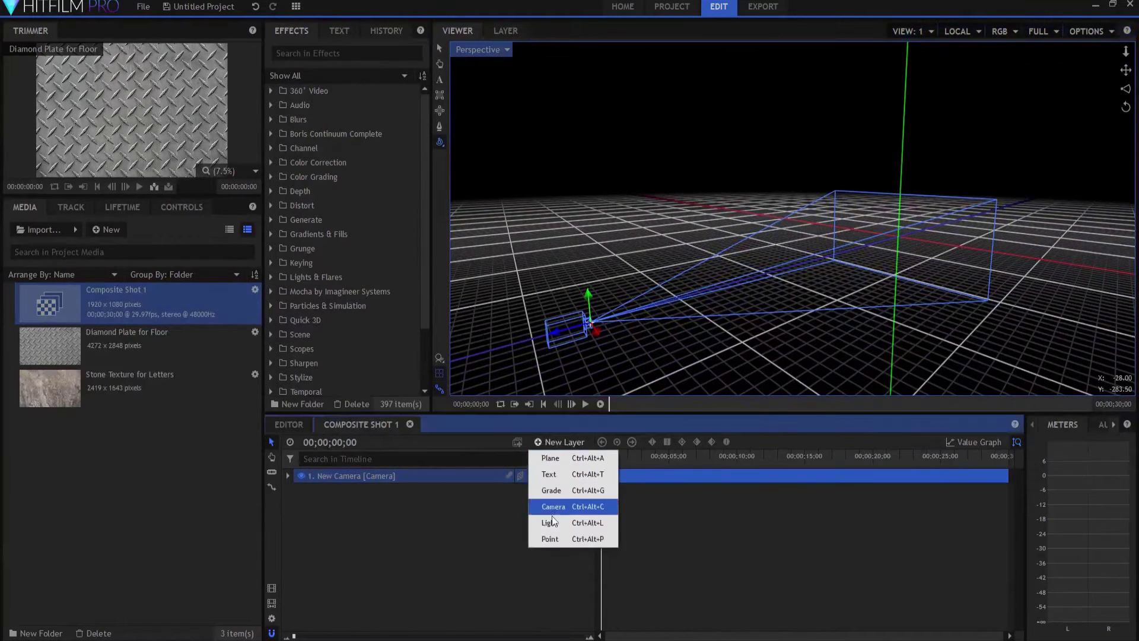
pyautogui.click(550, 539)
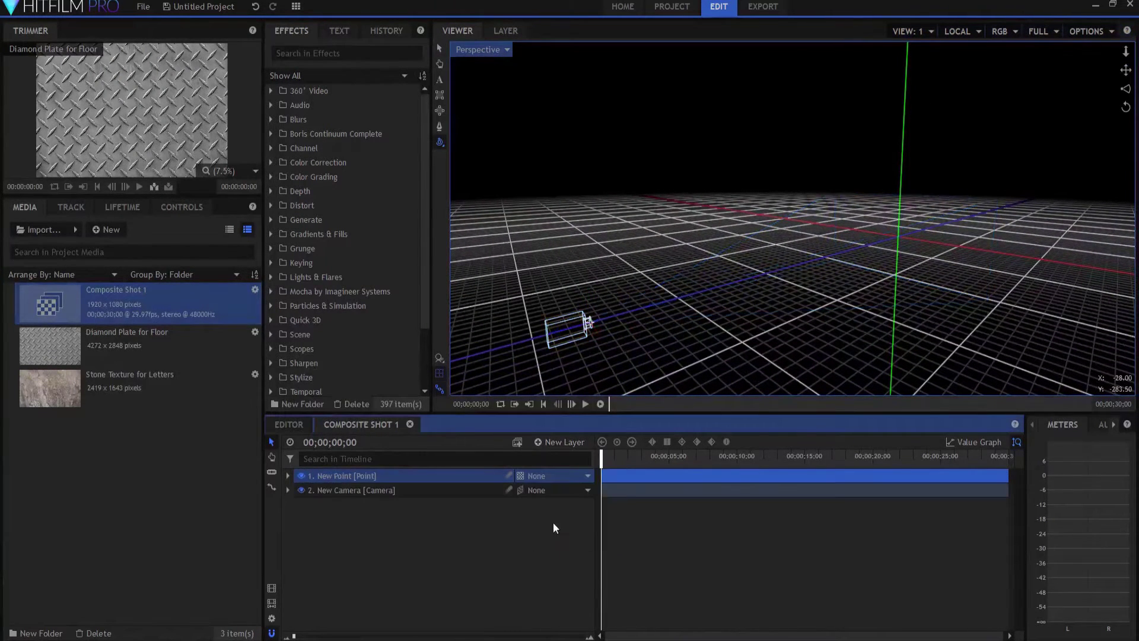
pyautogui.click(520, 476)
pyautogui.click(528, 506)
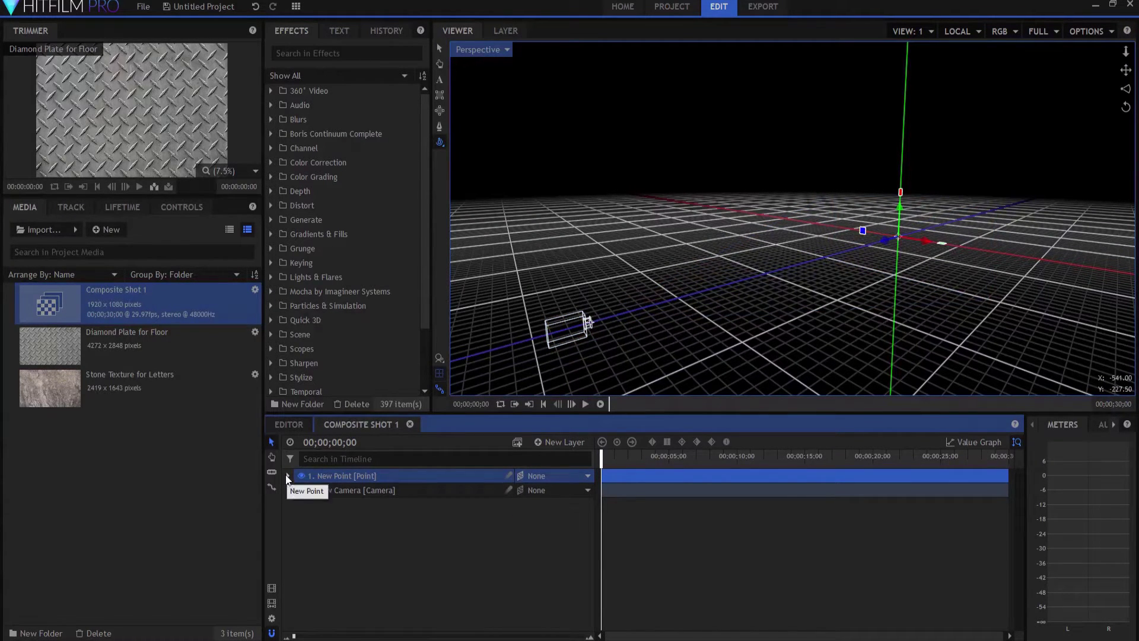
pyautogui.click(547, 490)
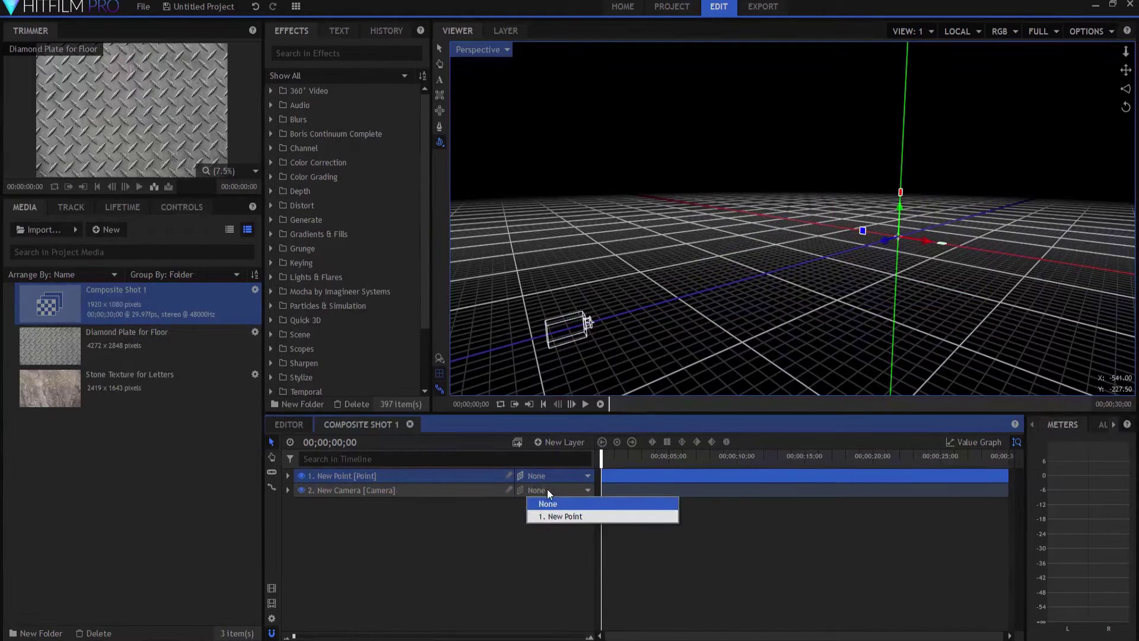
pyautogui.click(559, 518)
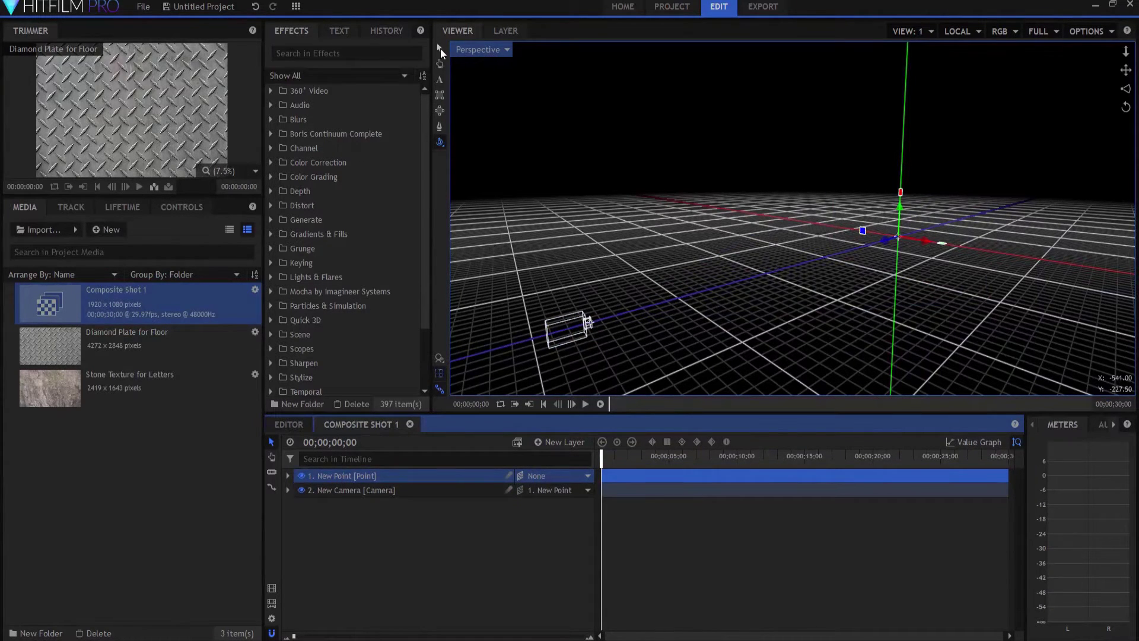
# Move and tilt New Point to check that the camera follows it.
pyautogui.moveTo(902, 215)
pyautogui.mouseDown()
pyautogui.moveTo(898, 152)
pyautogui.moveTo(896, 237)
pyautogui.moveTo(892, 178)
pyautogui.moveTo(926, 212)
pyautogui.moveTo(1045, 214)
pyautogui.moveTo(890, 219)
pyautogui.moveTo(902, 222)
pyautogui.mouseUp()
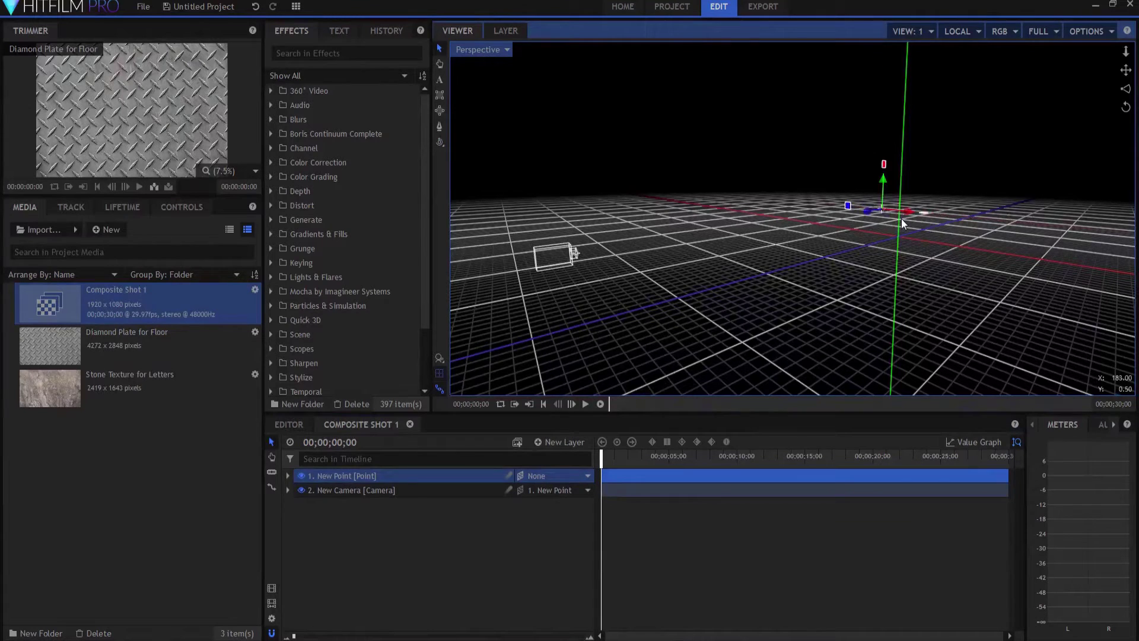
pyautogui.moveTo(899, 223); pyautogui.dragTo(746, 331)
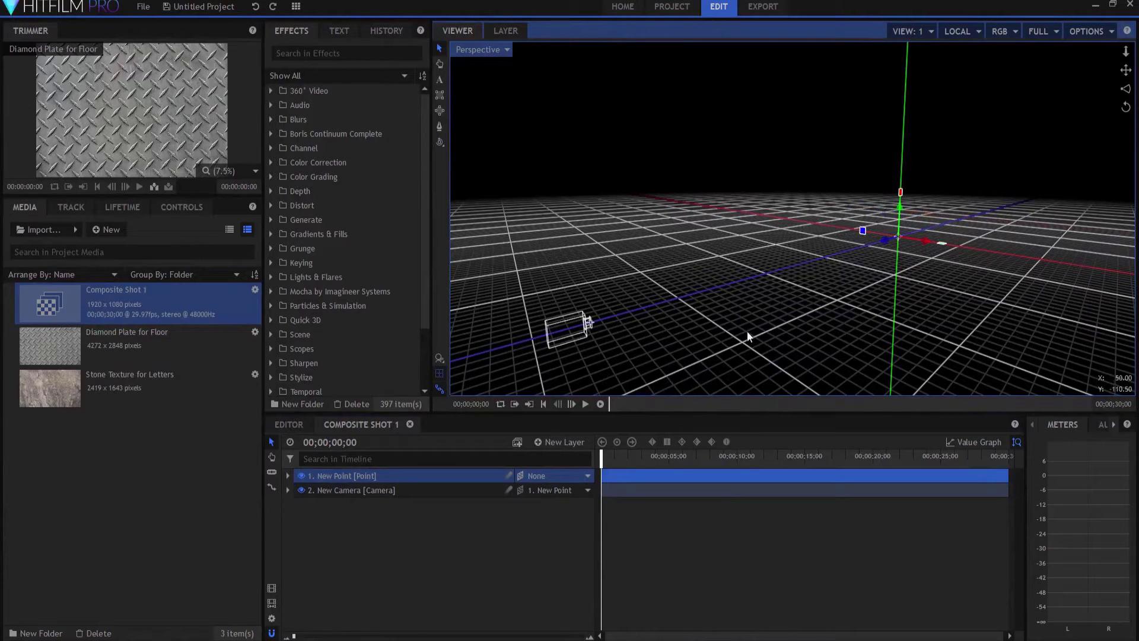
pyautogui.click(288, 477)
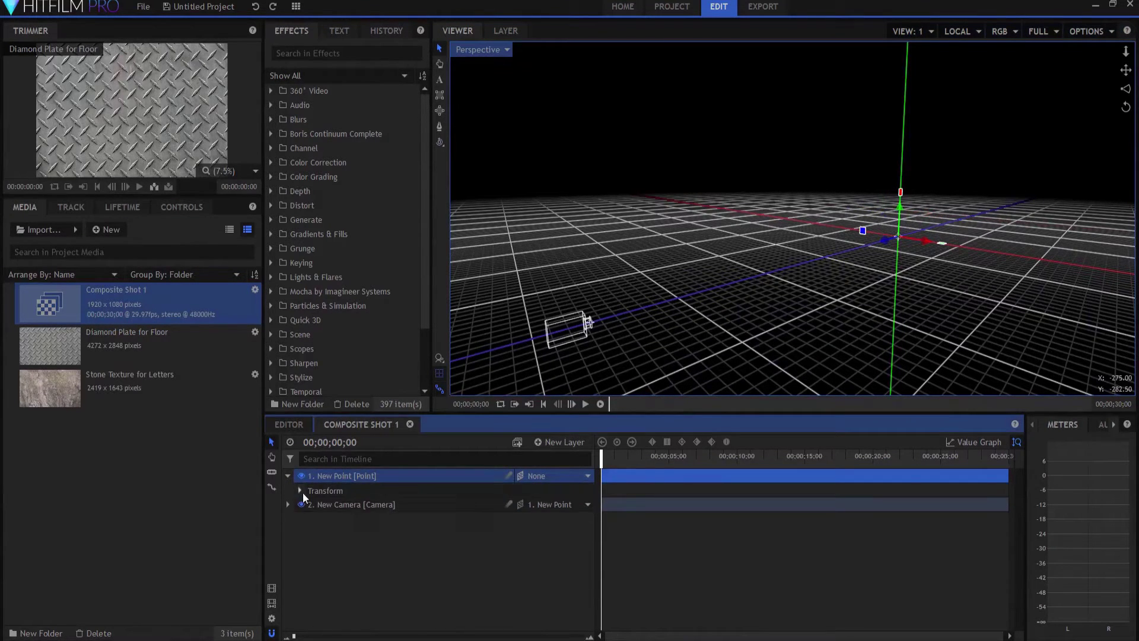
pyautogui.click(299, 491)
pyautogui.moveTo(584, 562)
pyautogui.mouseDown()
pyautogui.moveTo(606, 562)
pyautogui.moveTo(576, 562)
pyautogui.moveTo(606, 576)
pyautogui.moveTo(554, 576)
pyautogui.moveTo(1067, 223)
pyautogui.moveTo(789, 208)
pyautogui.moveTo(941, 237)
pyautogui.moveTo(630, 235)
pyautogui.moveTo(831, 208)
pyautogui.moveTo(650, 229)
pyautogui.moveTo(584, 575)
pyautogui.moveTo(571, 574)
pyautogui.mouseUp()
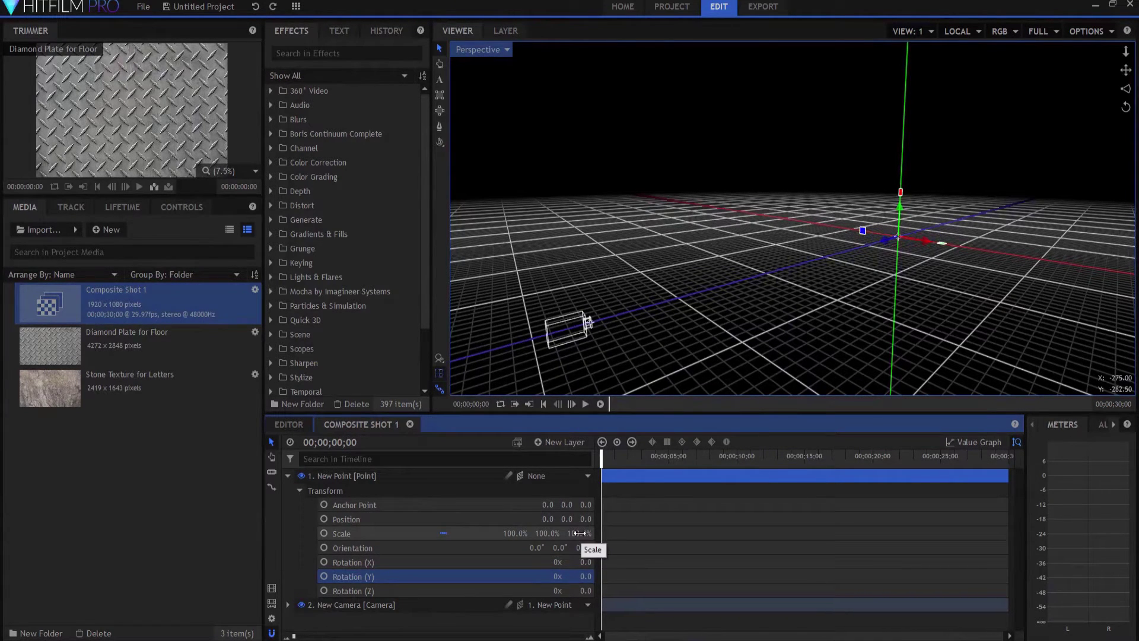
pyautogui.click(287, 476)
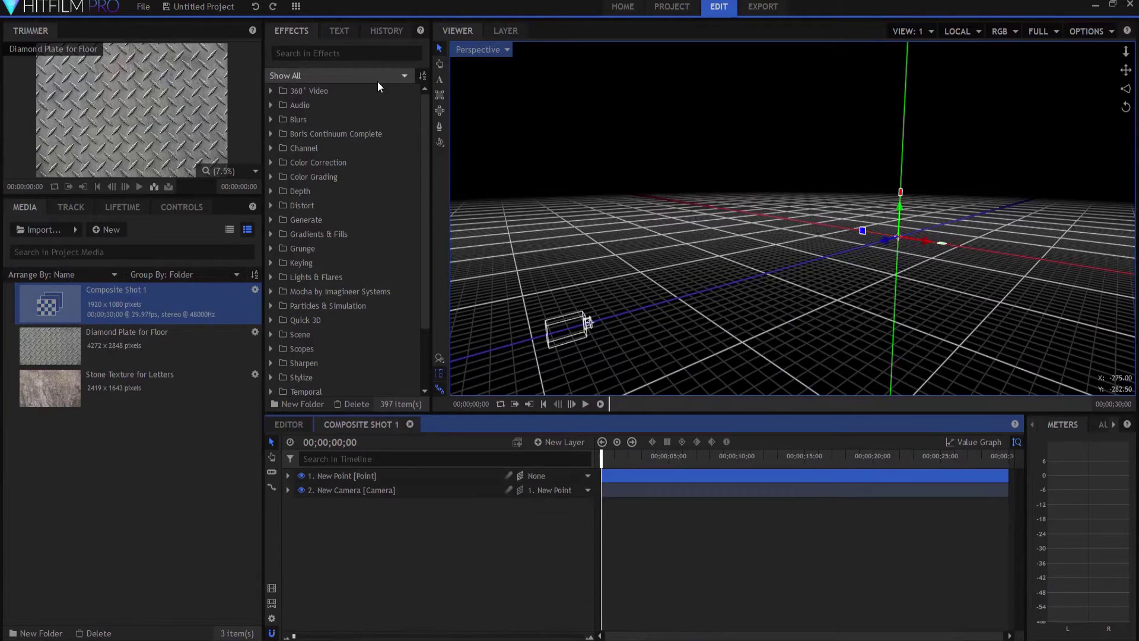
# Add the Diamond Plate for Floor texture to the composite as a 3D layer.
pyautogui.click(478, 50)
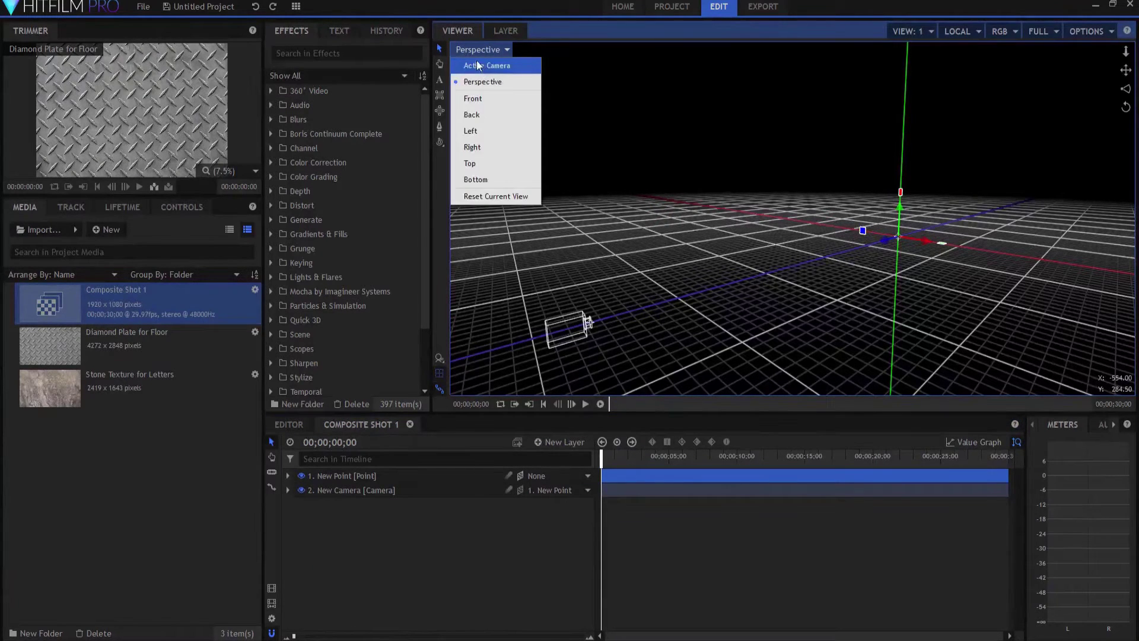
pyautogui.press('Escape')
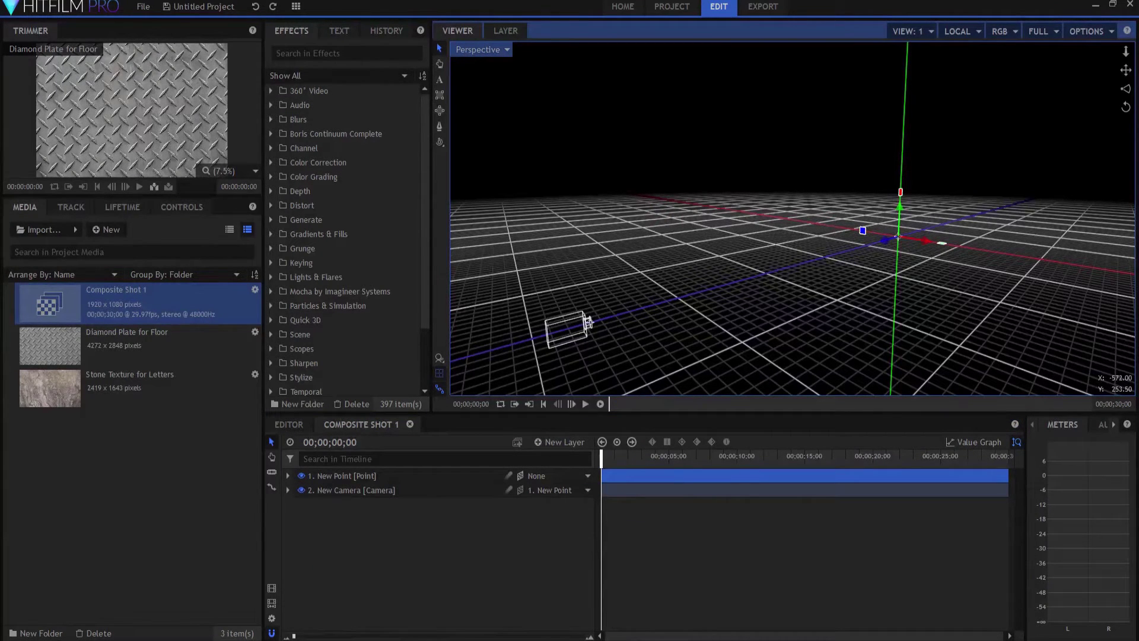
pyautogui.click(64, 341)
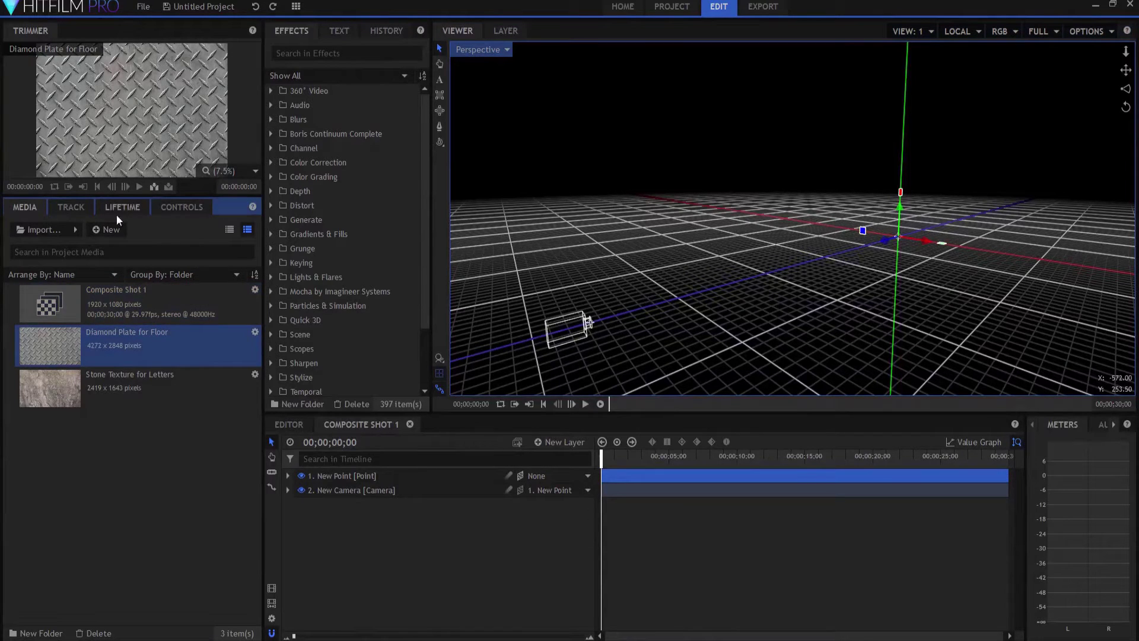
pyautogui.moveTo(62, 345); pyautogui.dragTo(374, 509)
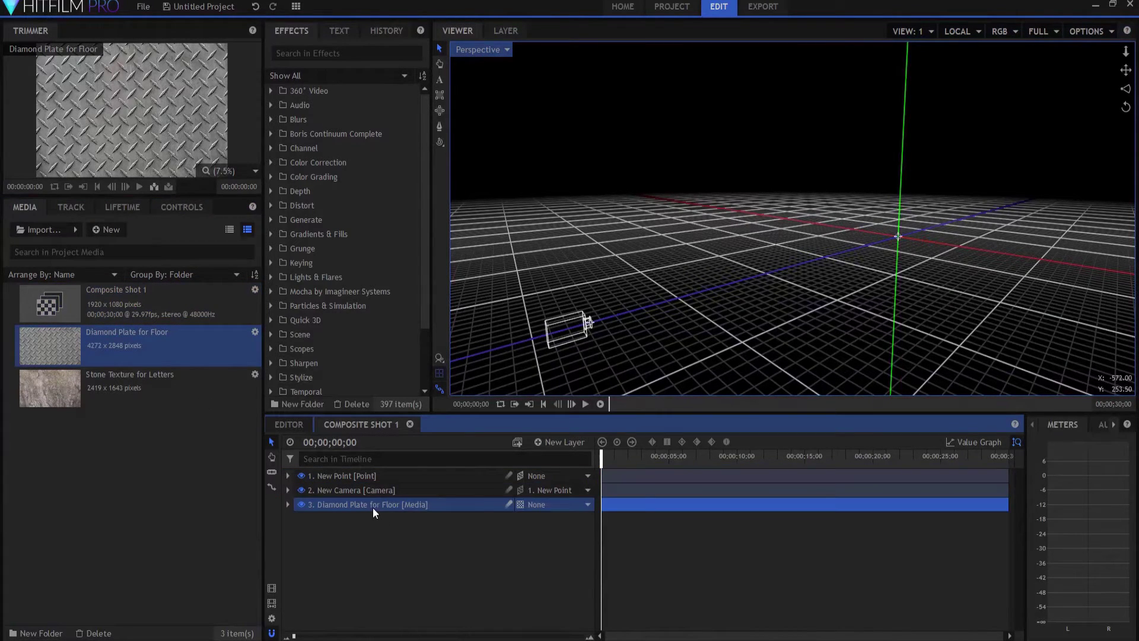
pyautogui.click(521, 503)
pyautogui.click(531, 536)
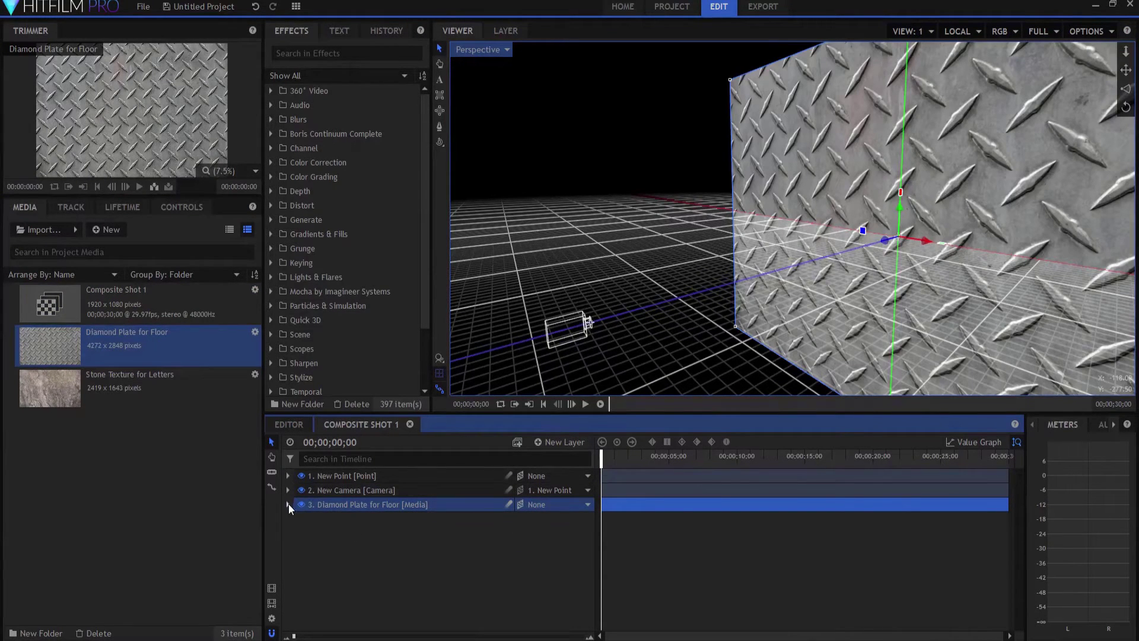
# Set the diamond plate's Rotation (X) to 90 so it lies flat.
pyautogui.click(288, 503)
pyautogui.click(300, 548)
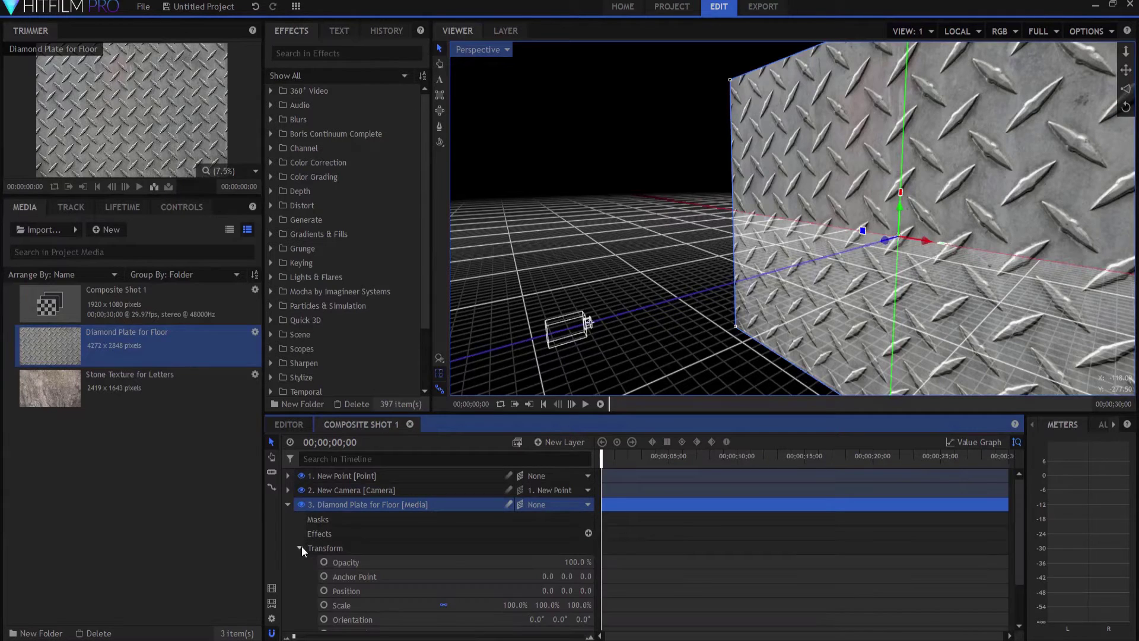
pyautogui.scroll(-1, 414, 534)
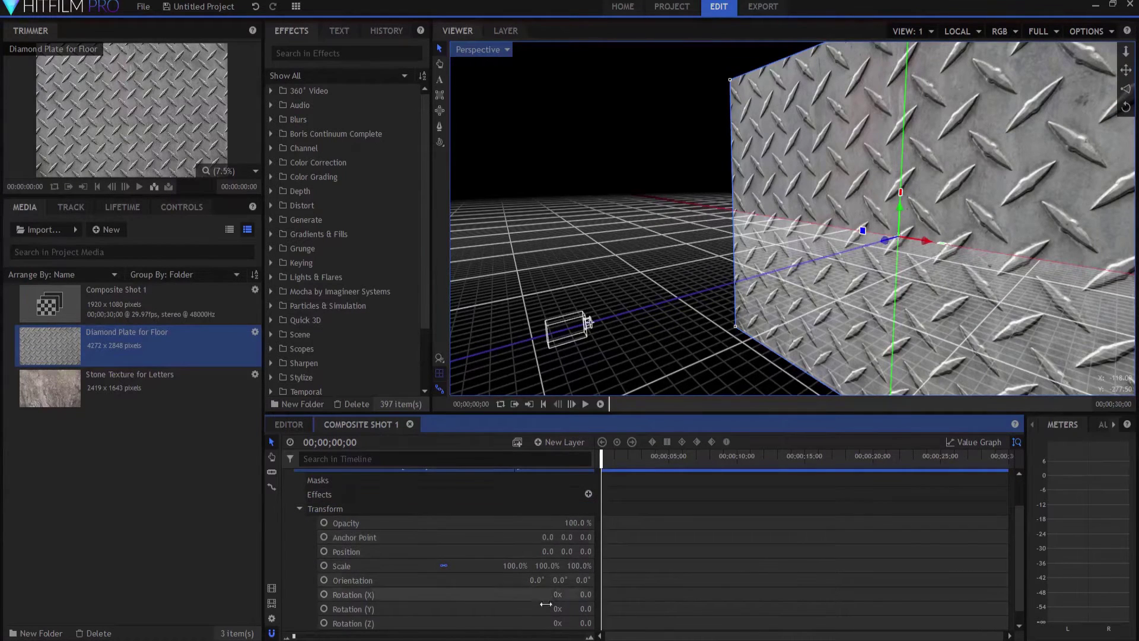
pyautogui.click(586, 594)
pyautogui.write('28')
pyautogui.press('Return')
pyautogui.moveTo(586, 594); pyautogui.dragTo(605, 594)
pyautogui.click(586, 594)
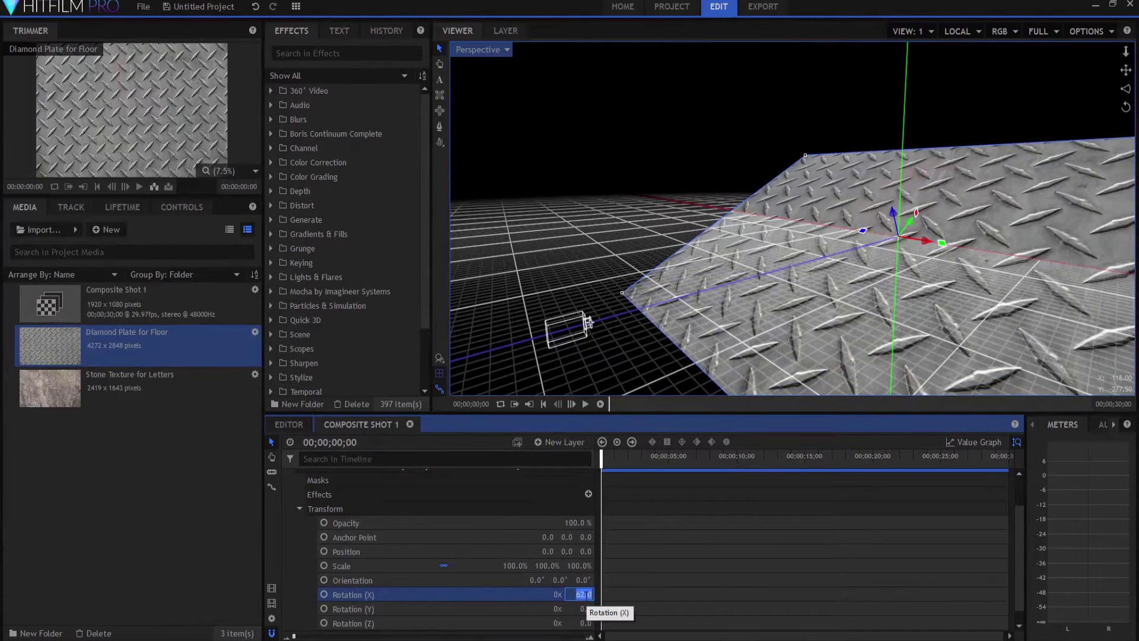
pyautogui.write('90')
pyautogui.press('Return')
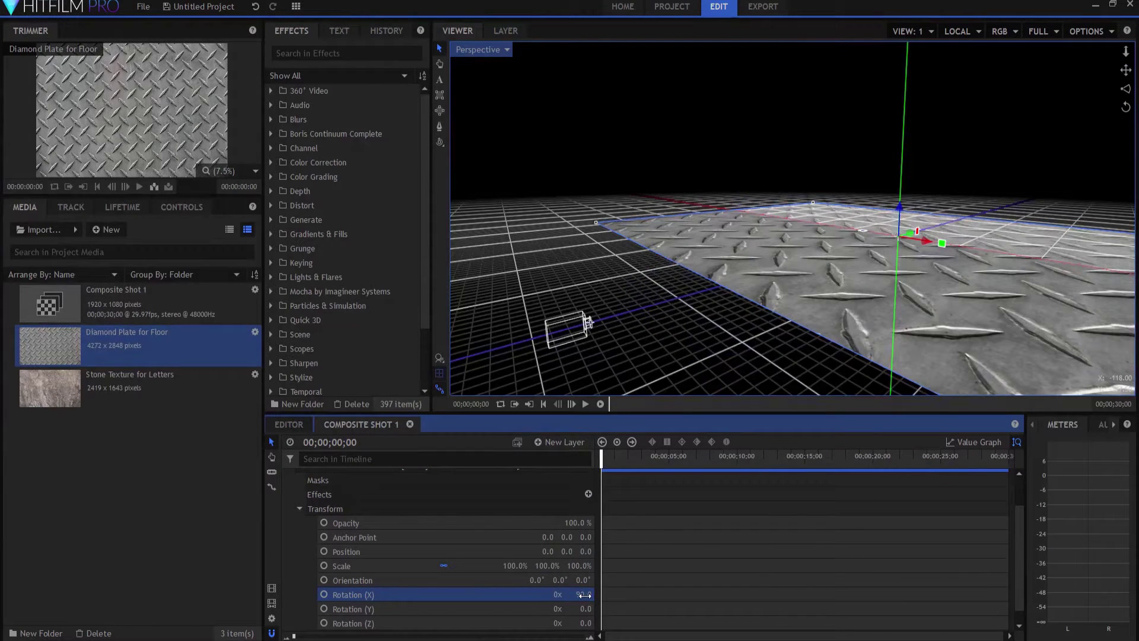
# Orbit low over the floor and check it through the scene camera, then return to Perspective.
pyautogui.click(443, 139)
pyautogui.moveTo(800, 327)
pyautogui.mouseDown()
pyautogui.moveTo(807, 305)
pyautogui.moveTo(804, 330)
pyautogui.mouseUp()
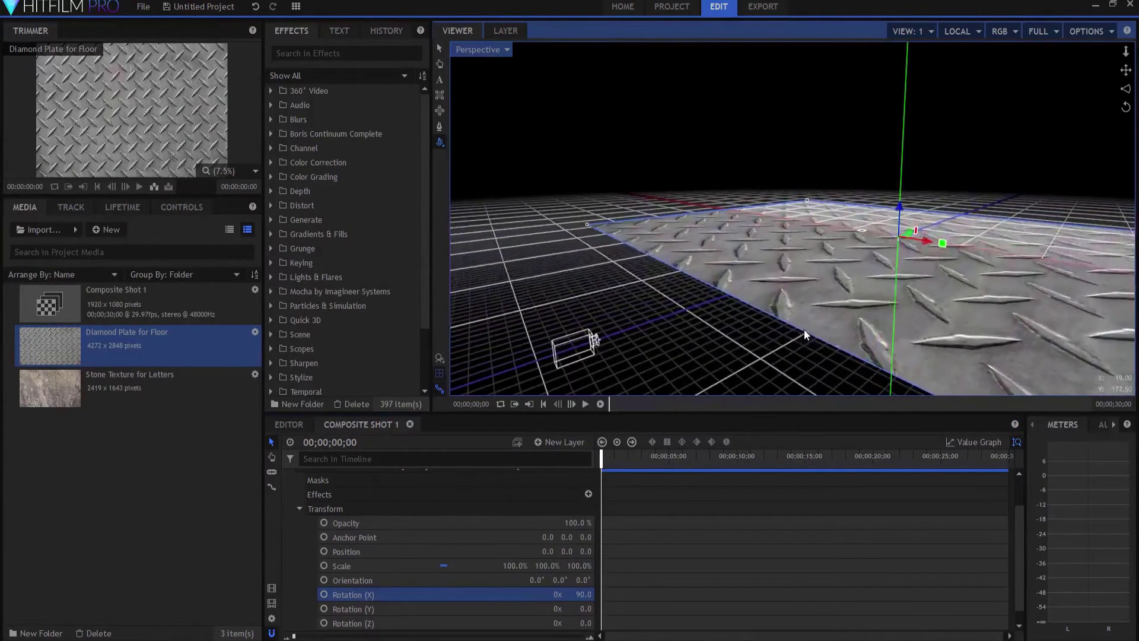
pyautogui.click(496, 49)
pyautogui.click(480, 66)
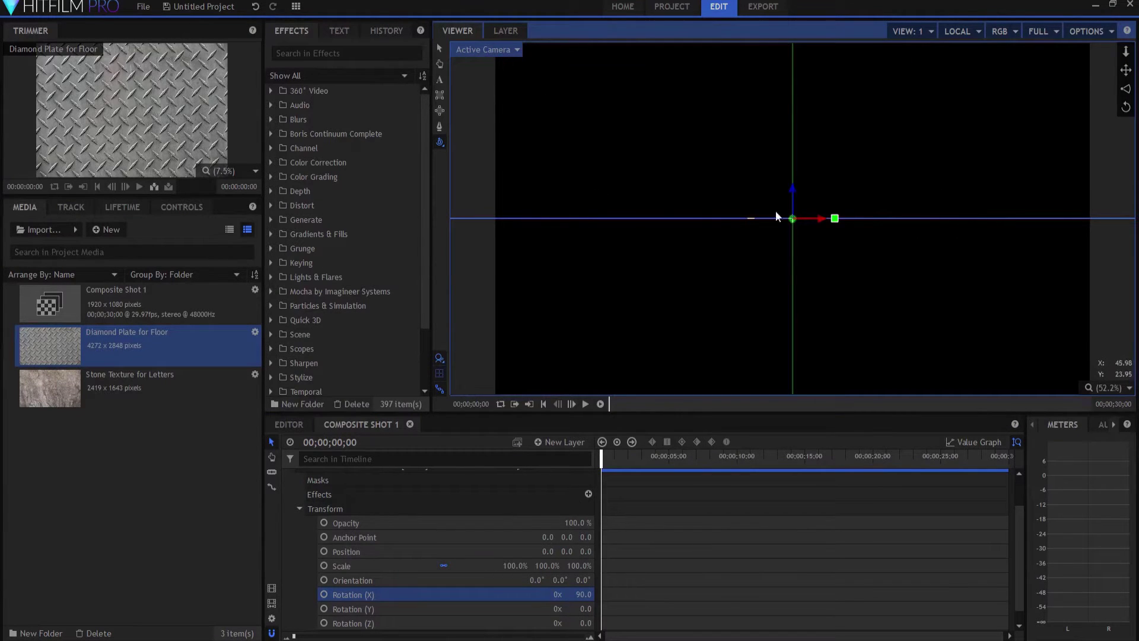
pyautogui.click(469, 52)
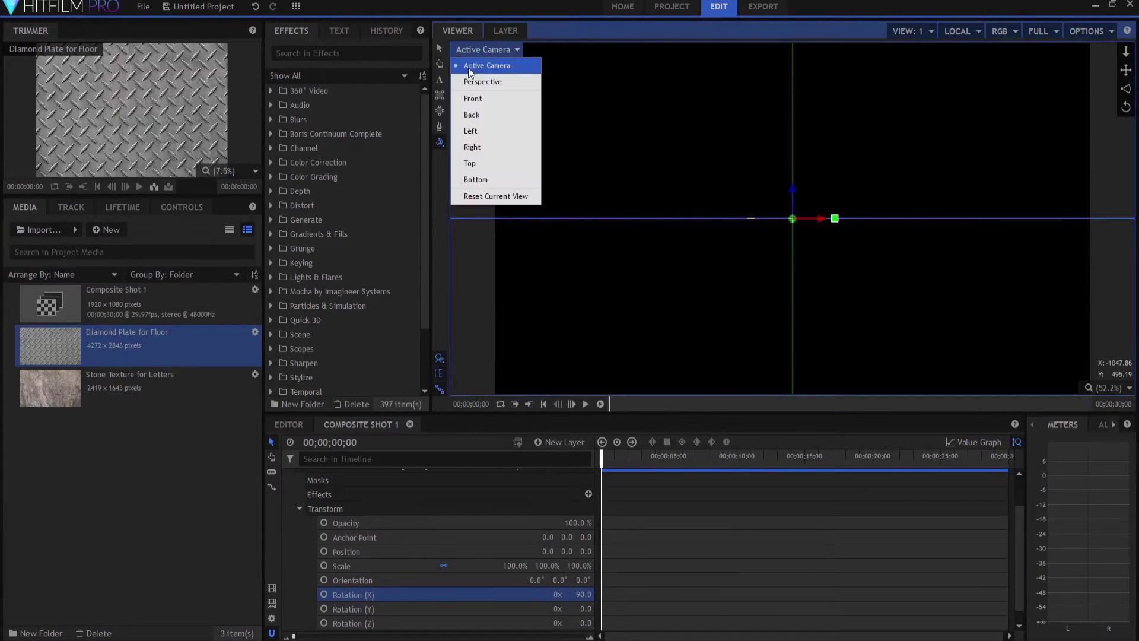
pyautogui.click(476, 82)
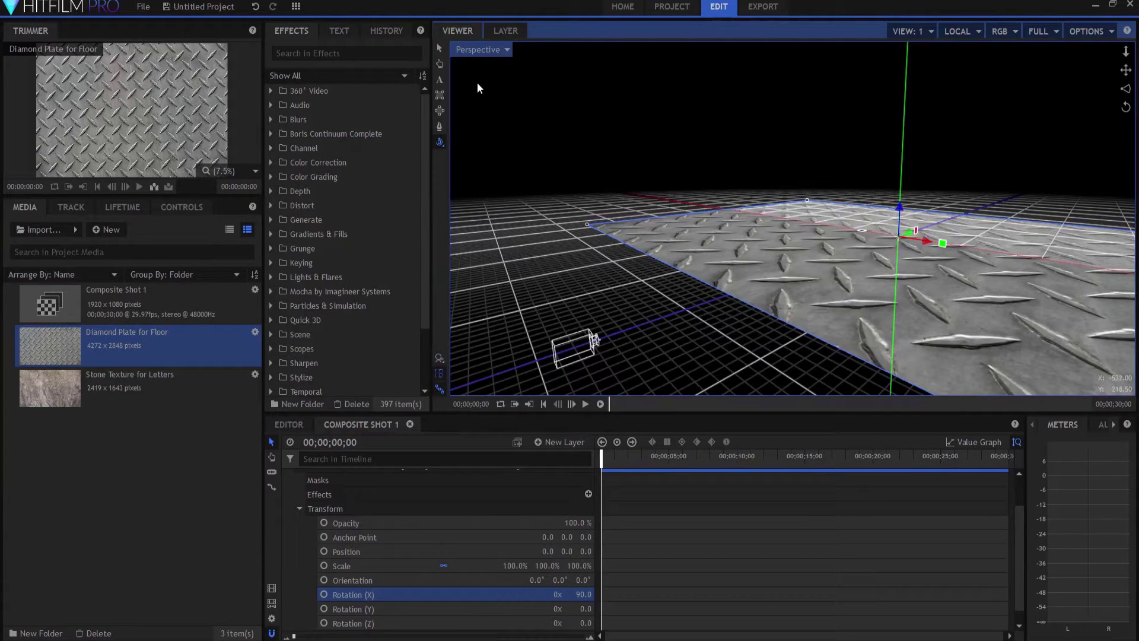
pyautogui.scroll(2, 322, 596)
pyautogui.click(288, 504)
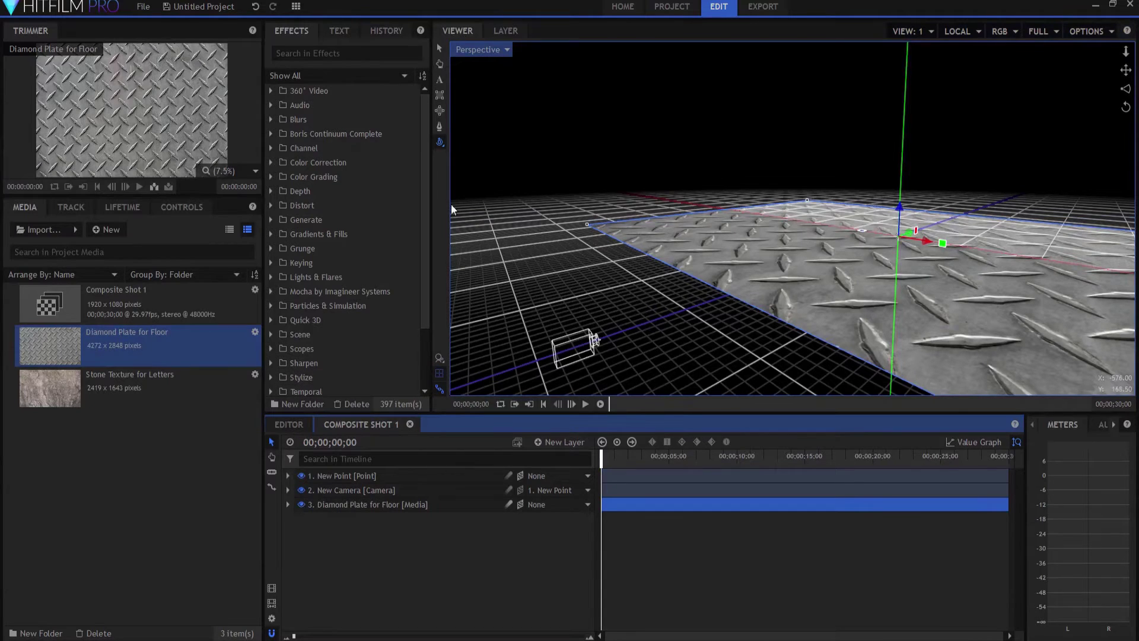
# Switch the viewer to Active Camera and add a 1920×400 text layer.
pyautogui.click(481, 51)
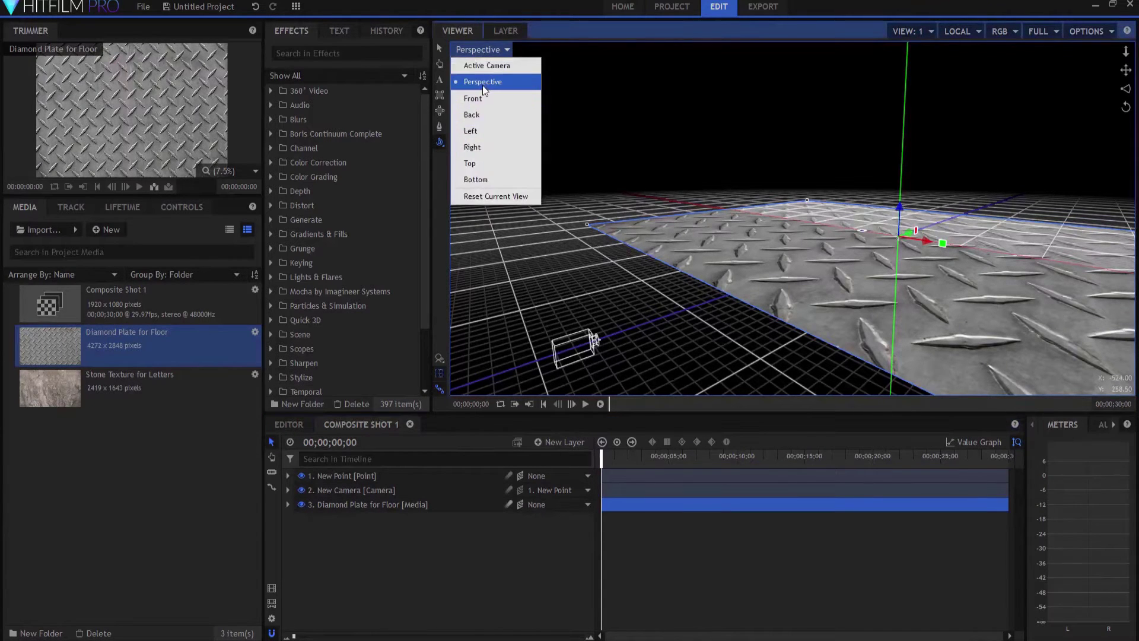
pyautogui.click(480, 66)
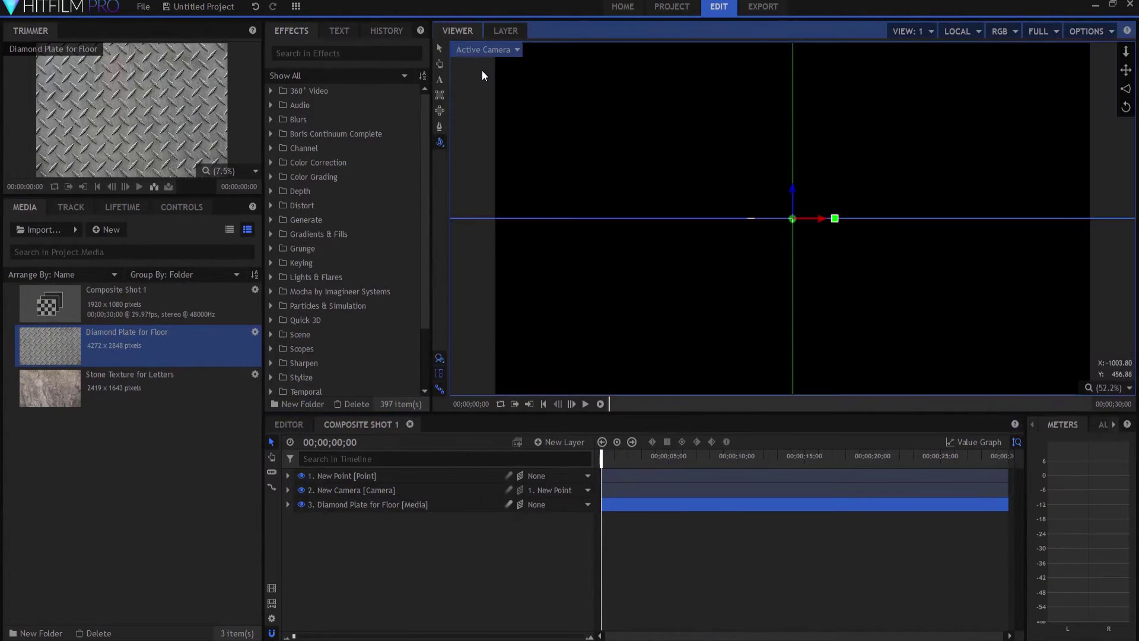
pyautogui.click(564, 442)
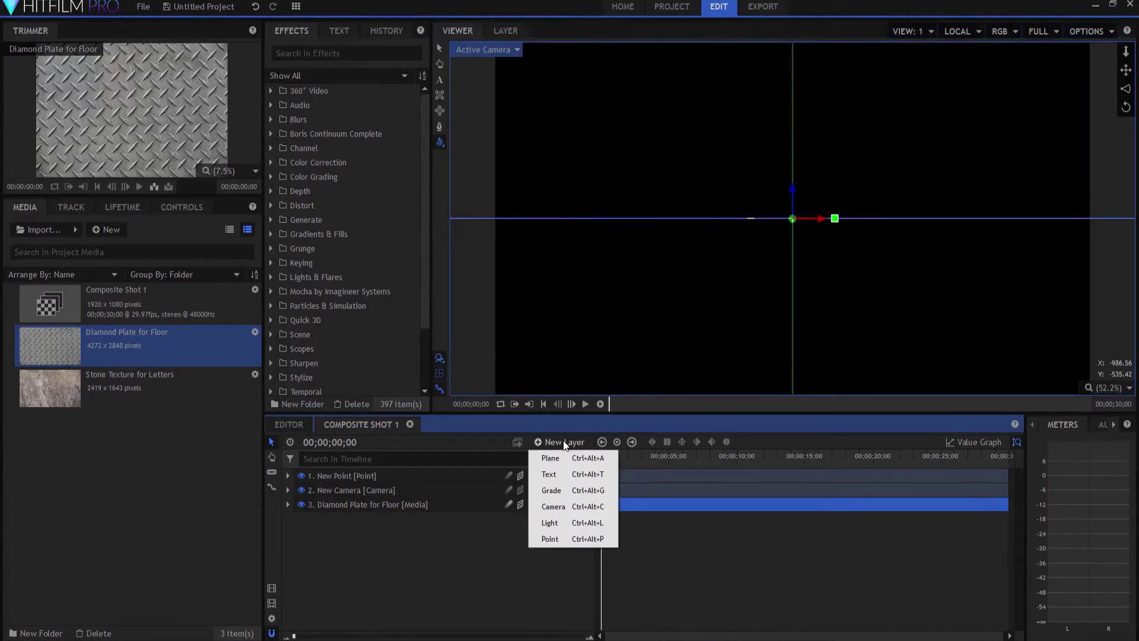
pyautogui.click(549, 475)
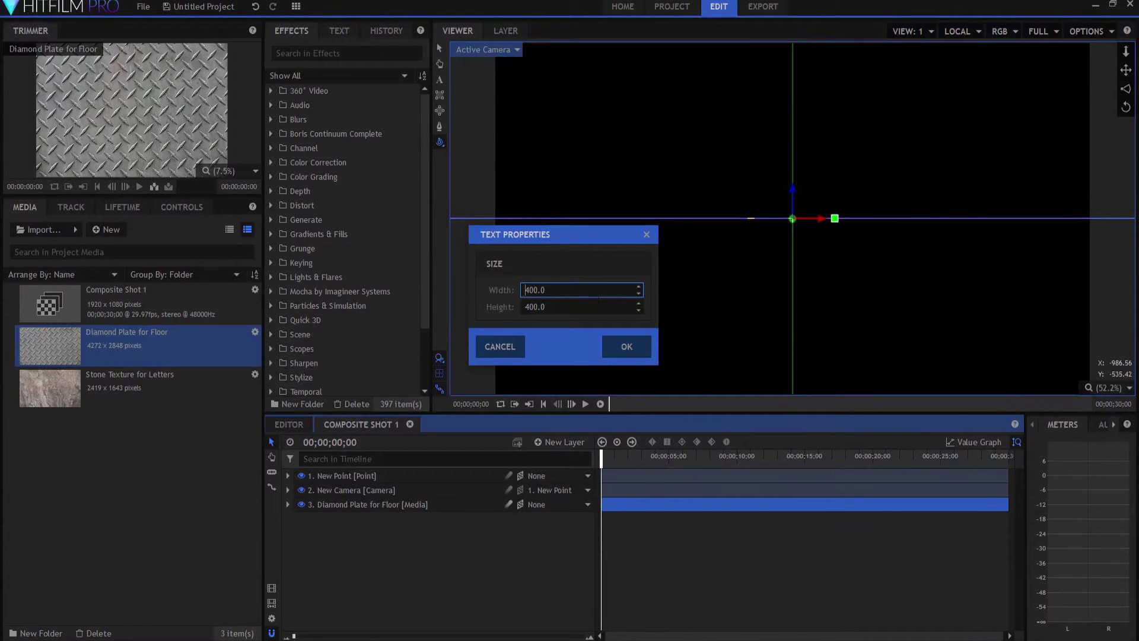
pyautogui.doubleClick(533, 290)
pyautogui.click(650, 348)
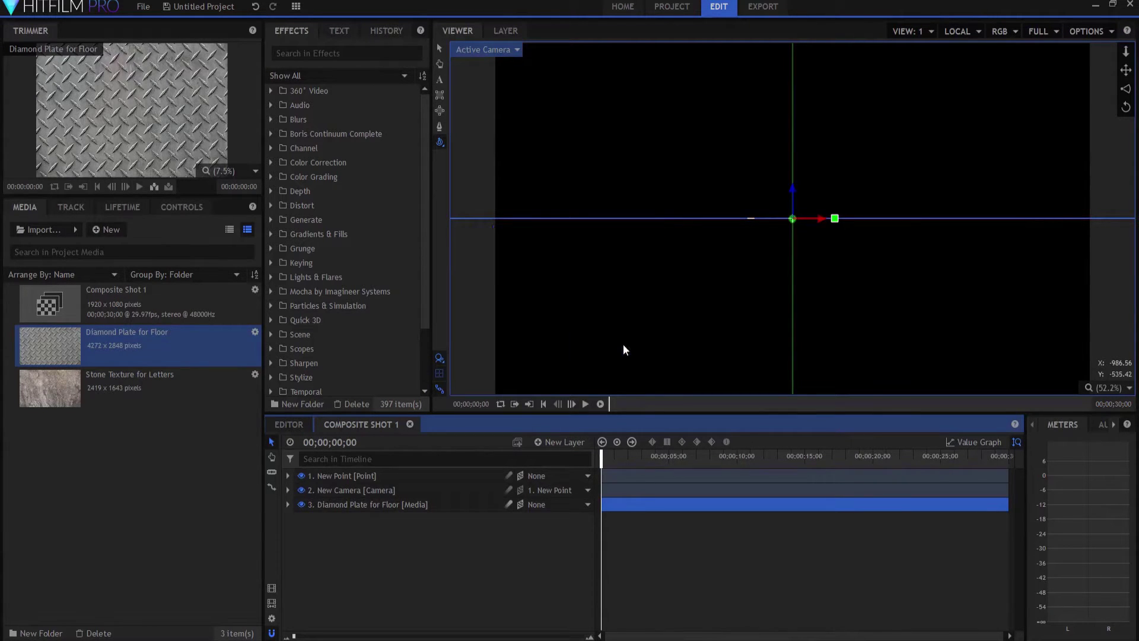
# Type 'Hitfilm Sensei' in the text layer and select it.
pyautogui.click(439, 79)
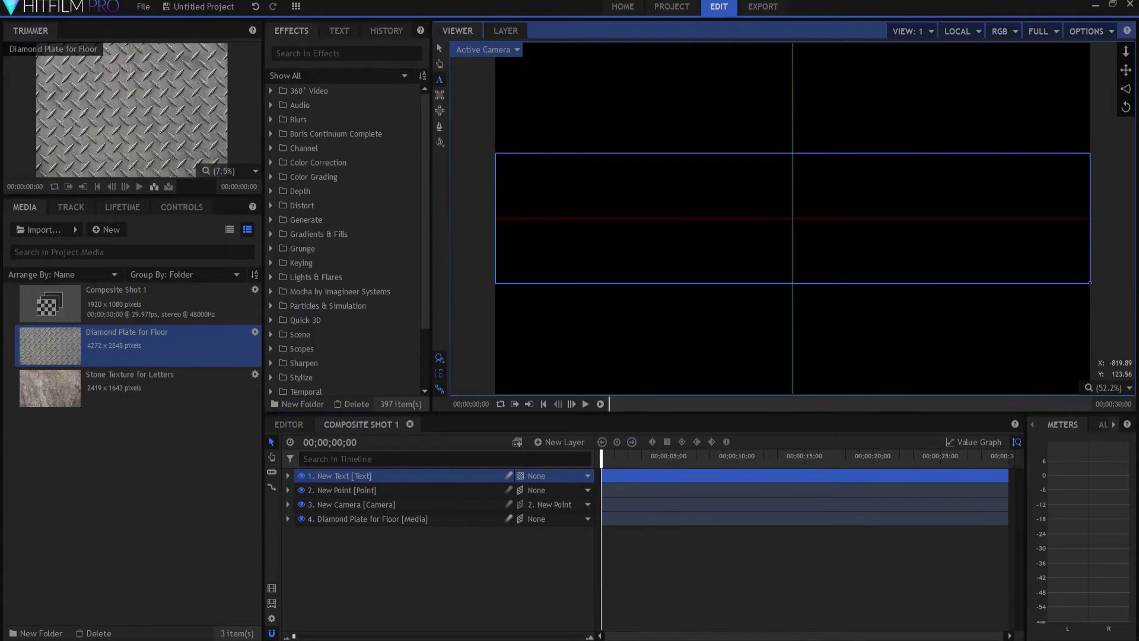
pyautogui.write('Hitfilm Sensei')
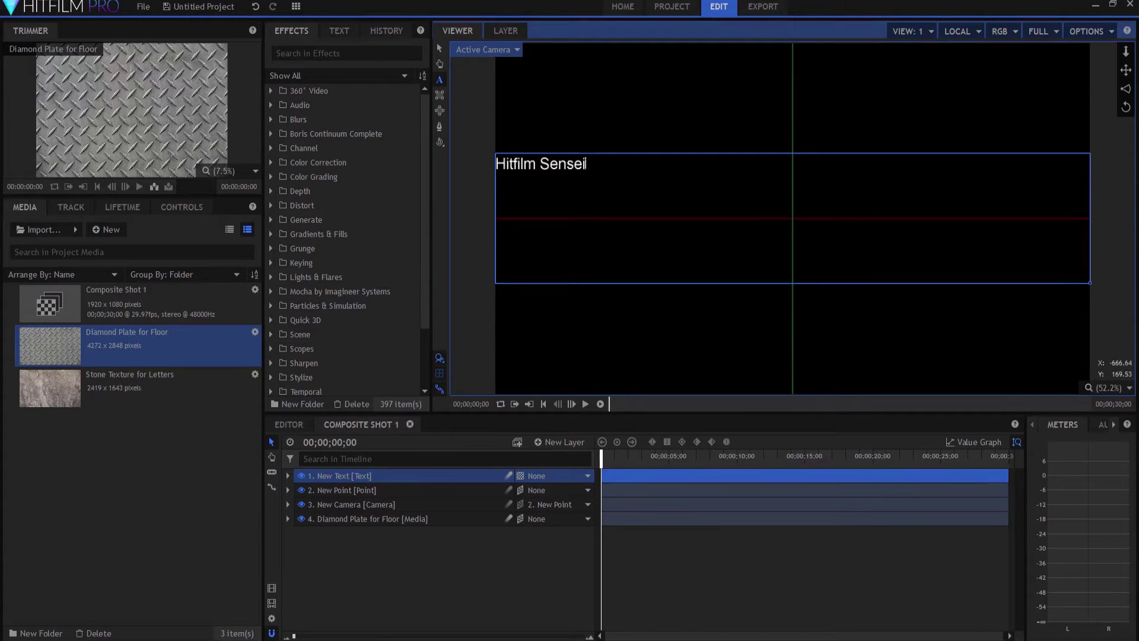
pyautogui.moveTo(588, 164); pyautogui.dragTo(485, 169)
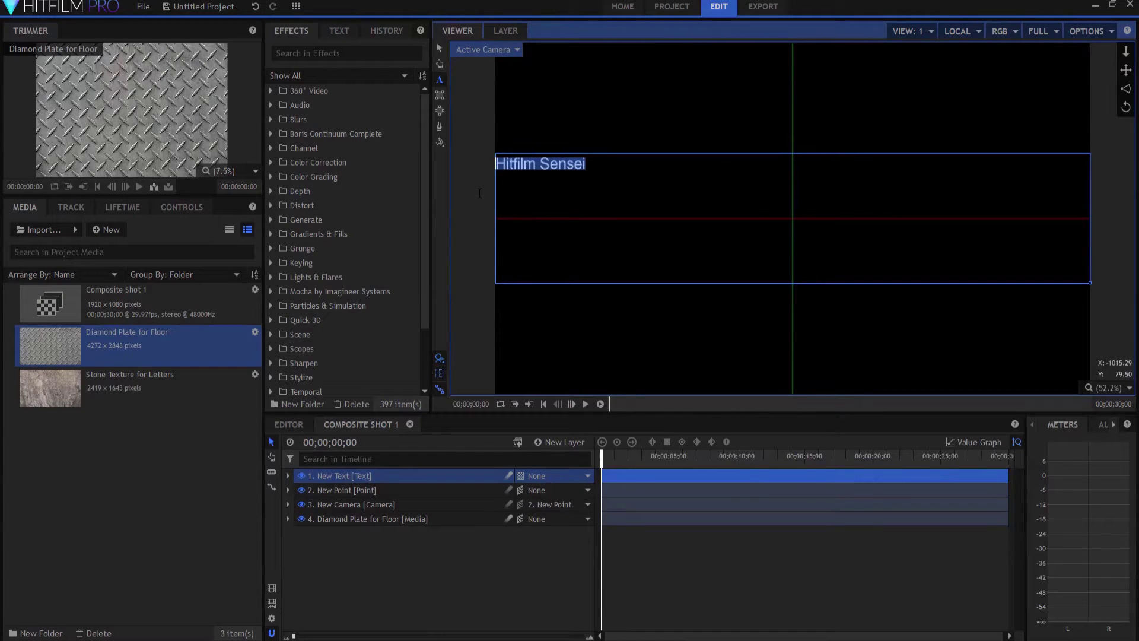
# Center-align the Hitfilm Sensei text and set its font size to 282.
pyautogui.click(337, 30)
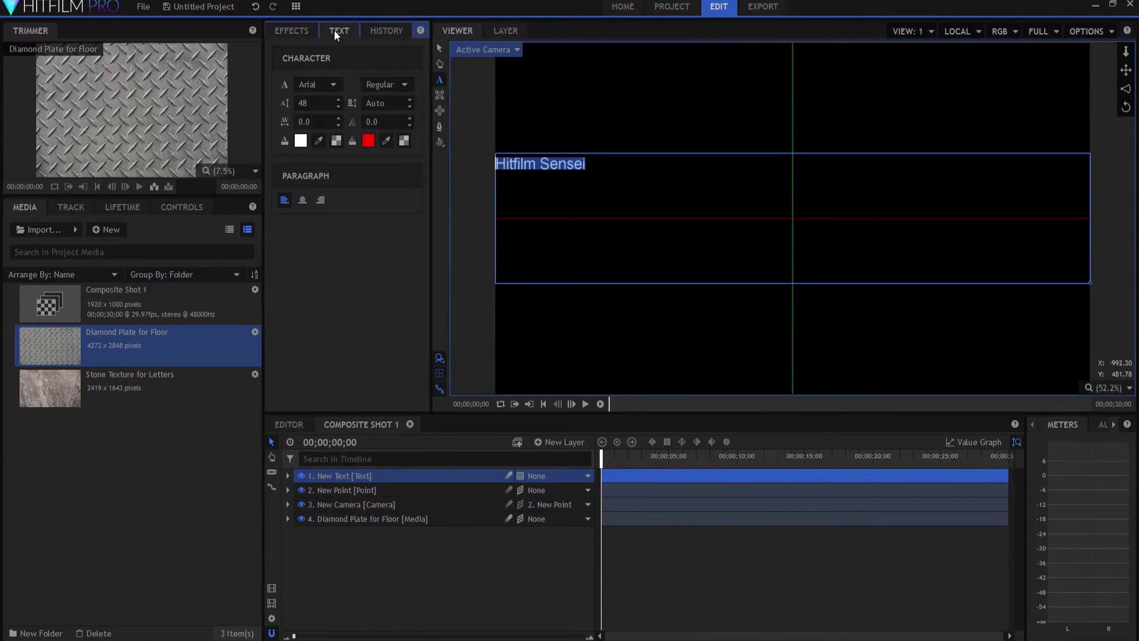
pyautogui.click(302, 200)
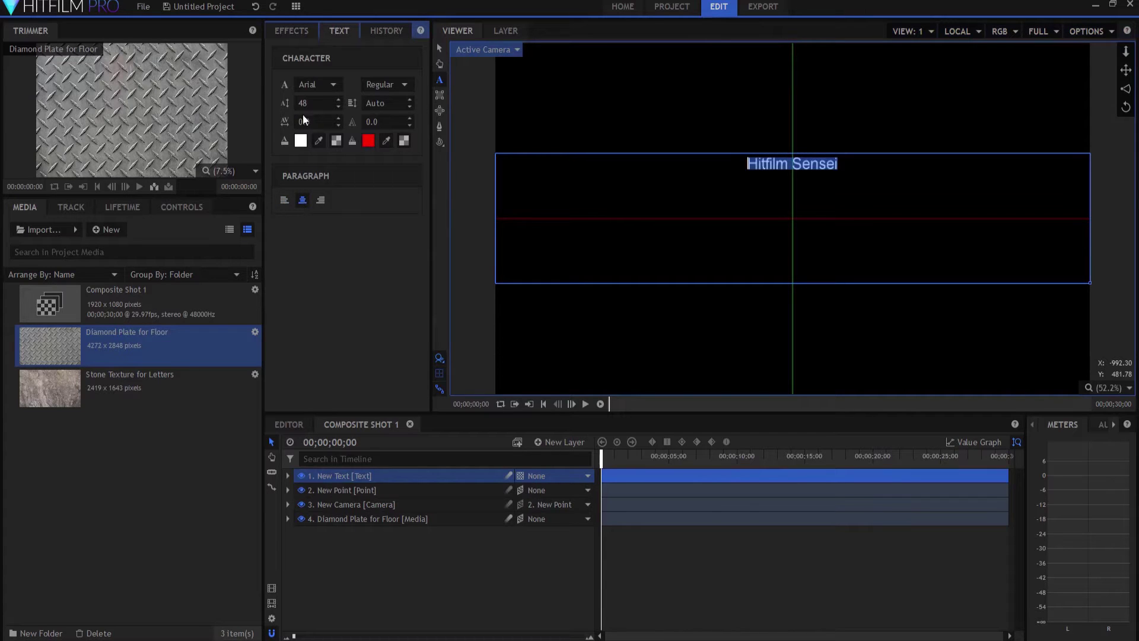
pyautogui.moveTo(303, 106)
pyautogui.mouseDown()
pyautogui.moveTo(391, 107)
pyautogui.moveTo(305, 104)
pyautogui.mouseUp()
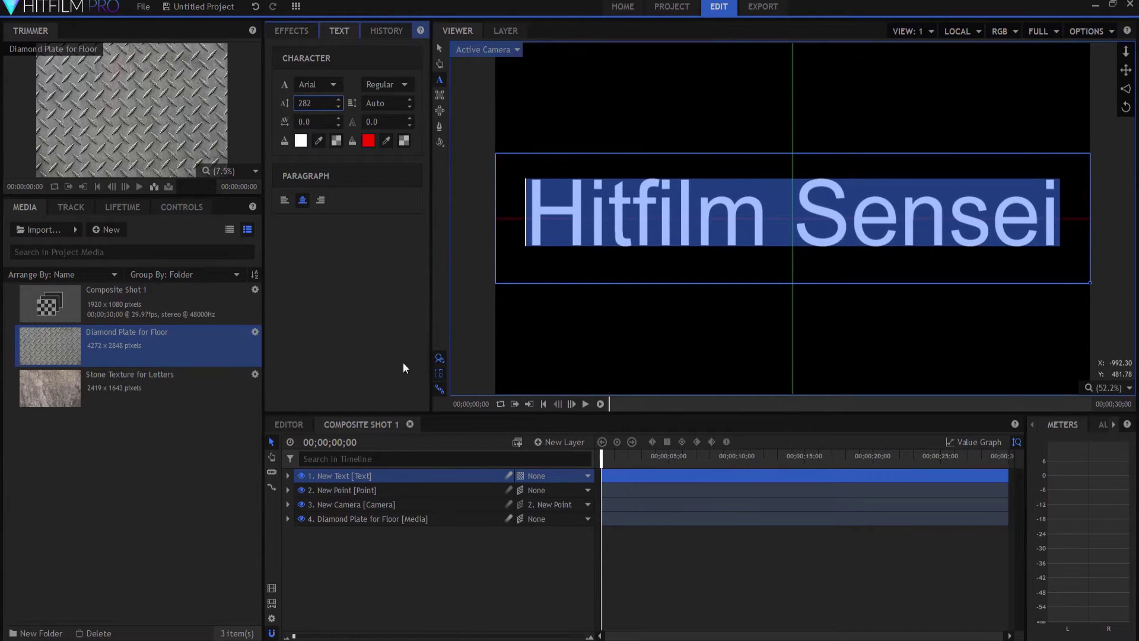
# Move the Hitfilm Sensei text slightly higher in the frame.
pyautogui.click(524, 504)
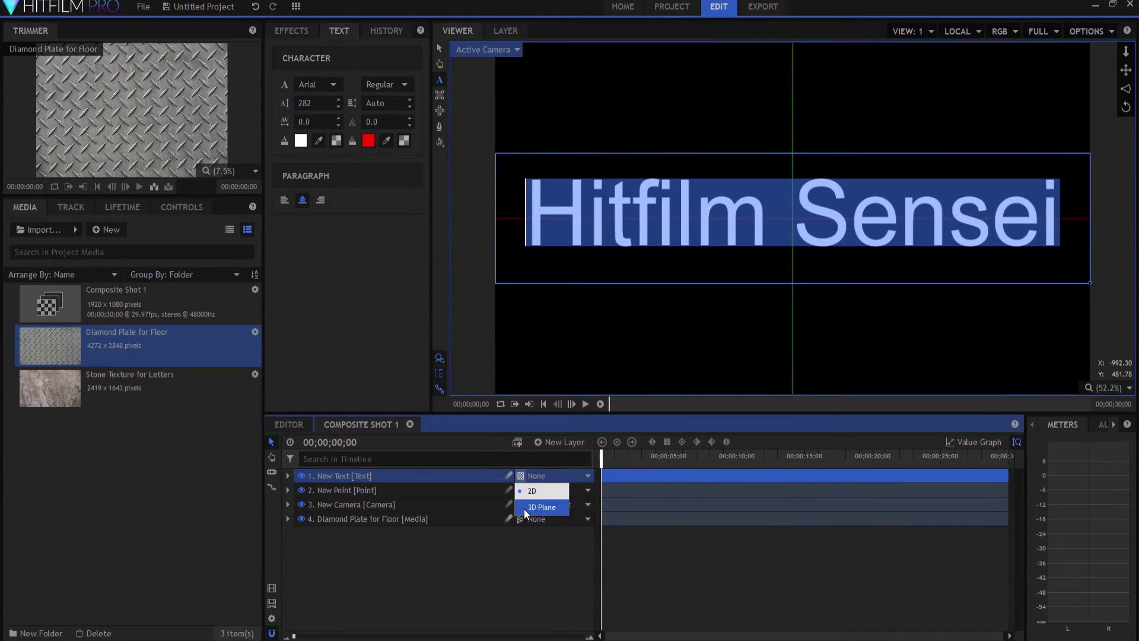
pyautogui.click(524, 508)
pyautogui.click(440, 49)
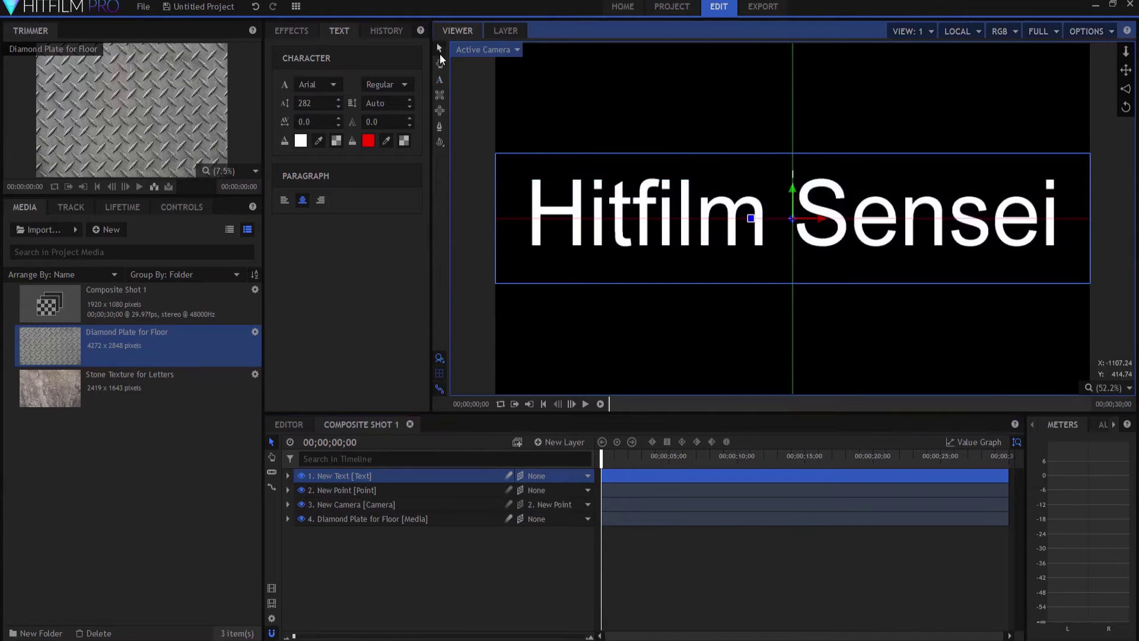
pyautogui.moveTo(799, 191); pyautogui.dragTo(806, 165)
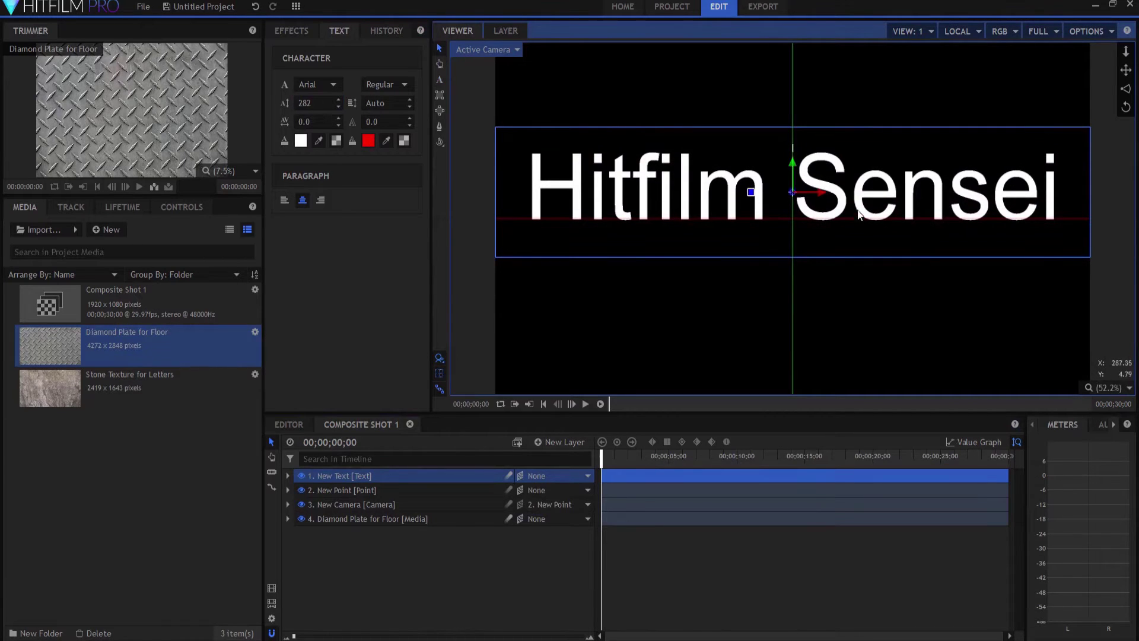
pyautogui.moveTo(795, 164); pyautogui.dragTo(795, 165)
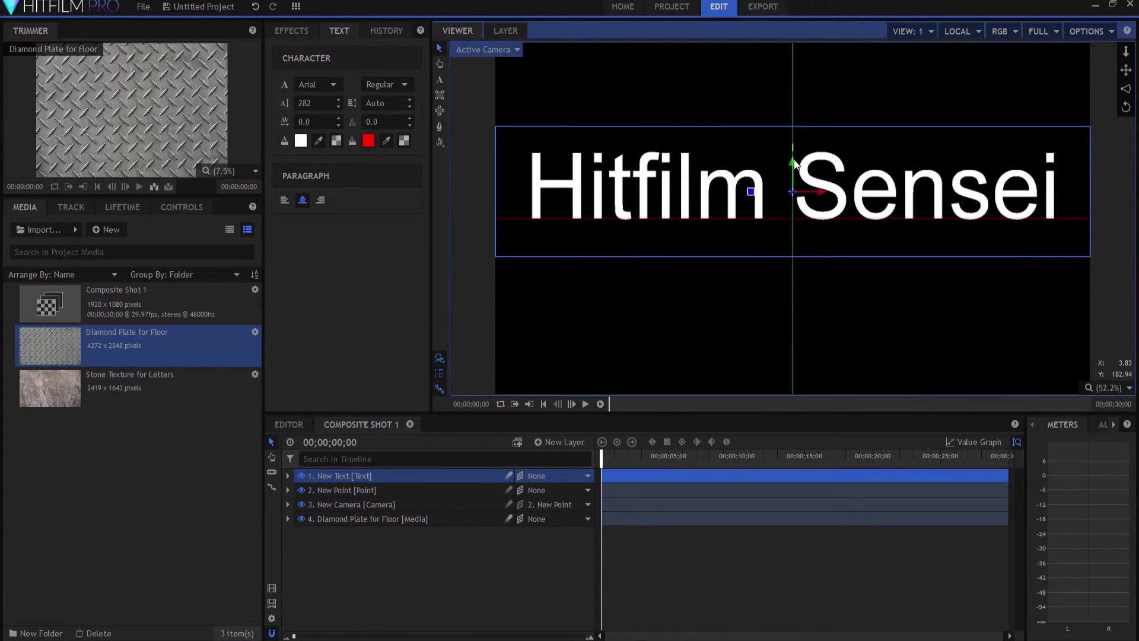
# Check the scene in Perspective, then move the text layer below New Camera.
pyautogui.click(483, 50)
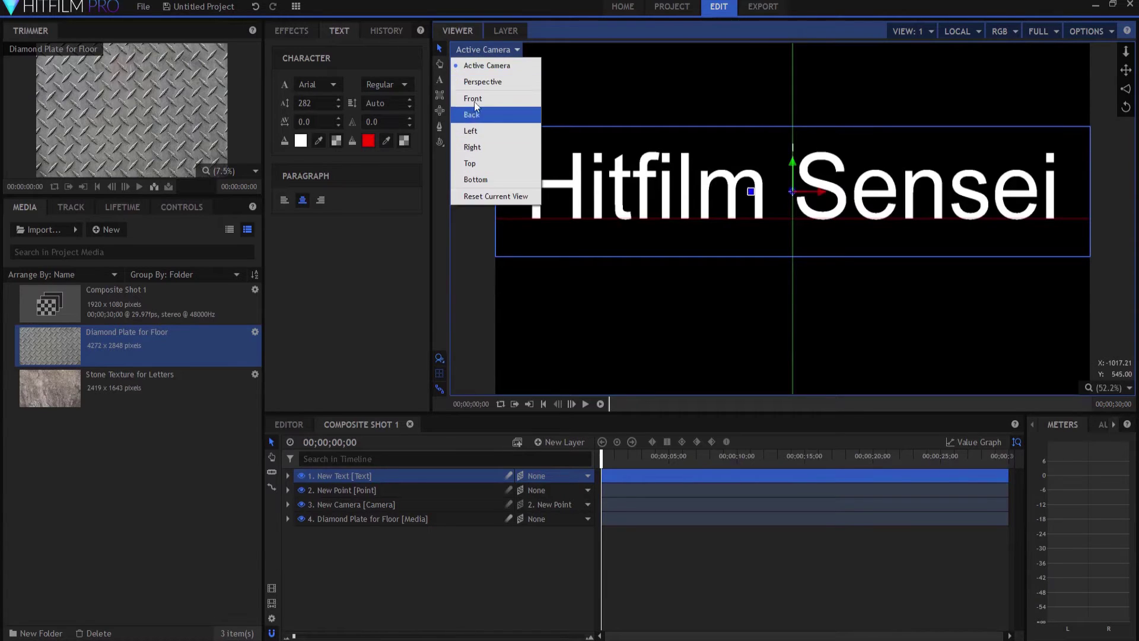
pyautogui.click(475, 80)
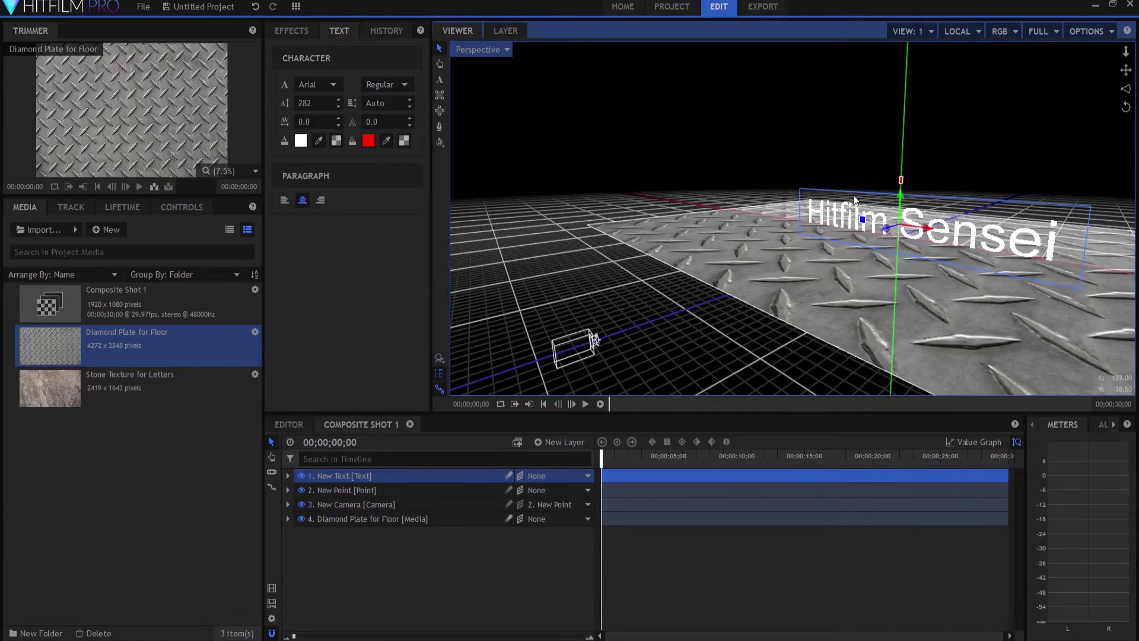
pyautogui.click(469, 49)
pyautogui.click(468, 63)
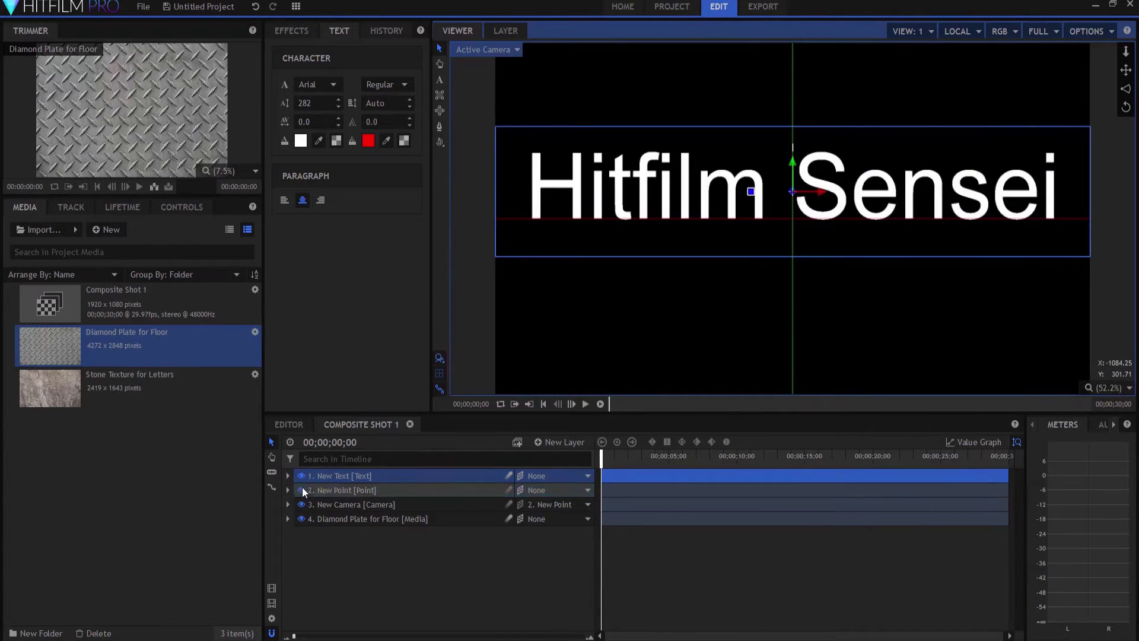
pyautogui.moveTo(330, 471); pyautogui.dragTo(336, 510)
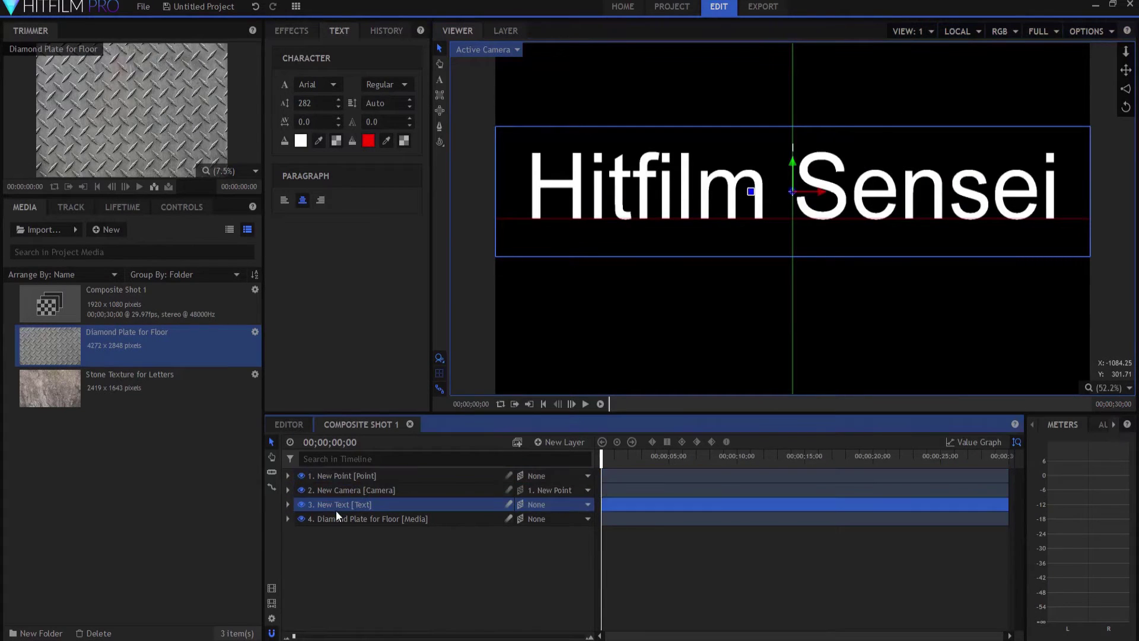
# Raise New Point's Position Y to 136 so the floor shows beneath the text.
pyautogui.click(336, 478)
pyautogui.click(287, 476)
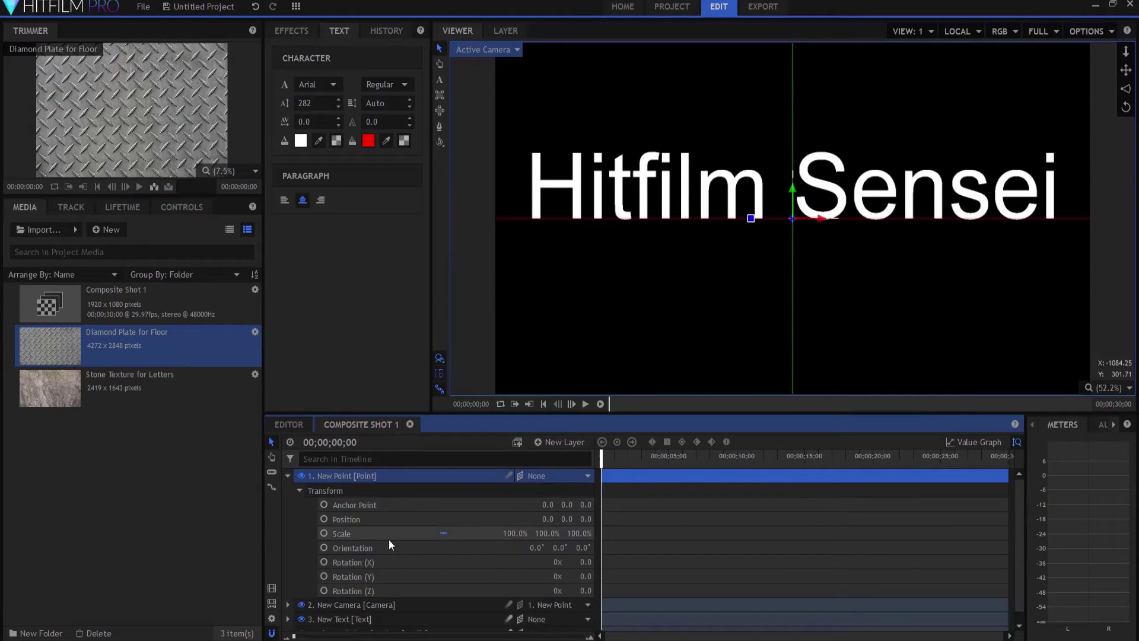
pyautogui.click(567, 519)
pyautogui.write('15')
pyautogui.press('Return')
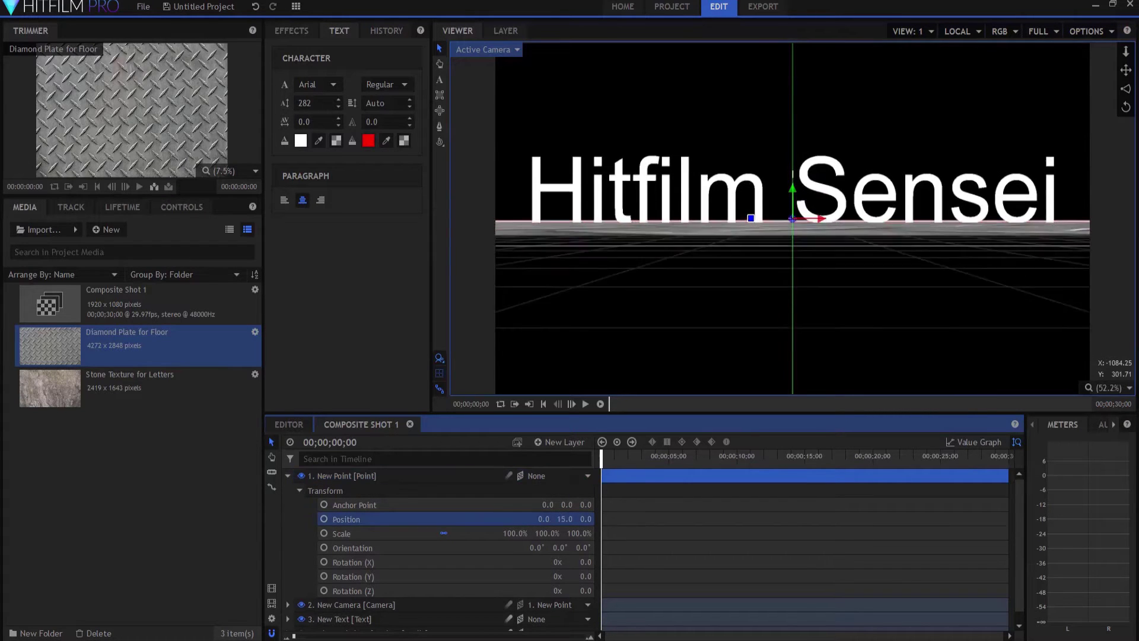
pyautogui.moveTo(565, 519); pyautogui.dragTo(631, 519)
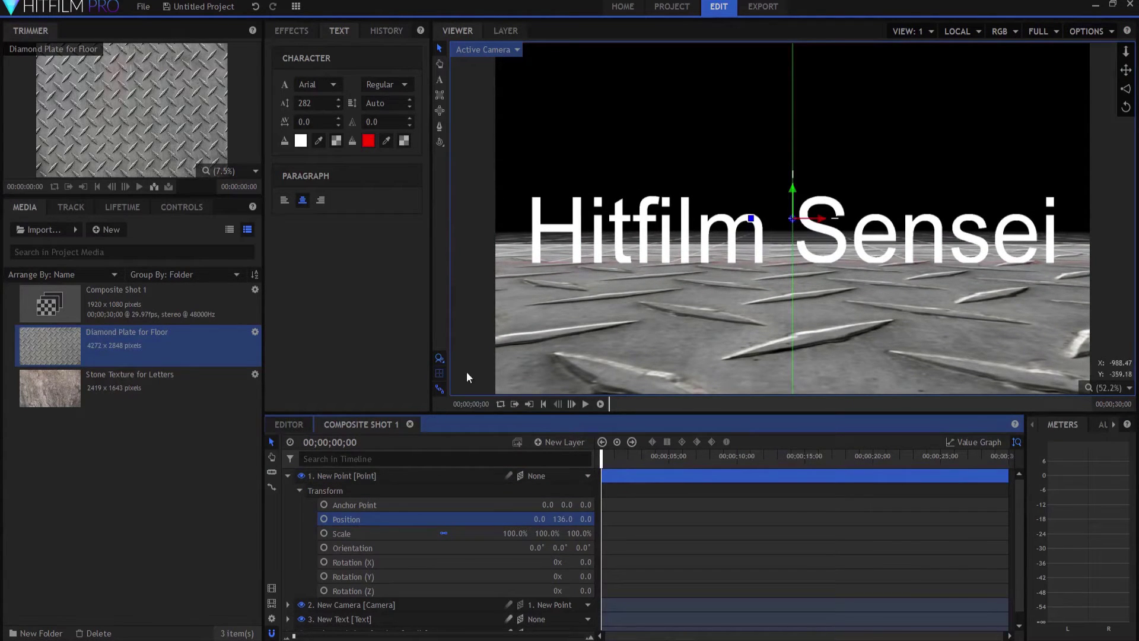
pyautogui.click(437, 374)
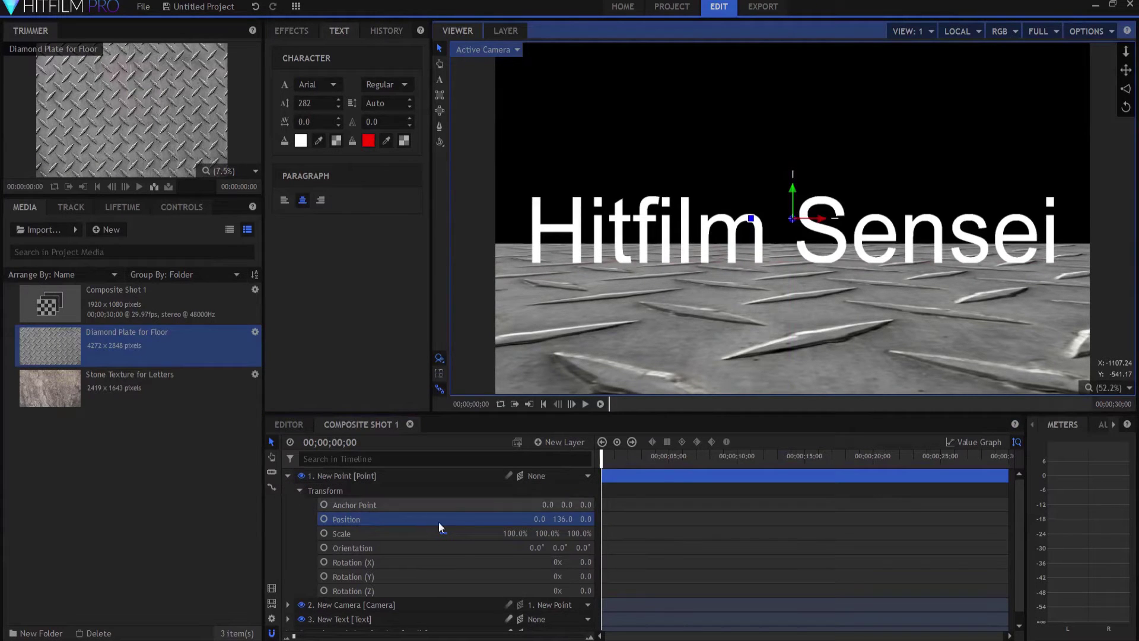
# Try rotating New Point on Y, then undo it back to 0.
pyautogui.moveTo(585, 576); pyautogui.dragTo(789, 576)
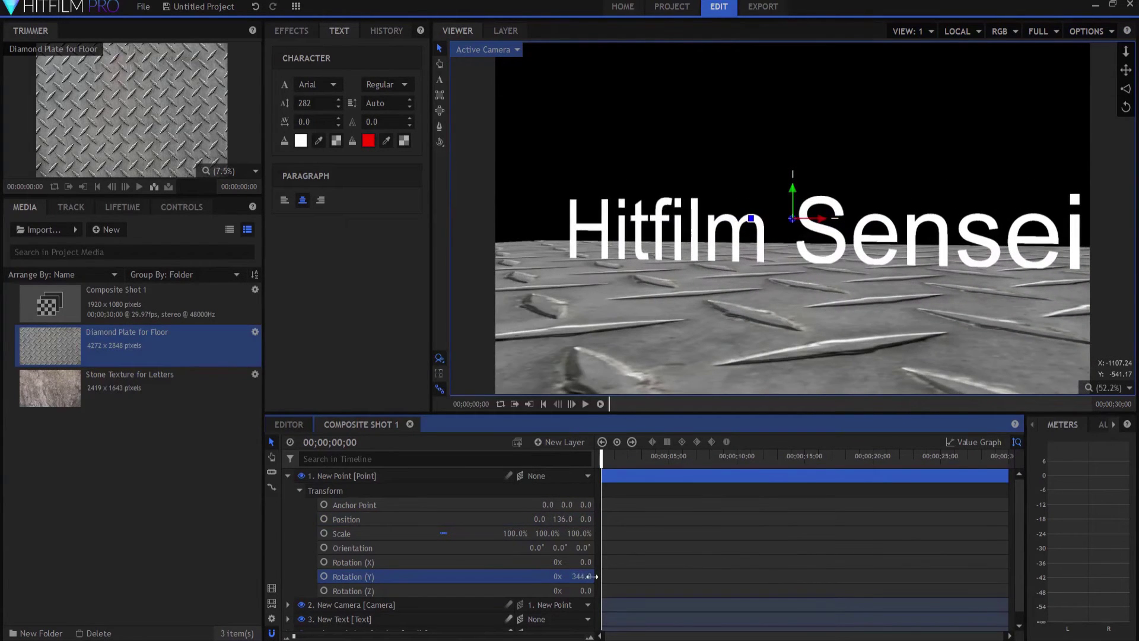
pyautogui.hotkey('ctrl', 'z')
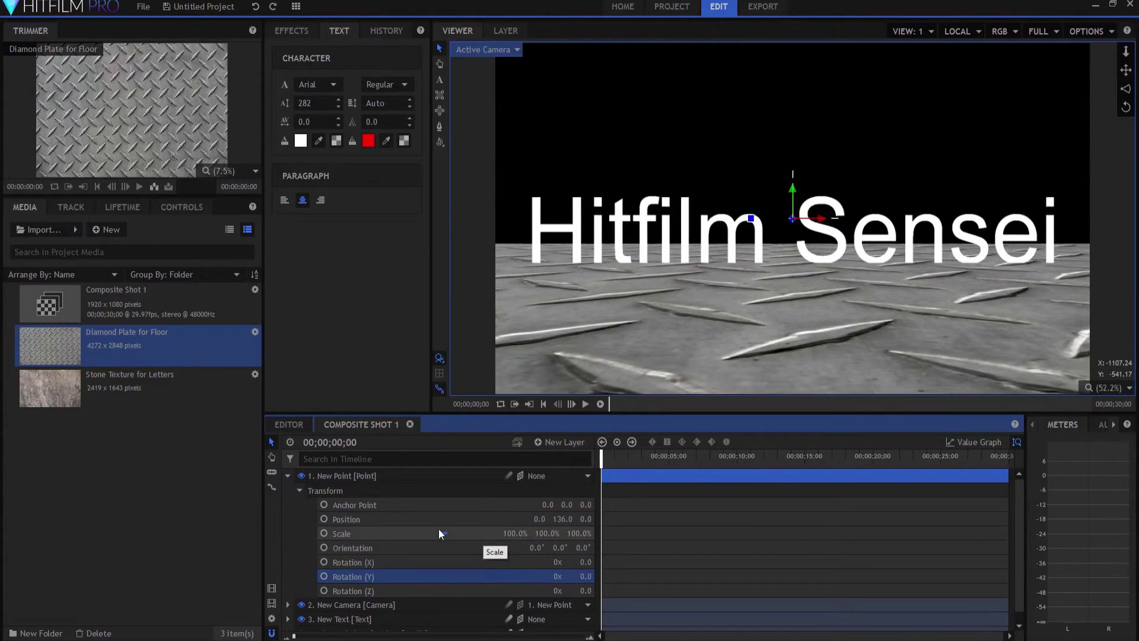
pyautogui.click(288, 477)
# Add Stone Texture for Letters above the New Text layer and hide the text layer.
pyautogui.click(51, 389)
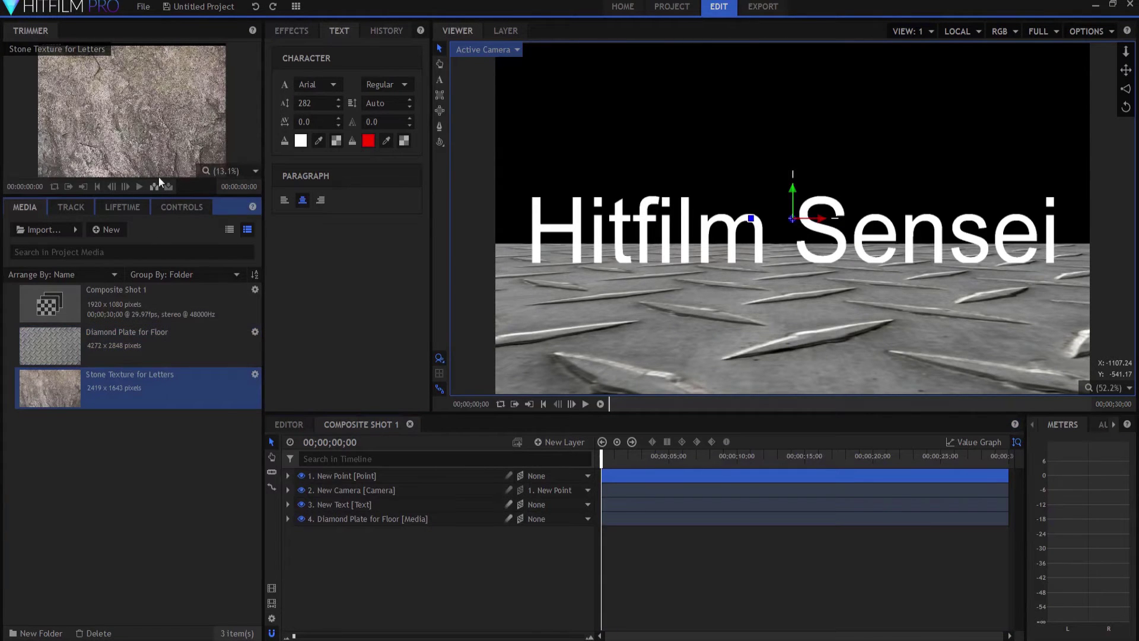
pyautogui.scroll(3, 144, 124)
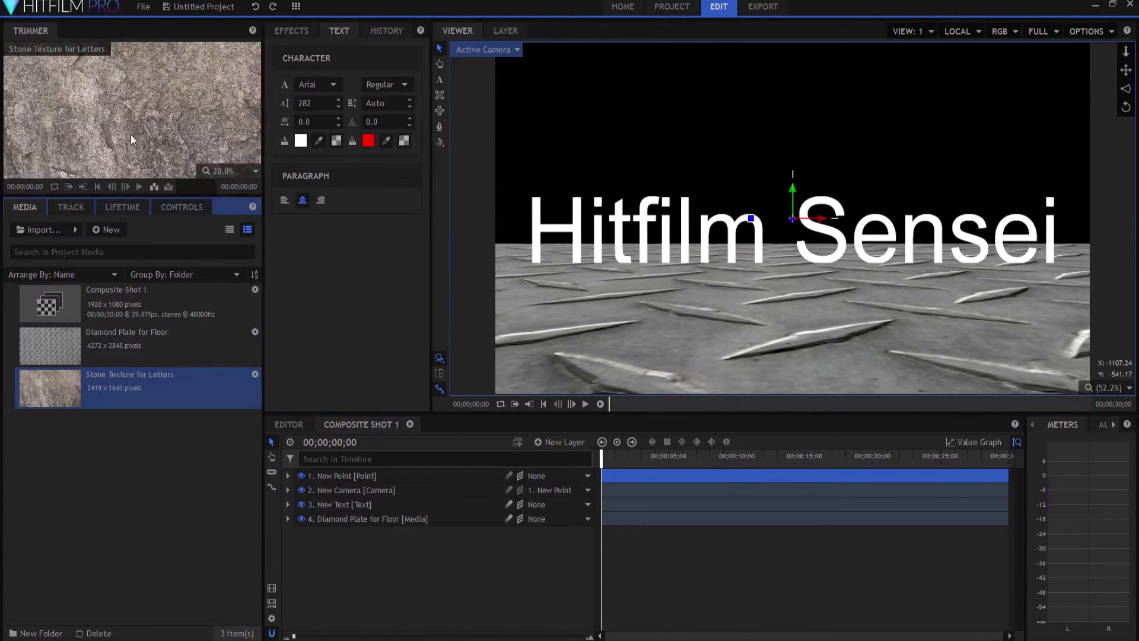
pyautogui.scroll(-3, 128, 136)
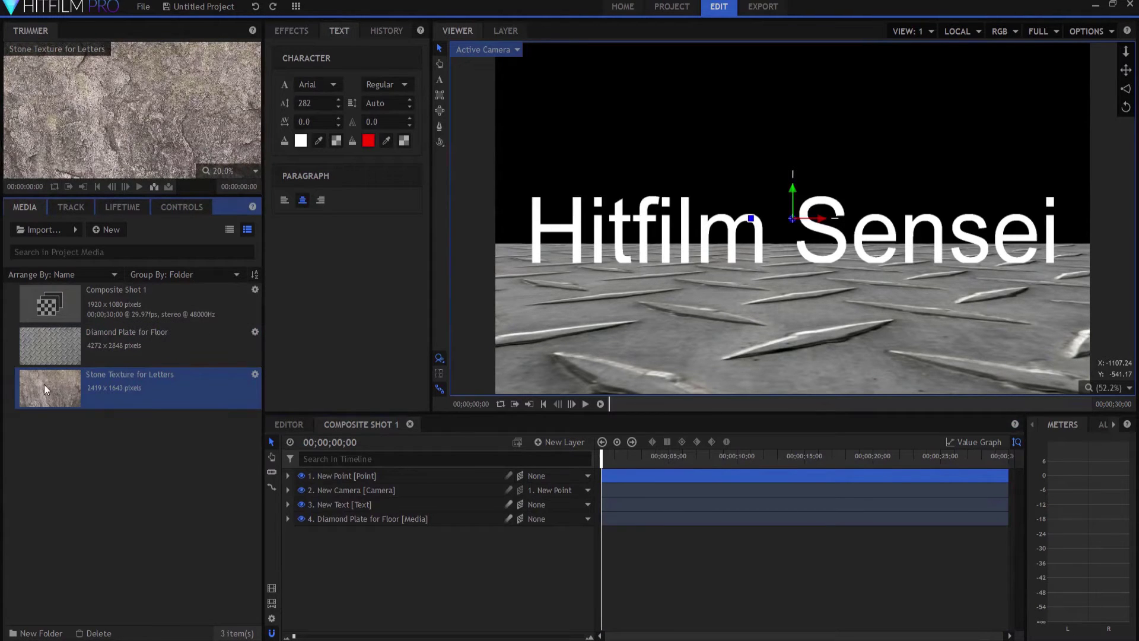
pyautogui.moveTo(44, 383); pyautogui.dragTo(340, 504)
pyautogui.click(331, 518)
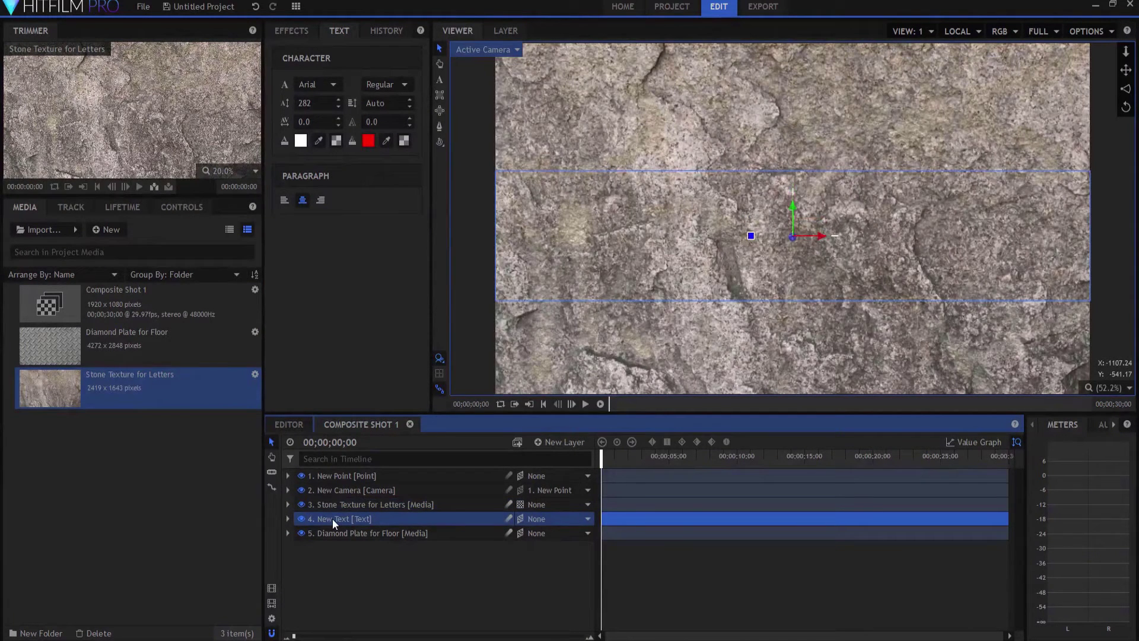
pyautogui.click(301, 520)
# Make the stone layer 3D, compare Perspective and Active Camera views, then hide it.
pyautogui.click(522, 503)
pyautogui.click(532, 539)
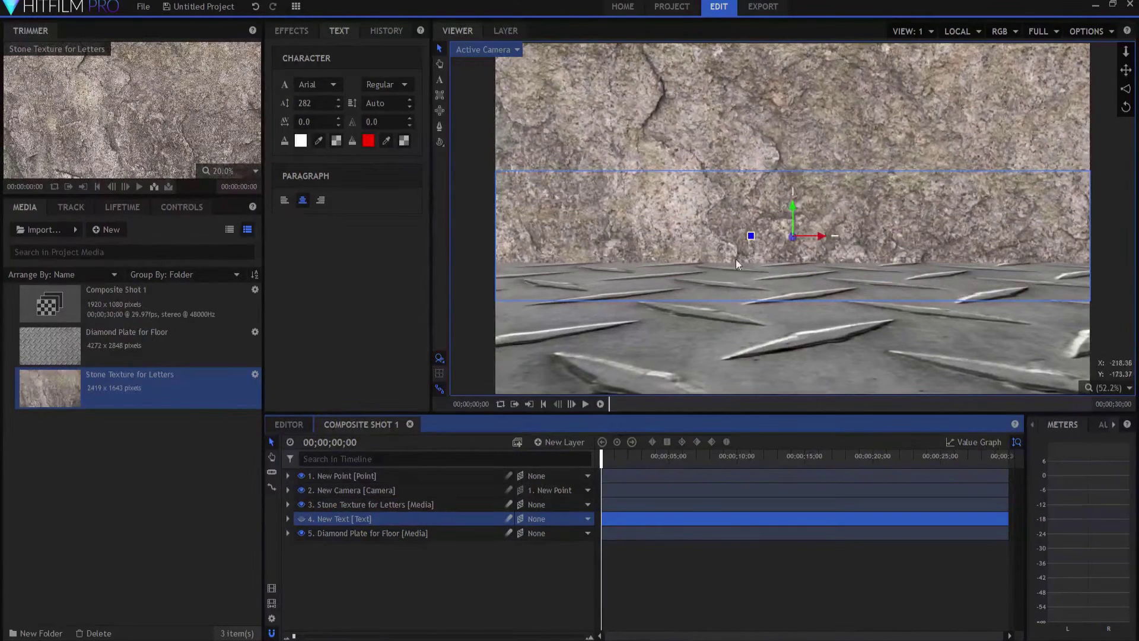
pyautogui.click(482, 49)
pyautogui.click(482, 77)
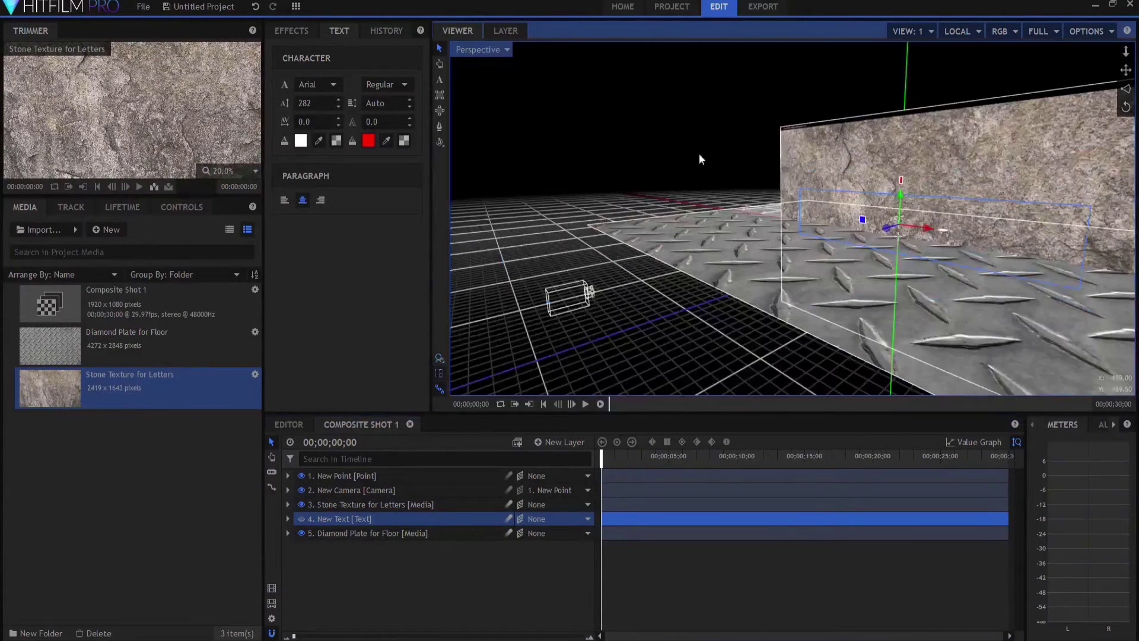
pyautogui.click(483, 51)
pyautogui.click(479, 63)
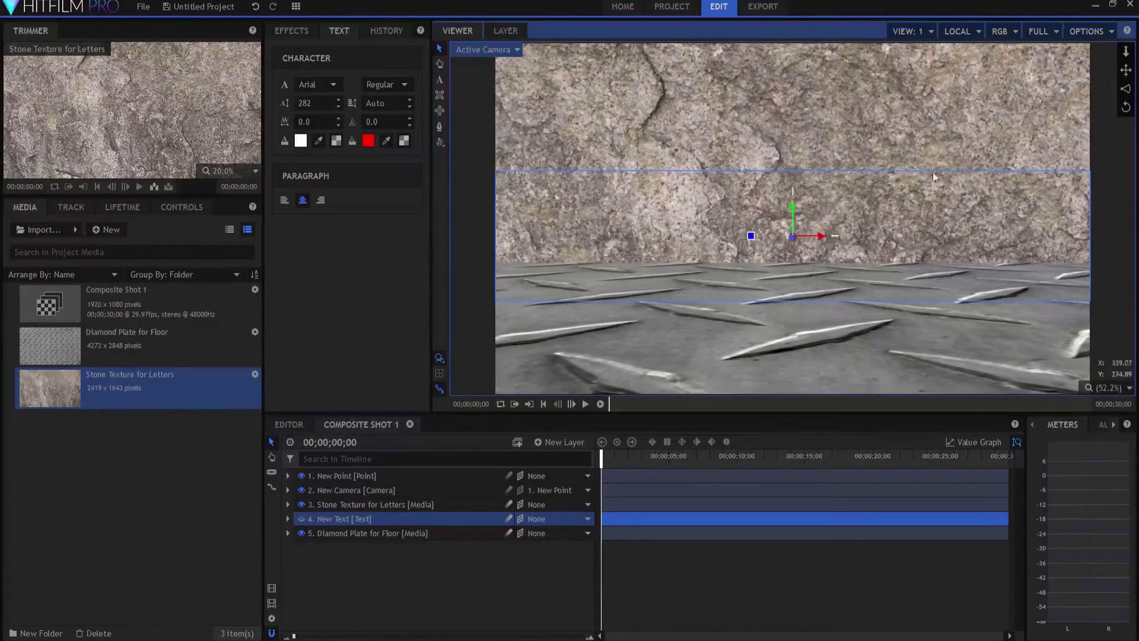
pyautogui.click(301, 506)
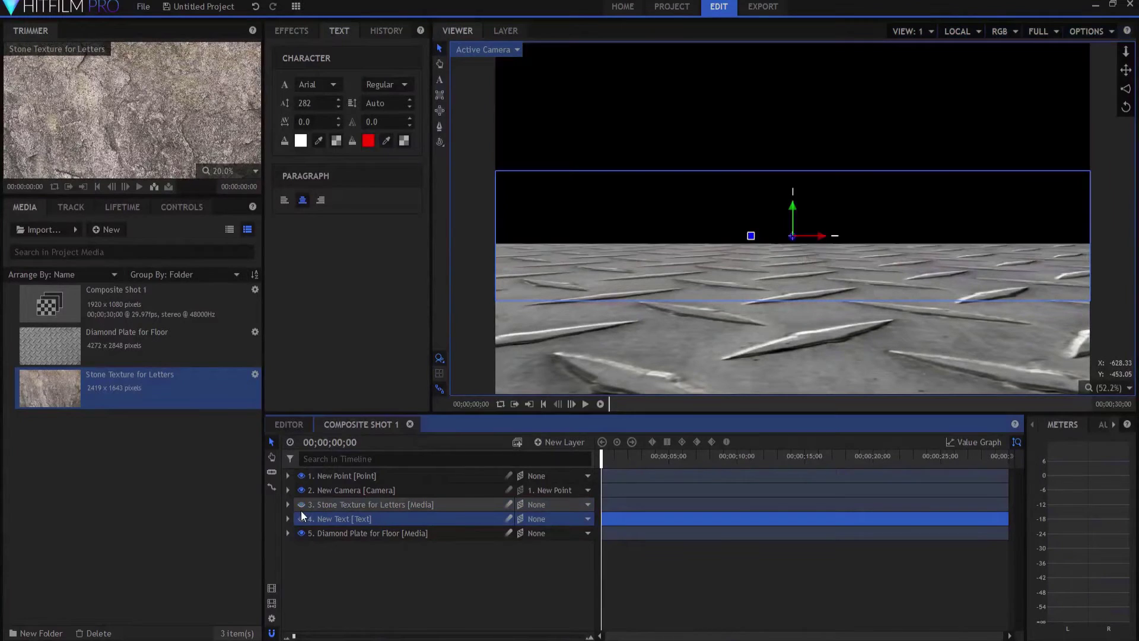
# Show the stone texture layer again and set its Scale to 80%.
pyautogui.click(302, 507)
pyautogui.click(287, 504)
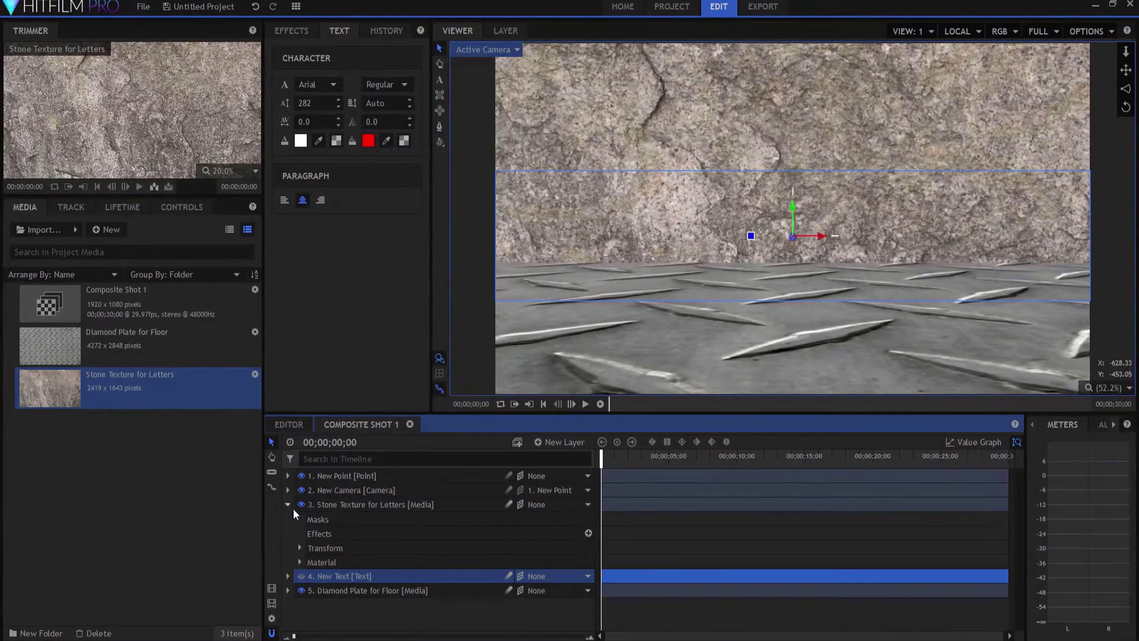
pyautogui.click(299, 548)
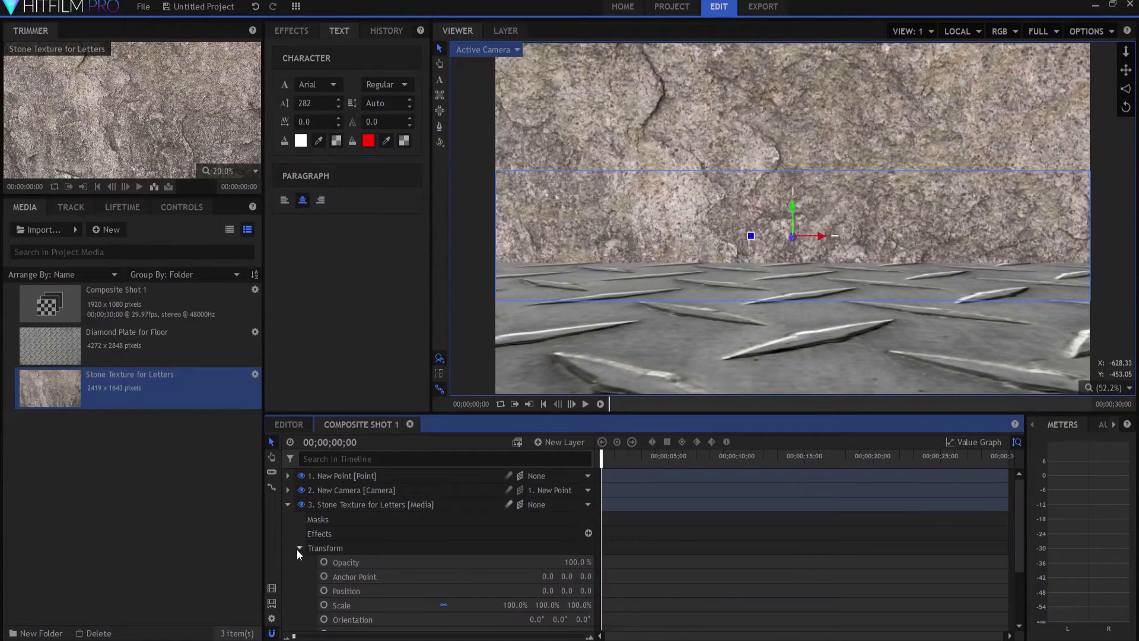
pyautogui.click(514, 606)
pyautogui.write('80')
pyautogui.press('Return')
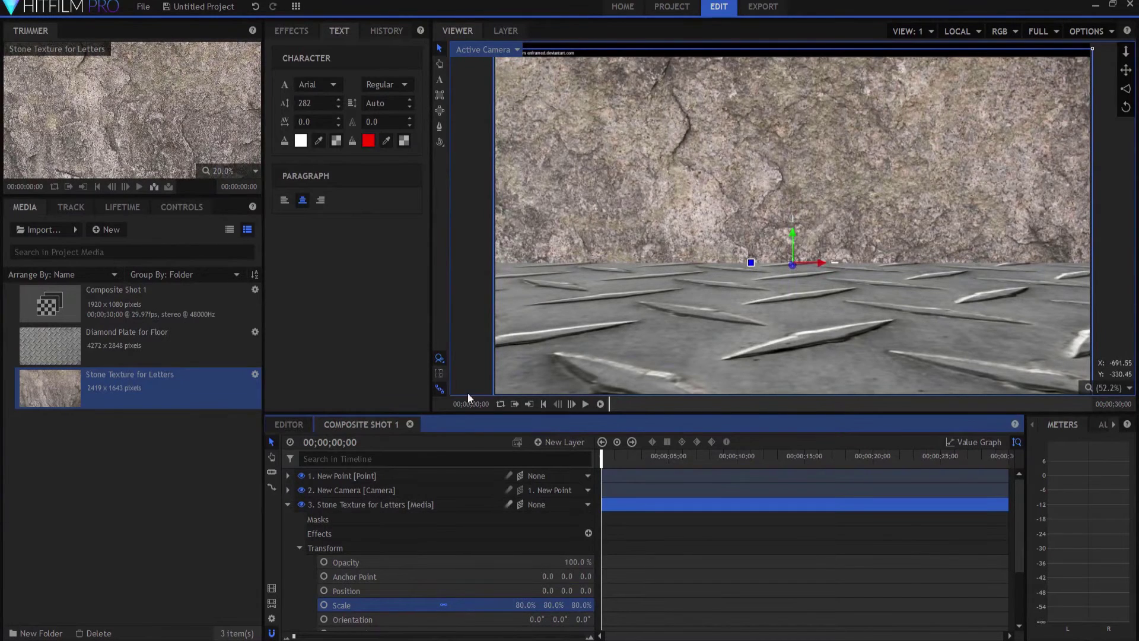
pyautogui.click(287, 505)
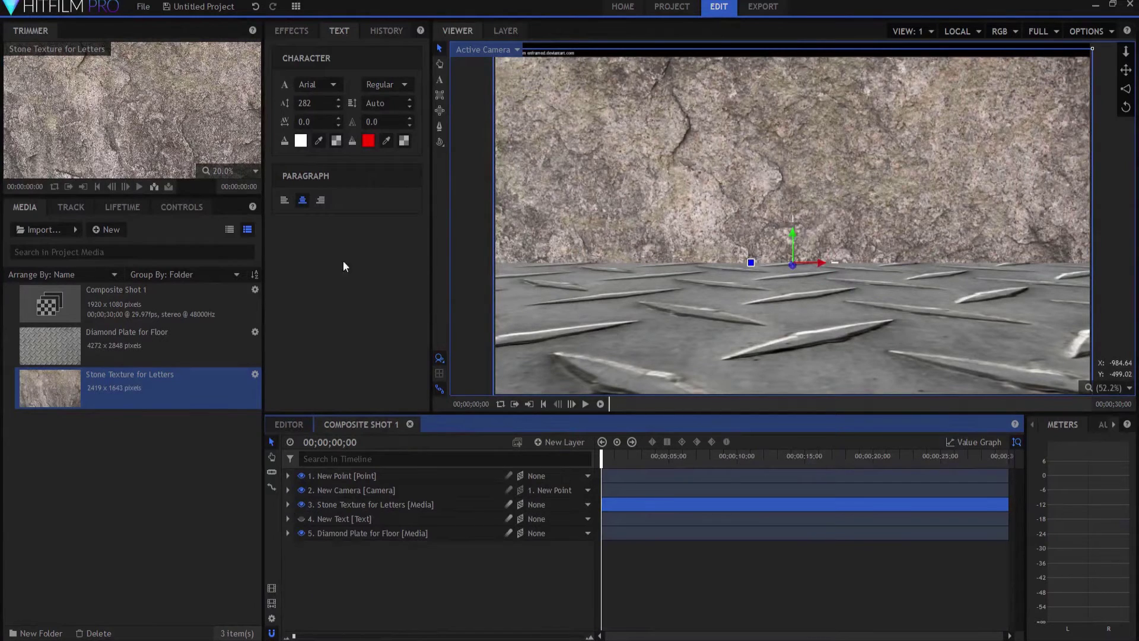
# Apply Set Matte to the stone layer with Source Layer set to 4. New Text.
pyautogui.click(295, 29)
pyautogui.click(302, 54)
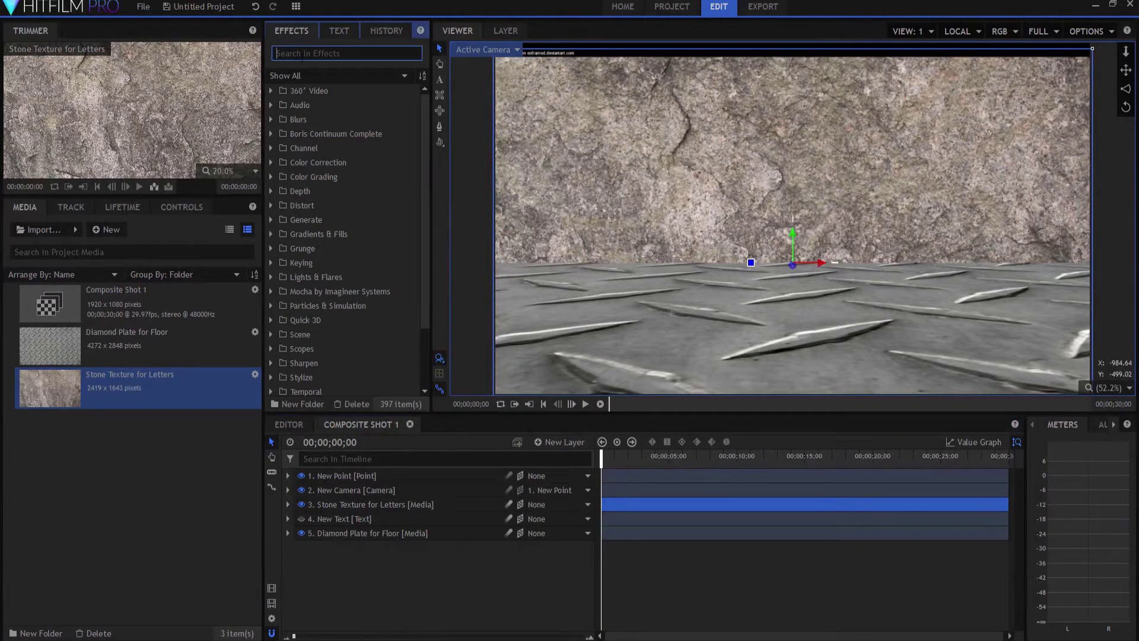
pyautogui.write('set')
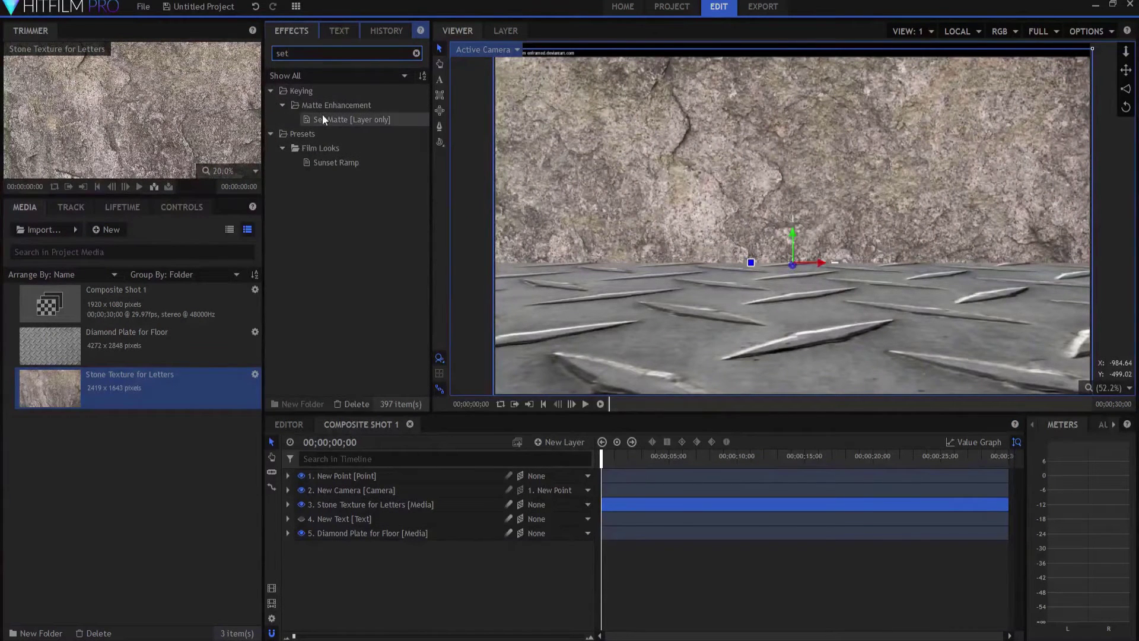
pyautogui.moveTo(326, 123); pyautogui.dragTo(340, 507)
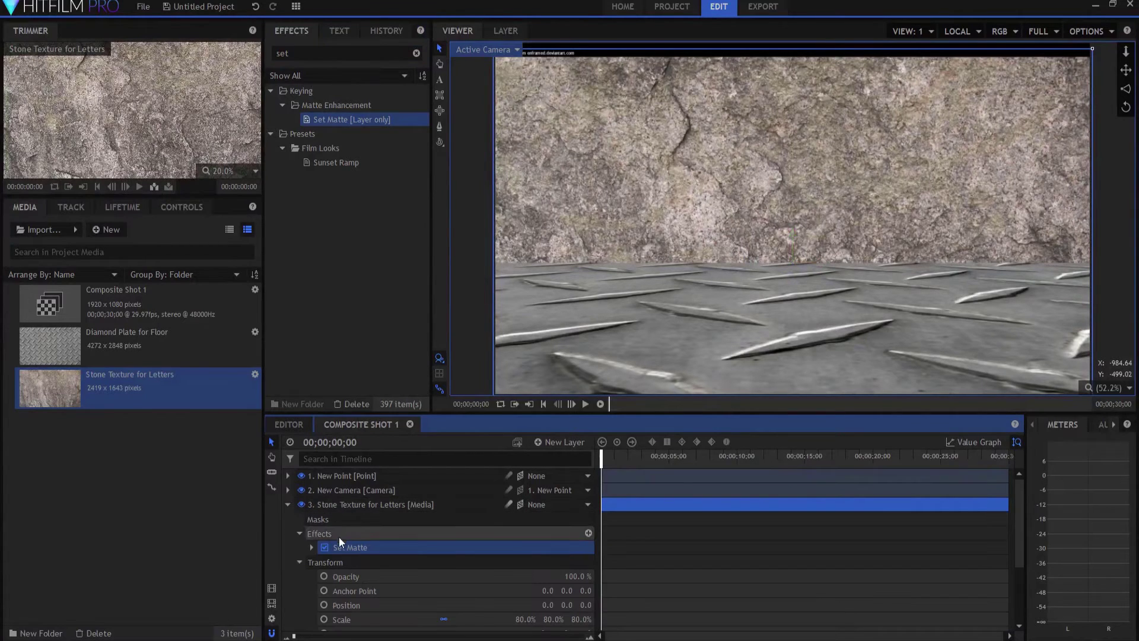
pyautogui.click(311, 548)
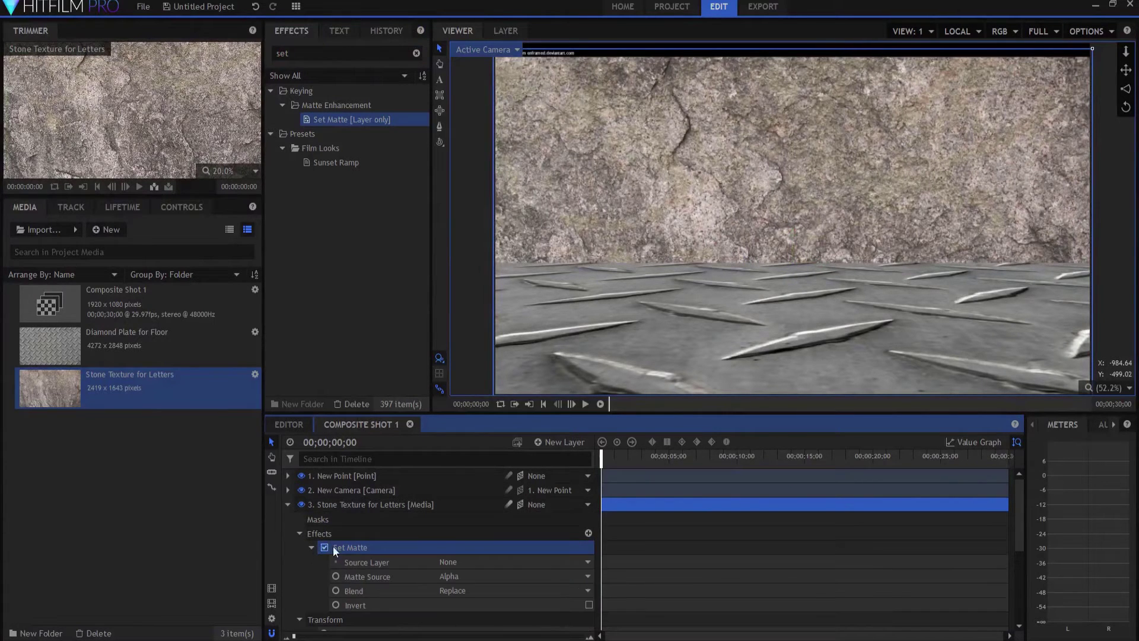
pyautogui.click(465, 564)
pyautogui.click(471, 613)
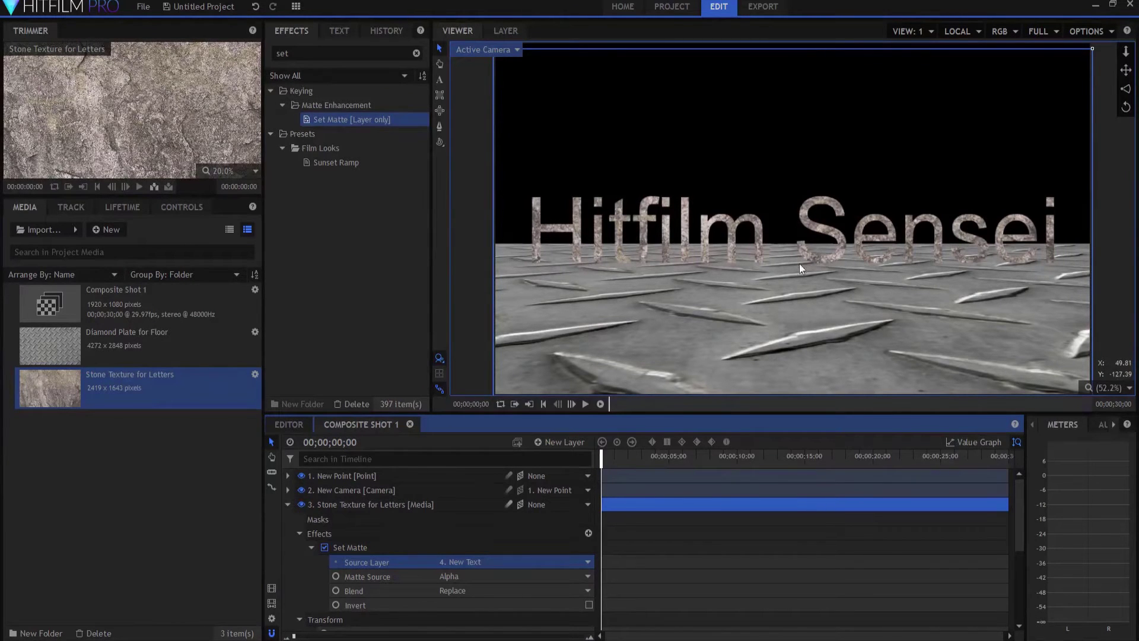
pyautogui.click(287, 504)
pyautogui.click(287, 475)
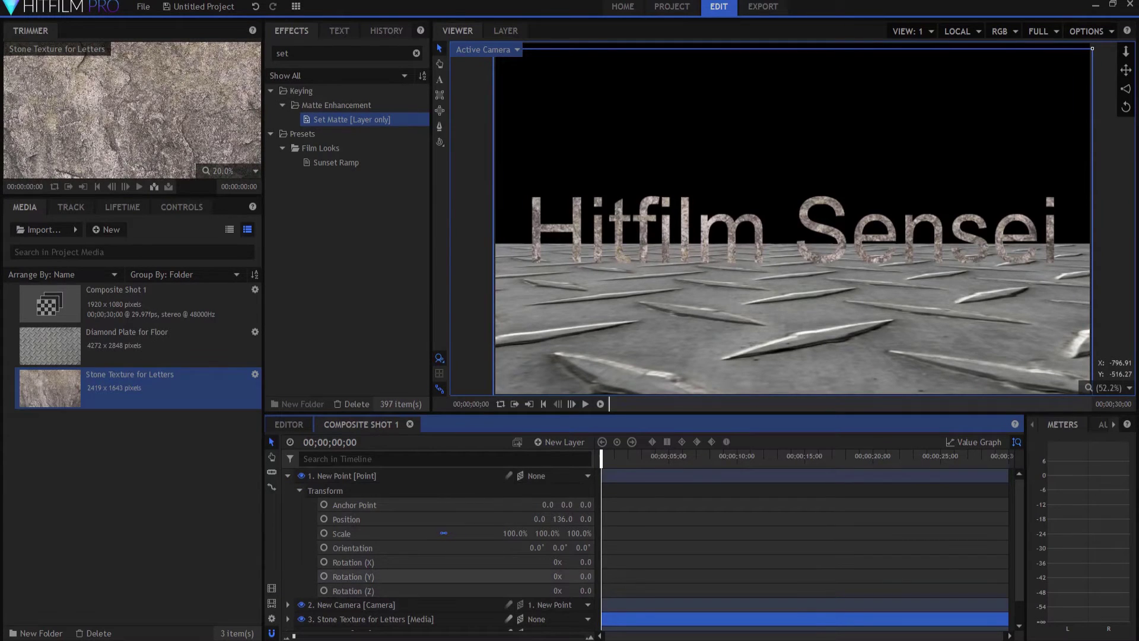
pyautogui.moveTo(584, 576); pyautogui.dragTo(624, 576)
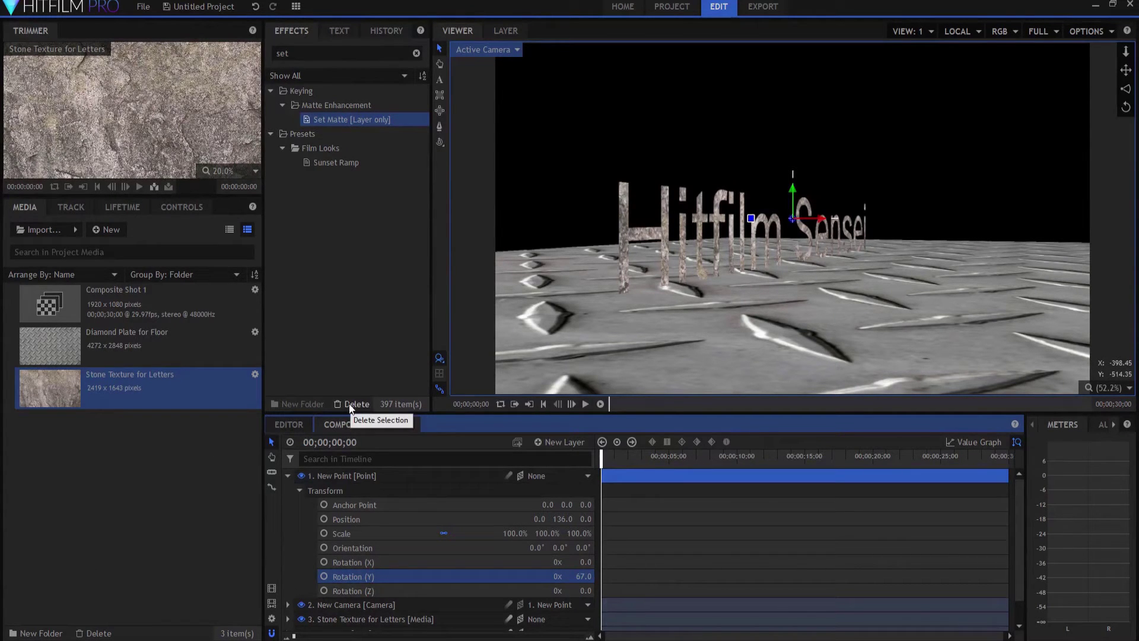
pyautogui.click(582, 576)
pyautogui.write('0')
pyautogui.press('Return')
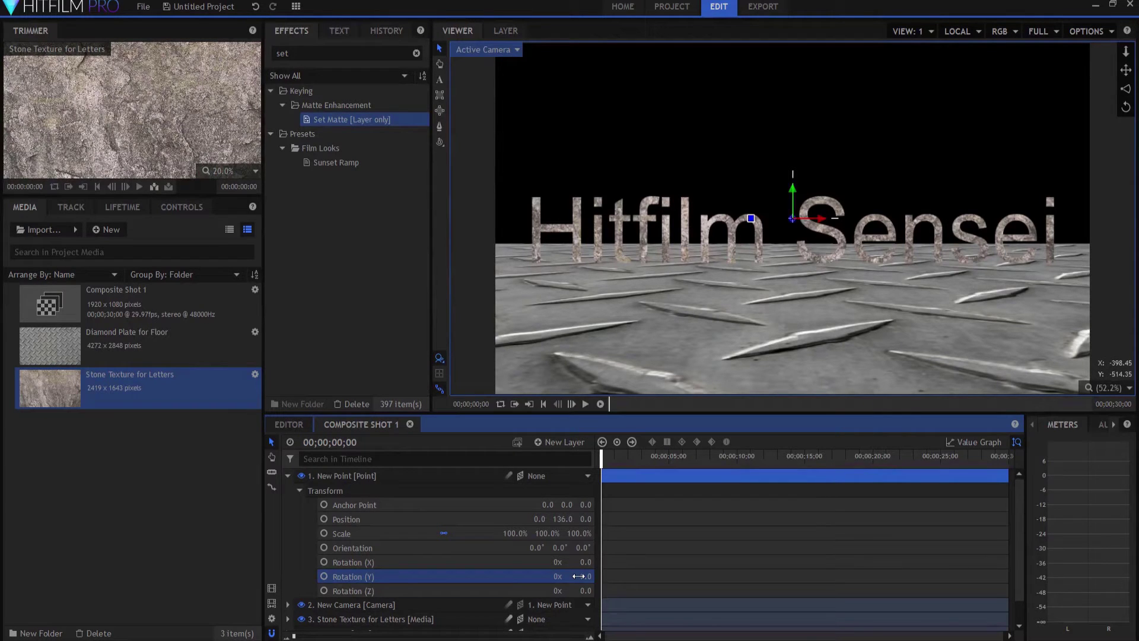
pyautogui.click(287, 476)
# Add a new light layer named 'Front Light'.
pyautogui.click(362, 575)
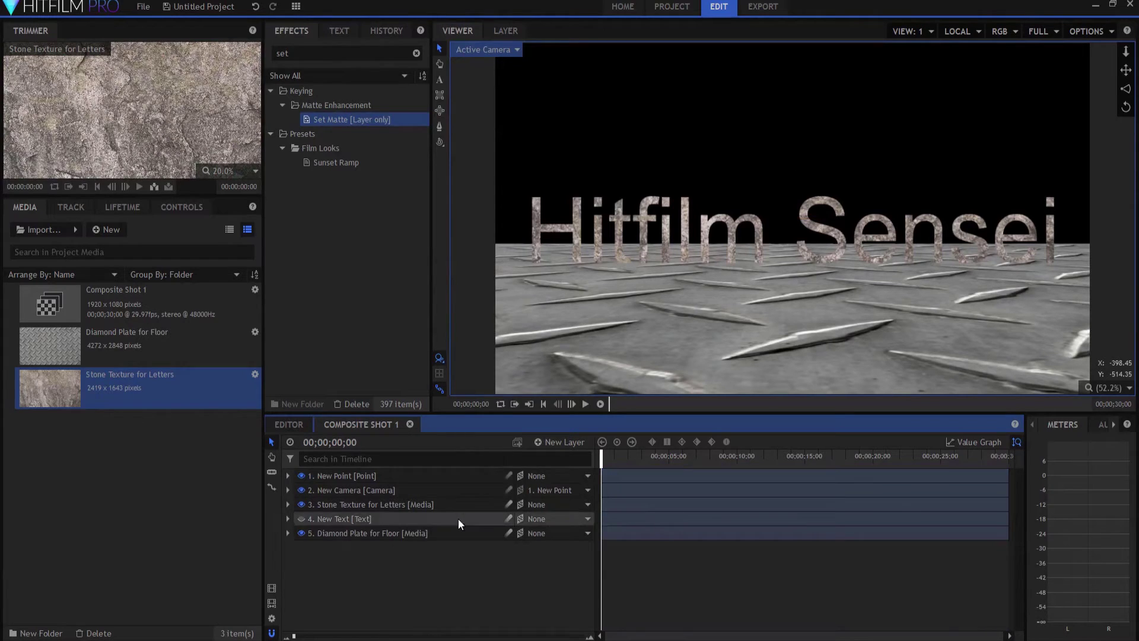
pyautogui.click(558, 443)
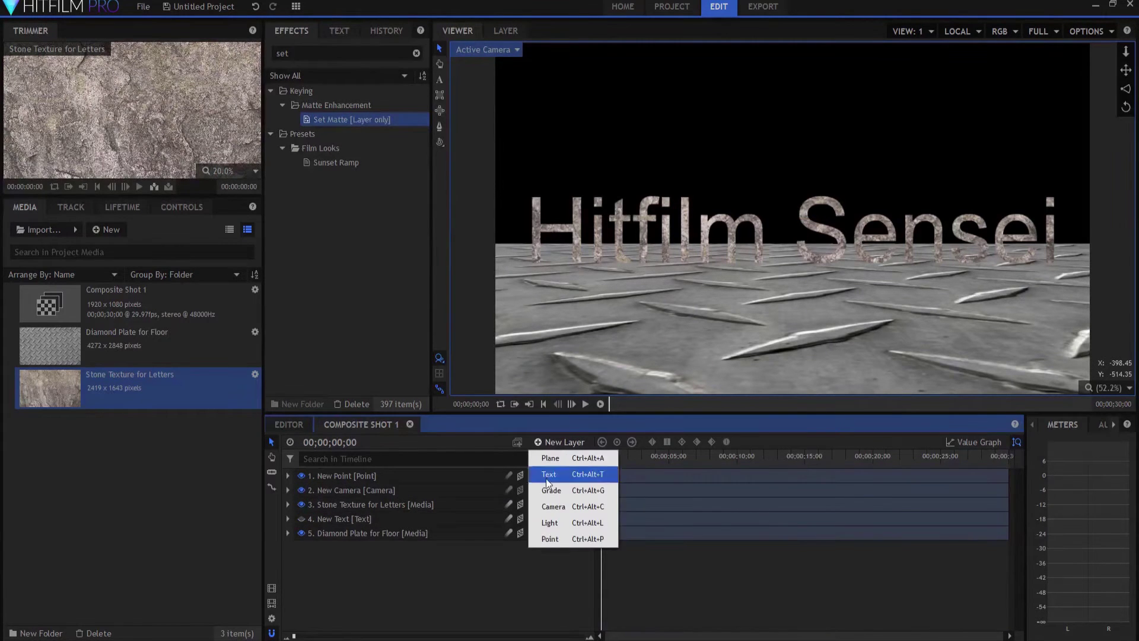
pyautogui.click(553, 527)
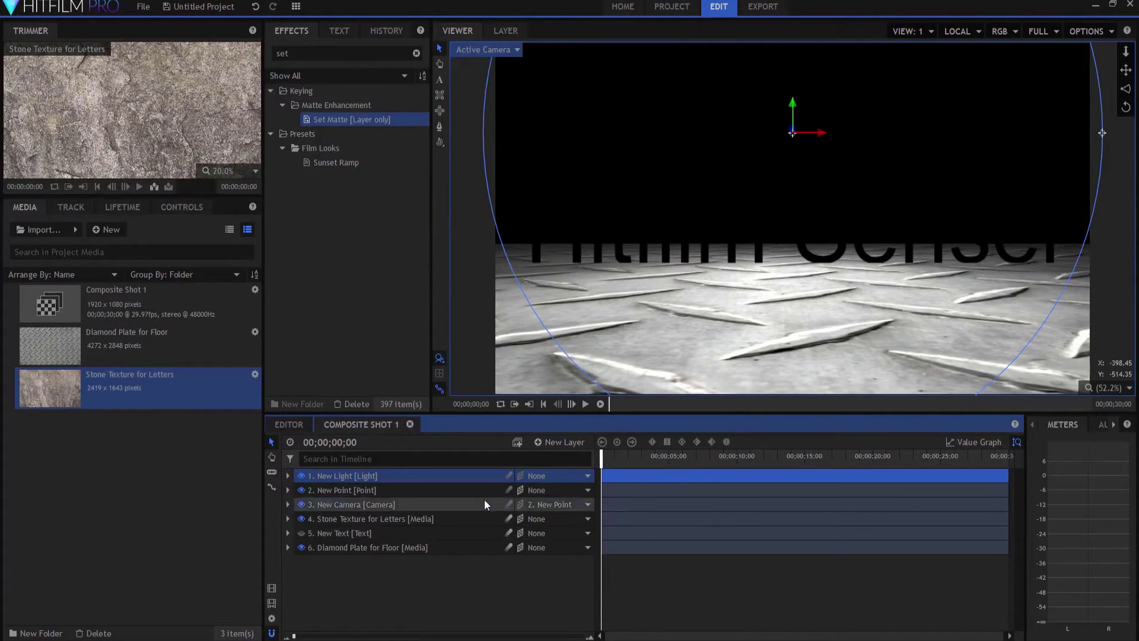
pyautogui.doubleClick(329, 475)
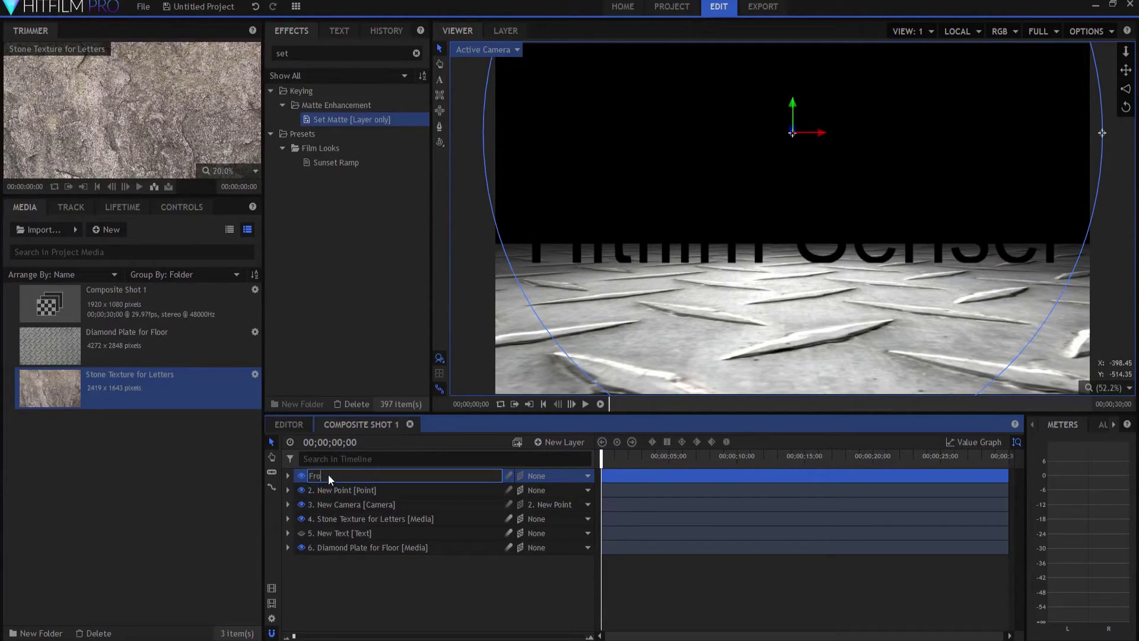
pyautogui.write('Front Light')
pyautogui.press('Return')
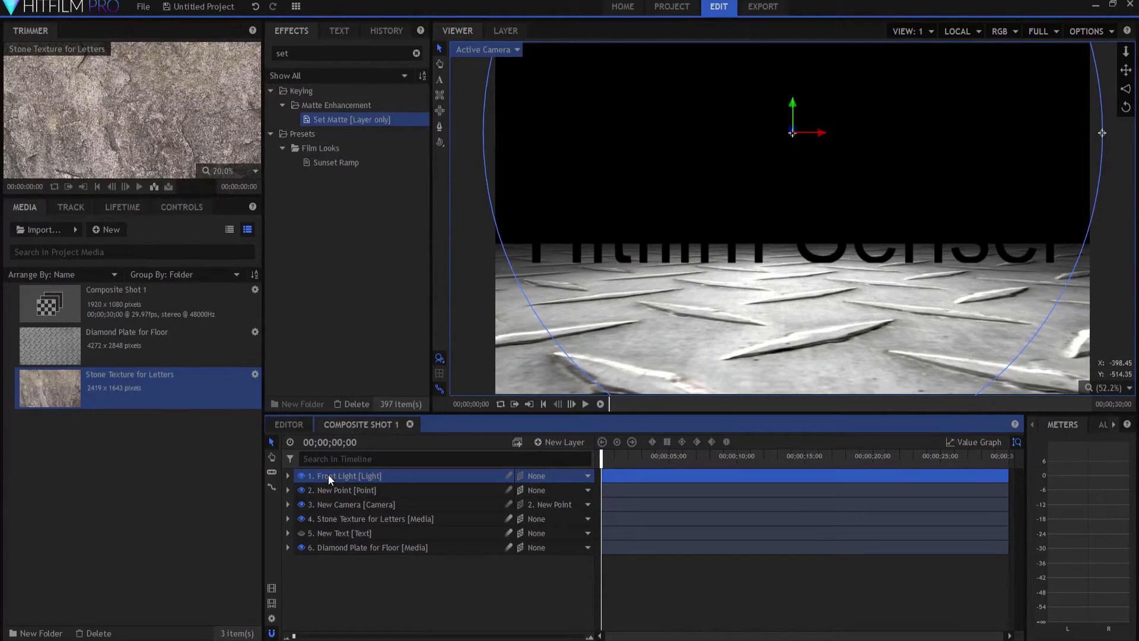
# Set the Front Light's Position Z to 1500.
pyautogui.click(287, 477)
pyautogui.click(299, 491)
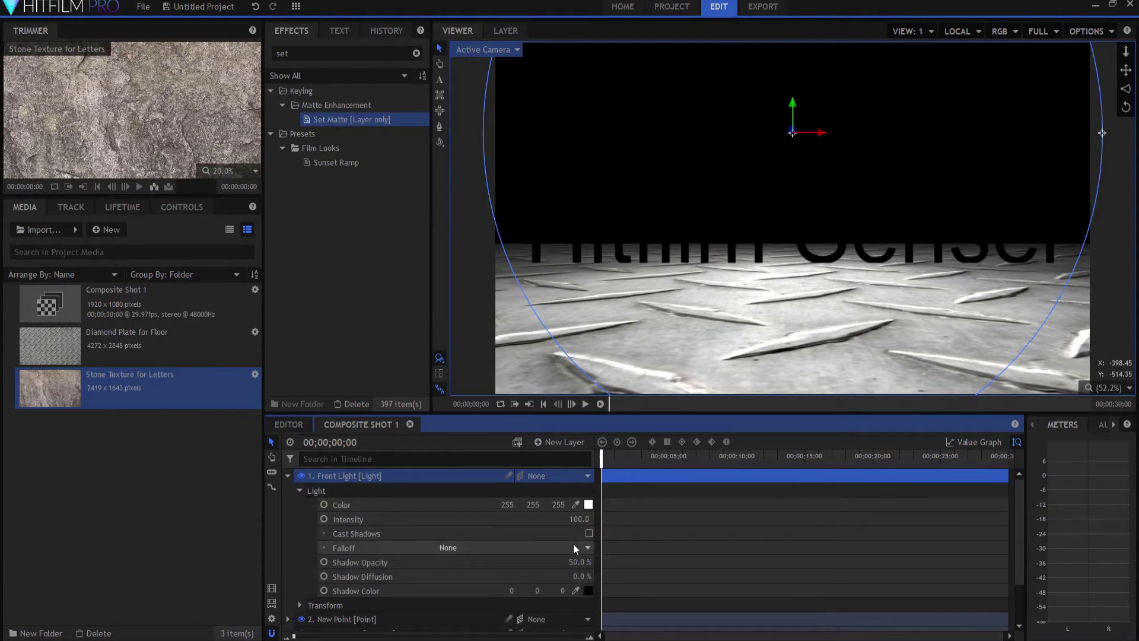
pyautogui.click(300, 491)
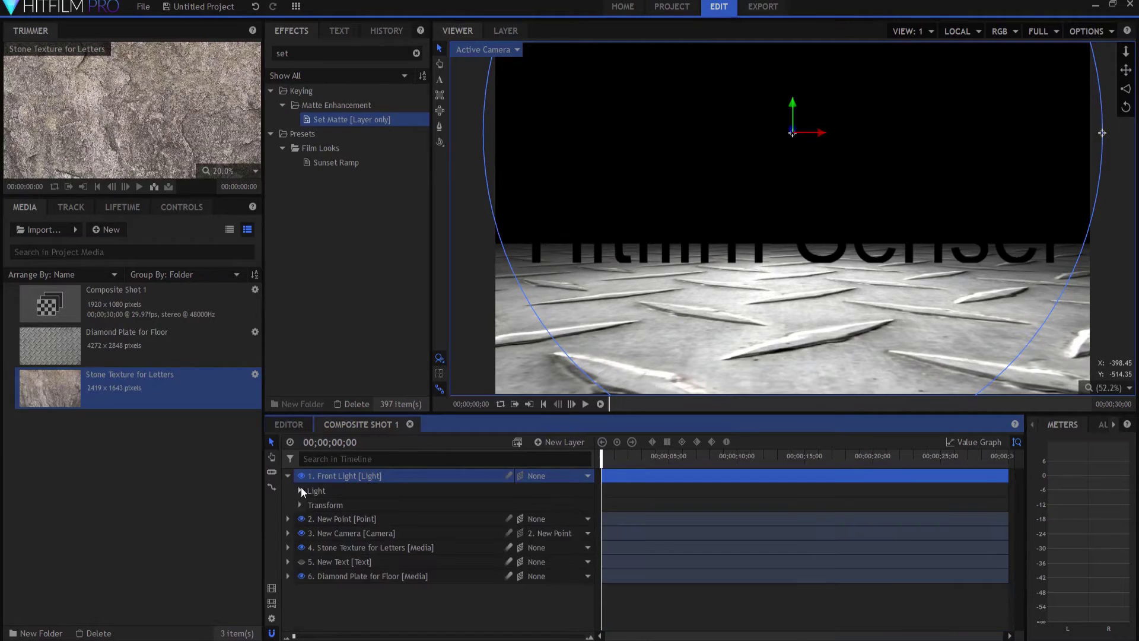
pyautogui.click(300, 505)
pyautogui.click(585, 520)
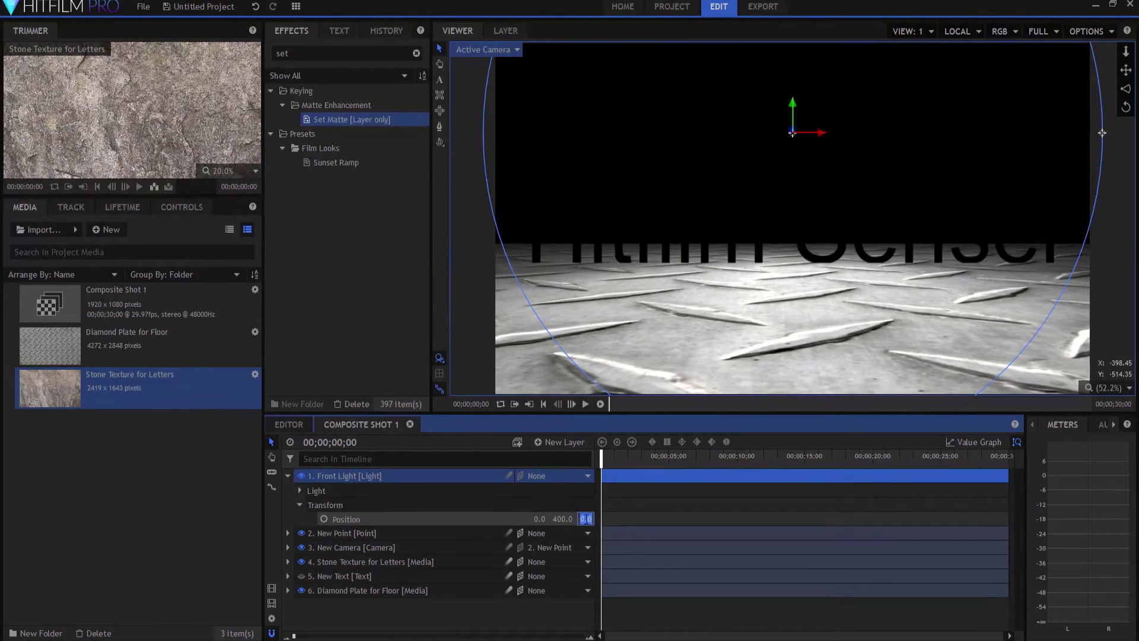
pyautogui.write('15')
pyautogui.press('Return')
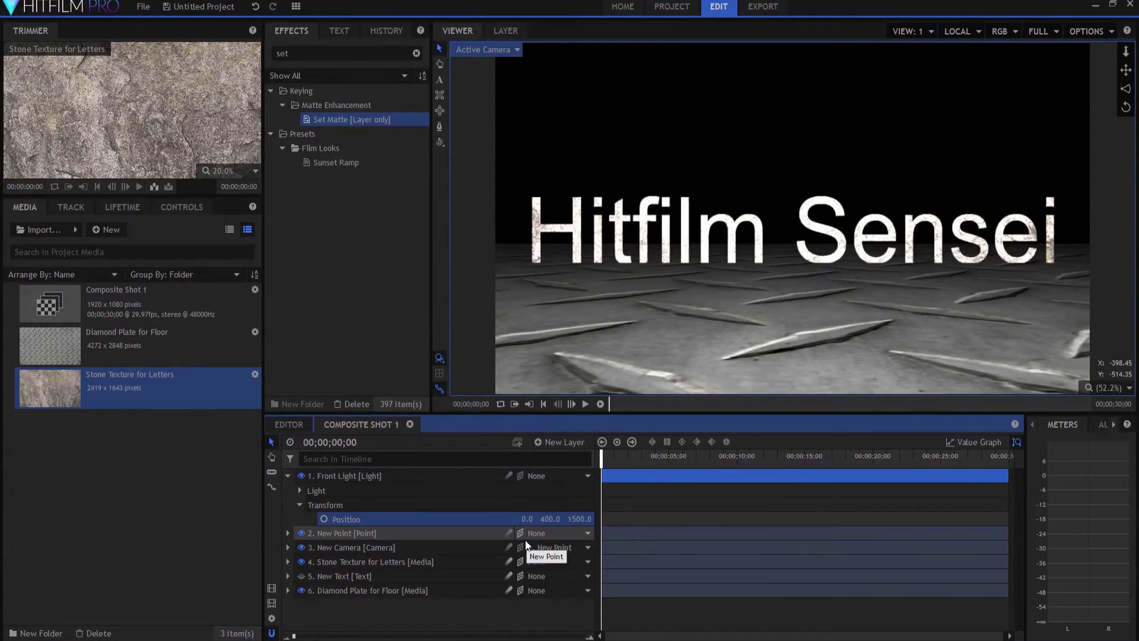
pyautogui.click(299, 505)
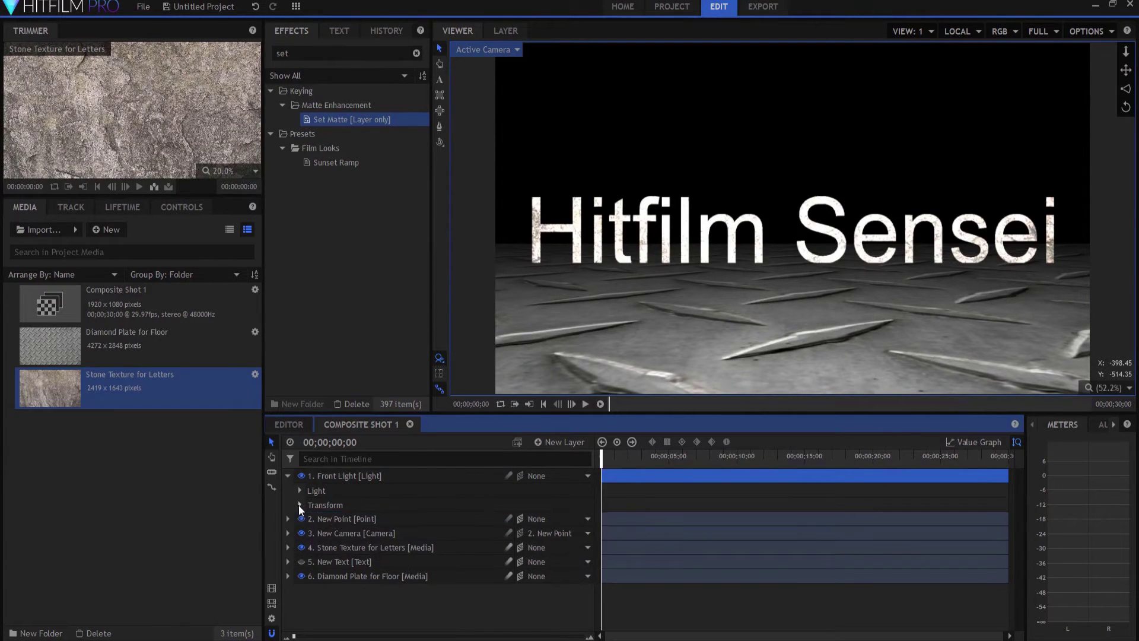
# Set the Front Light's intensity to 50 and show its light settings in Controls.
pyautogui.click(301, 490)
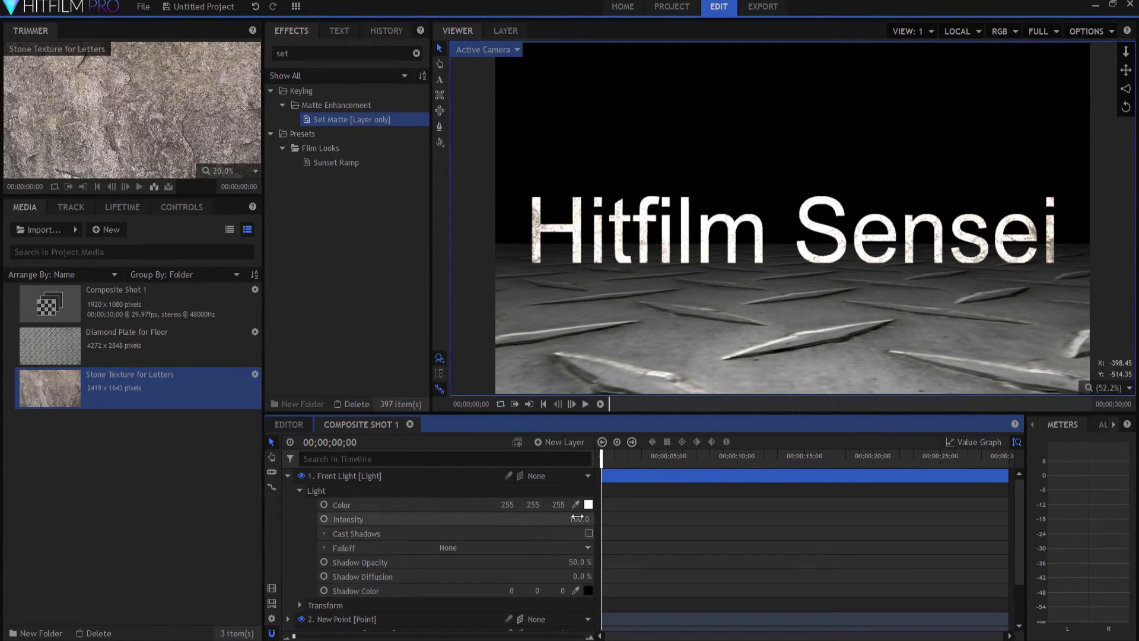
pyautogui.click(577, 518)
pyautogui.write('50')
pyautogui.press('Return')
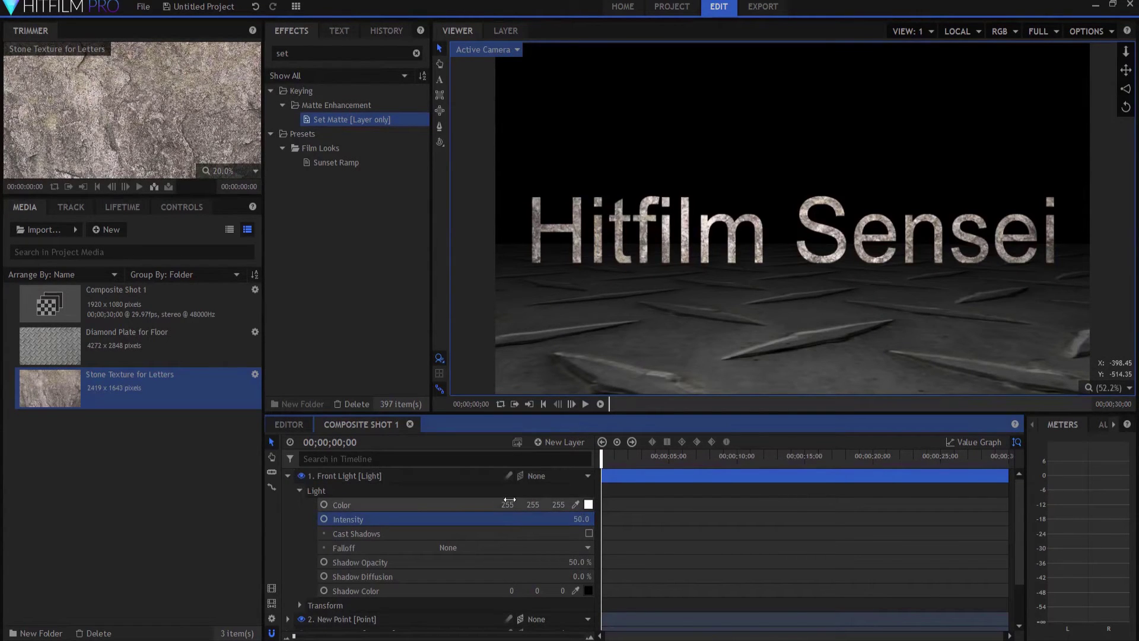
pyautogui.click(343, 477)
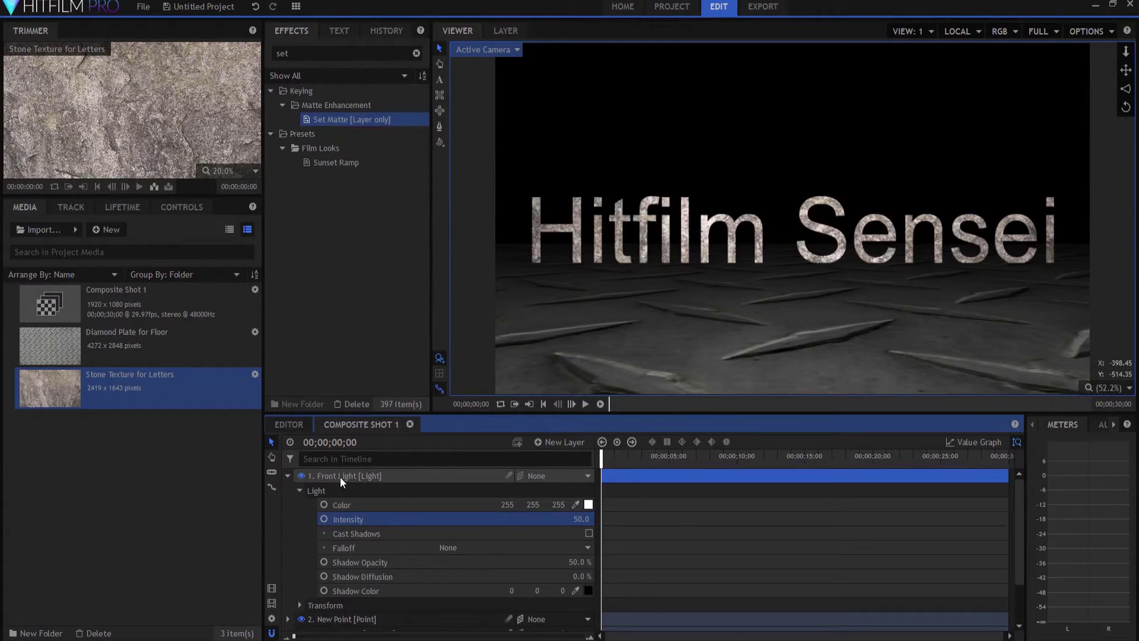
pyautogui.click(178, 208)
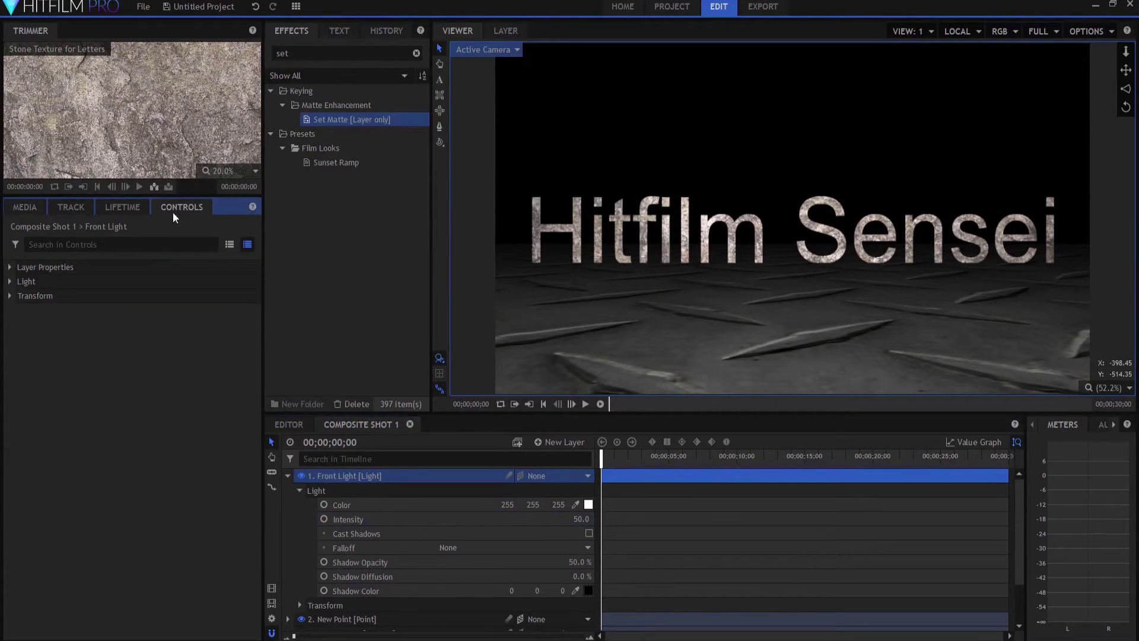
pyautogui.click(11, 280)
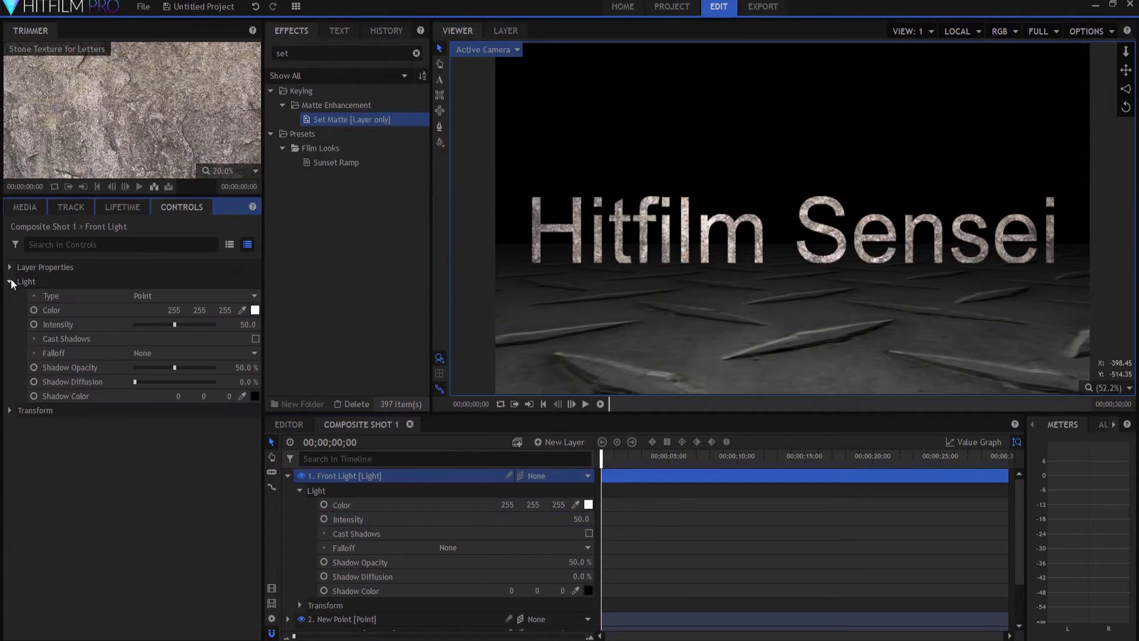
# Make the Front Light a spotlight aligned towards the New Point layer.
pyautogui.click(165, 296)
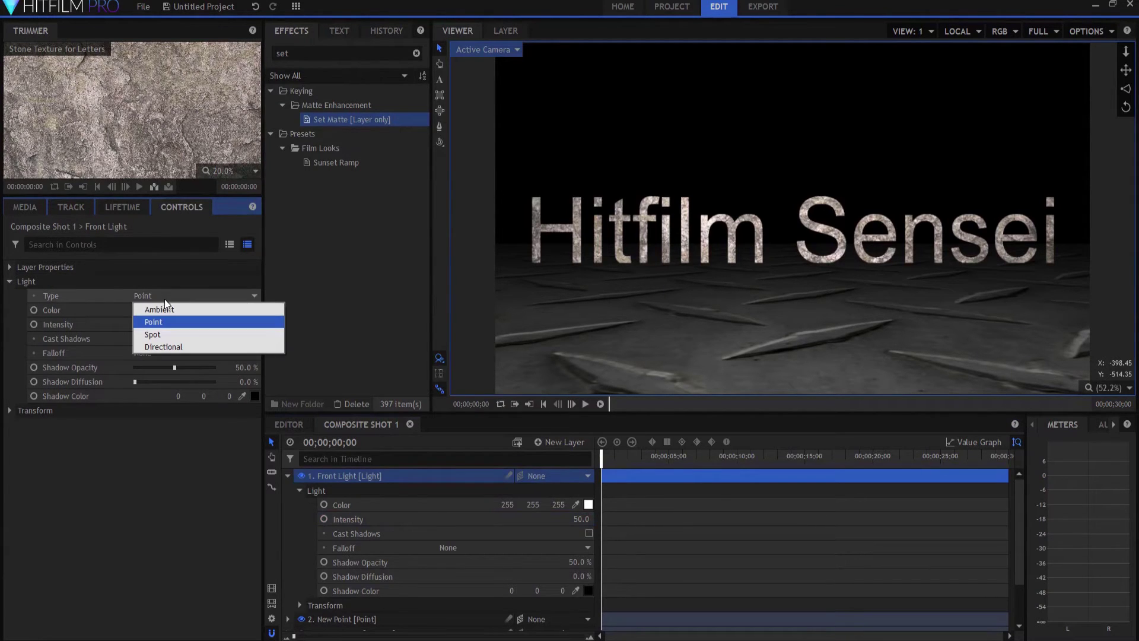
pyautogui.click(157, 335)
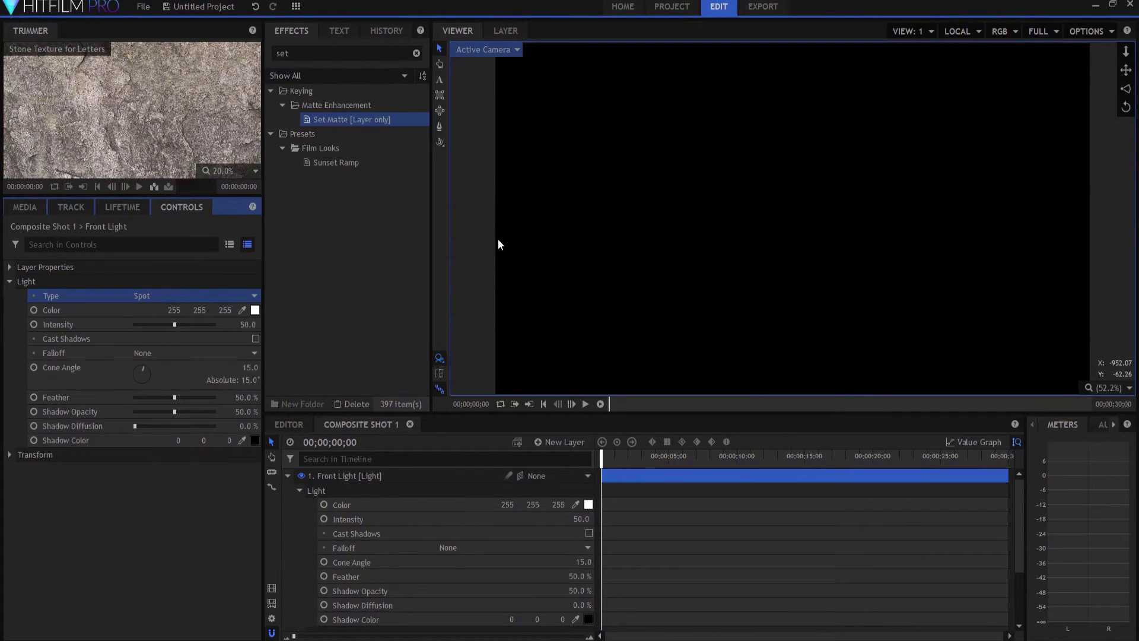
pyautogui.click(9, 267)
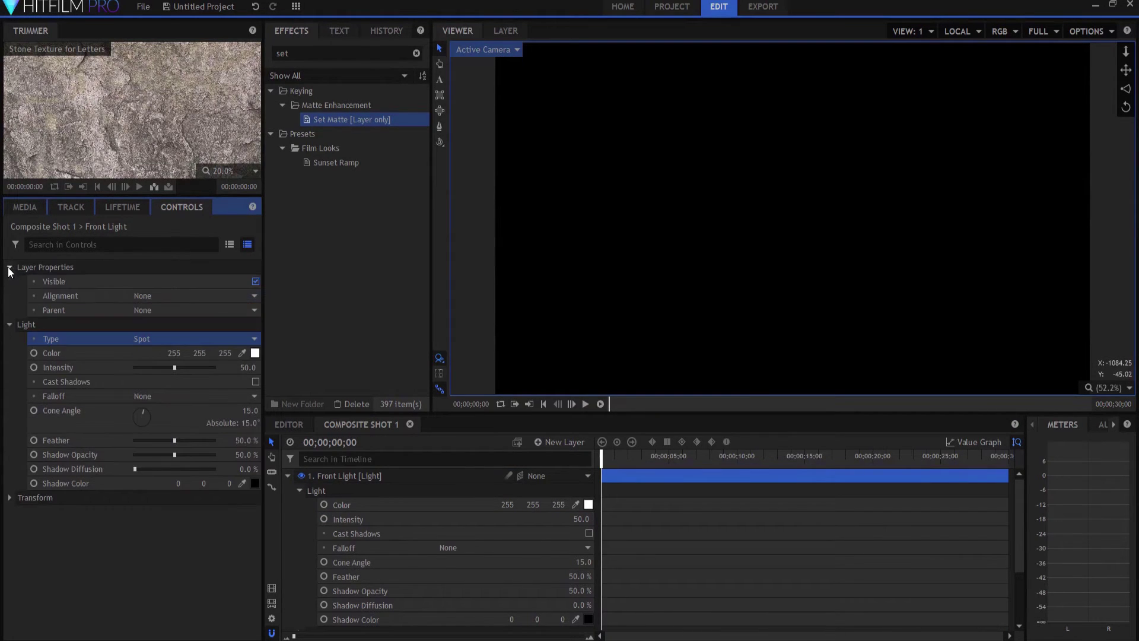
pyautogui.click(151, 294)
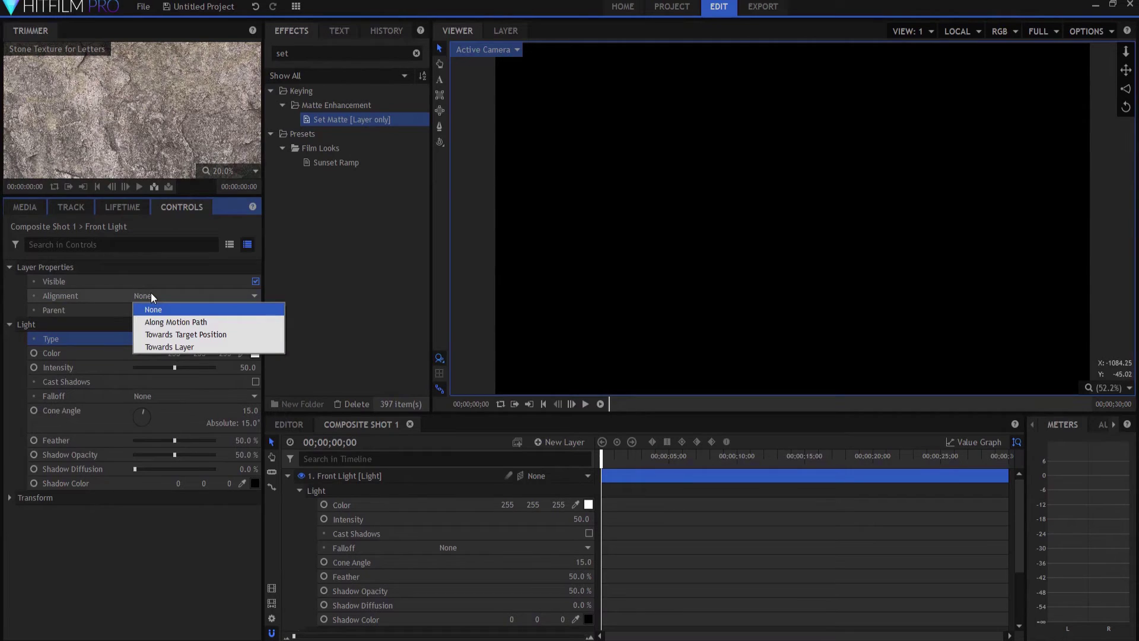
pyautogui.click(160, 346)
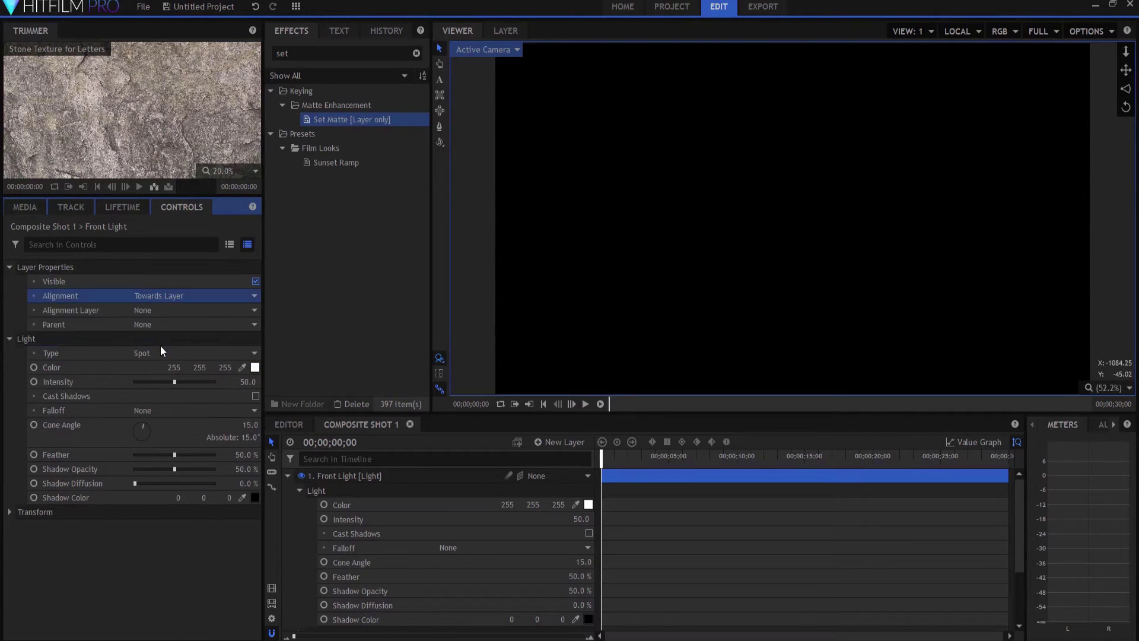
pyautogui.click(151, 309)
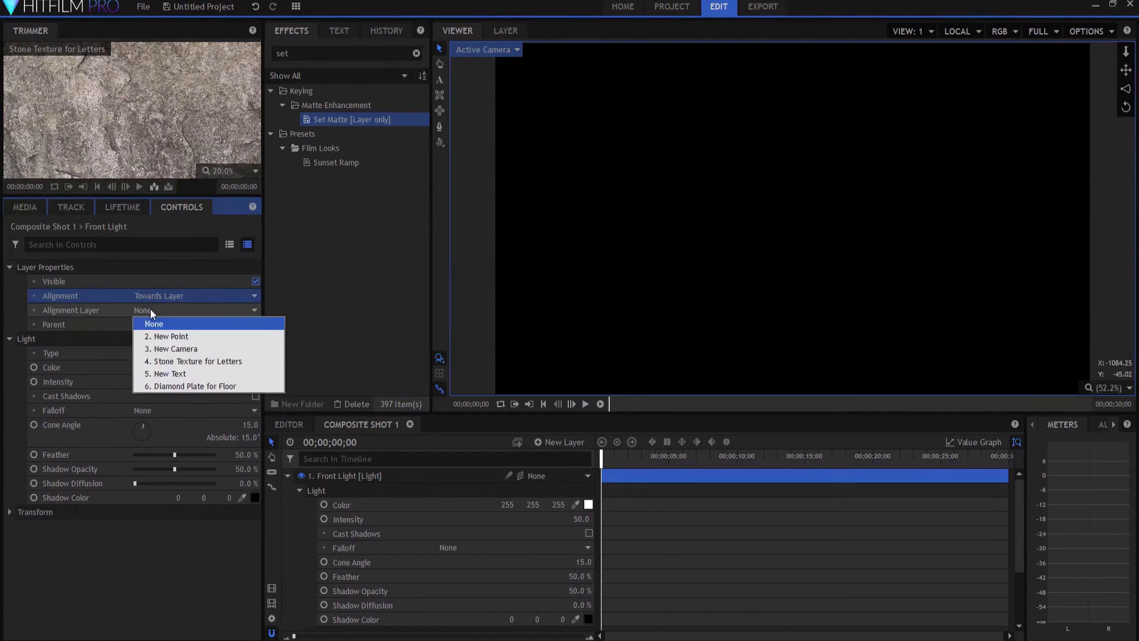
pyautogui.click(171, 339)
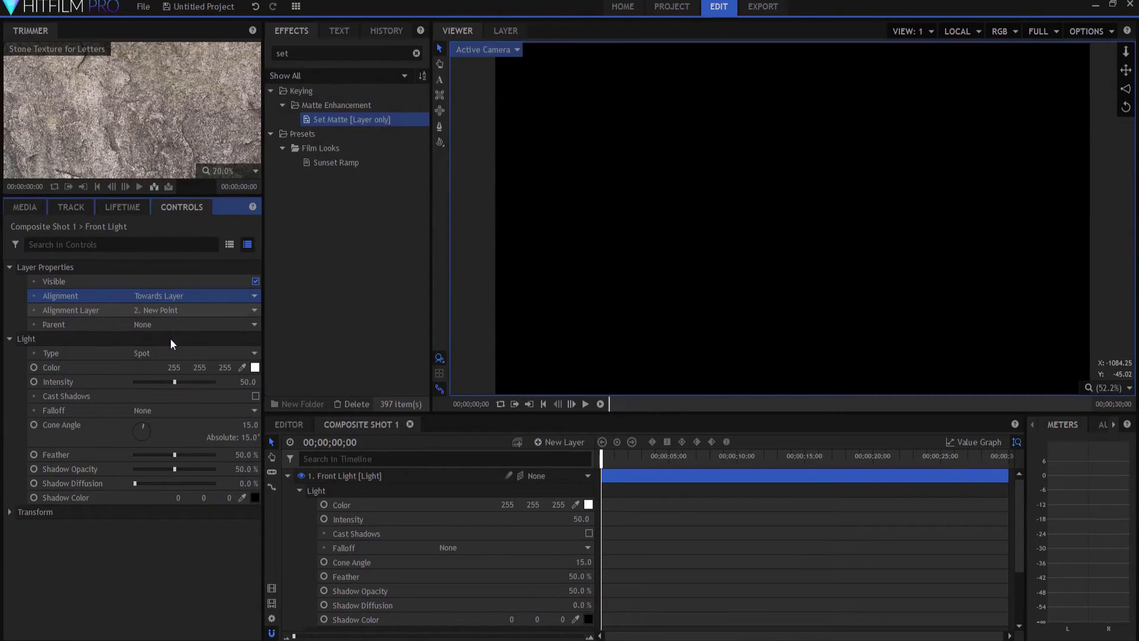
# Move New Point to the top of the layer stack and rename it Camera Control.
pyautogui.click(287, 475)
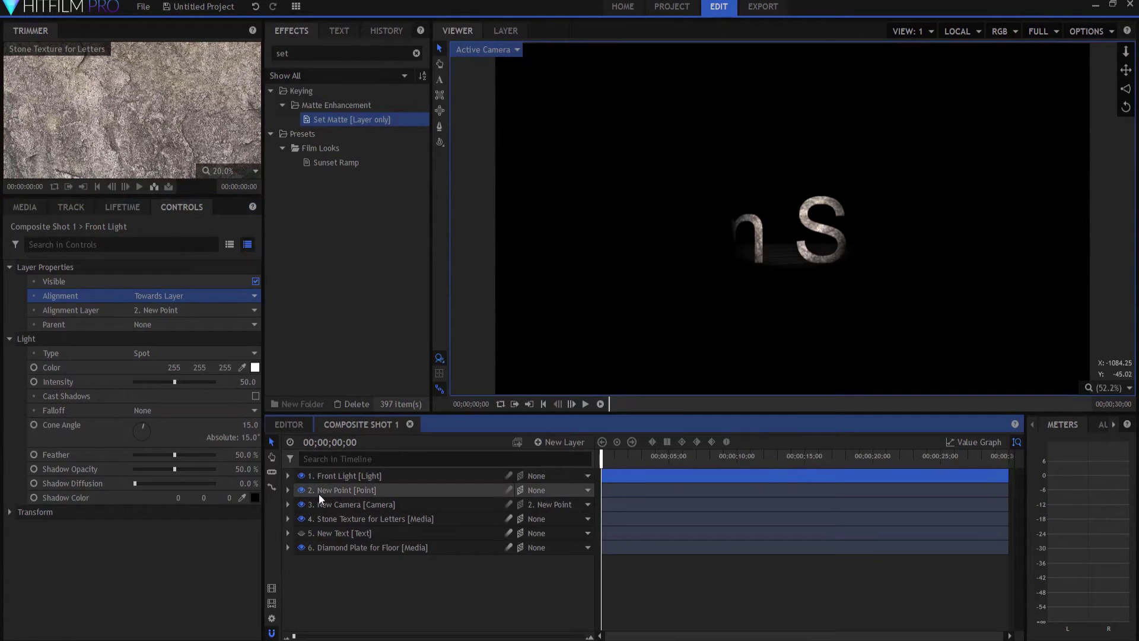
pyautogui.moveTo(319, 493); pyautogui.dragTo(330, 475)
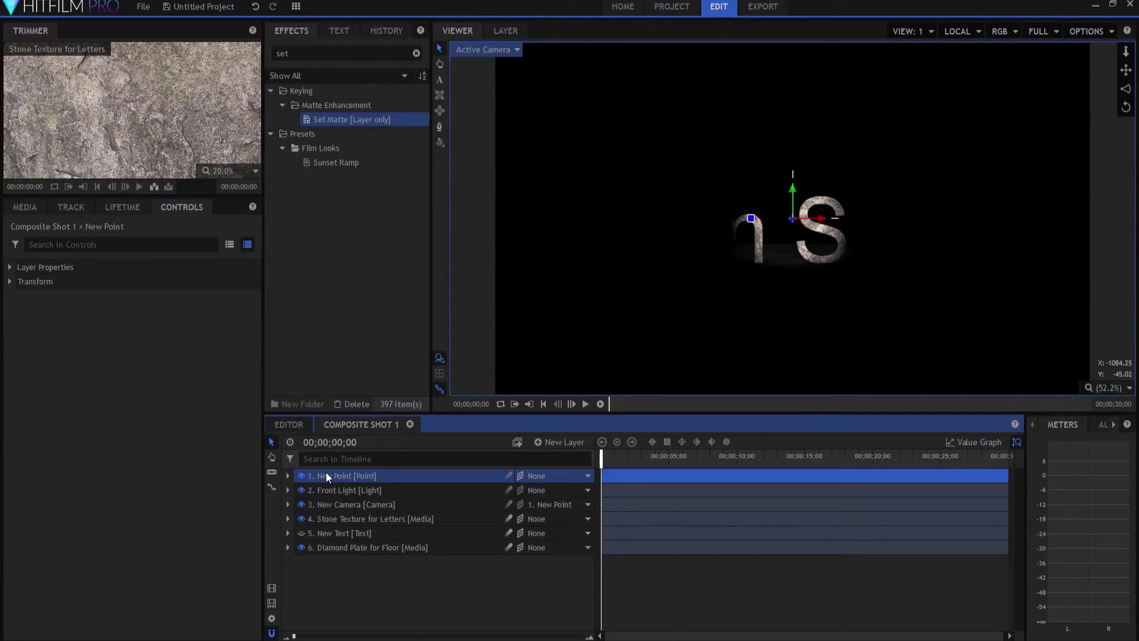
pyautogui.doubleClick(327, 475)
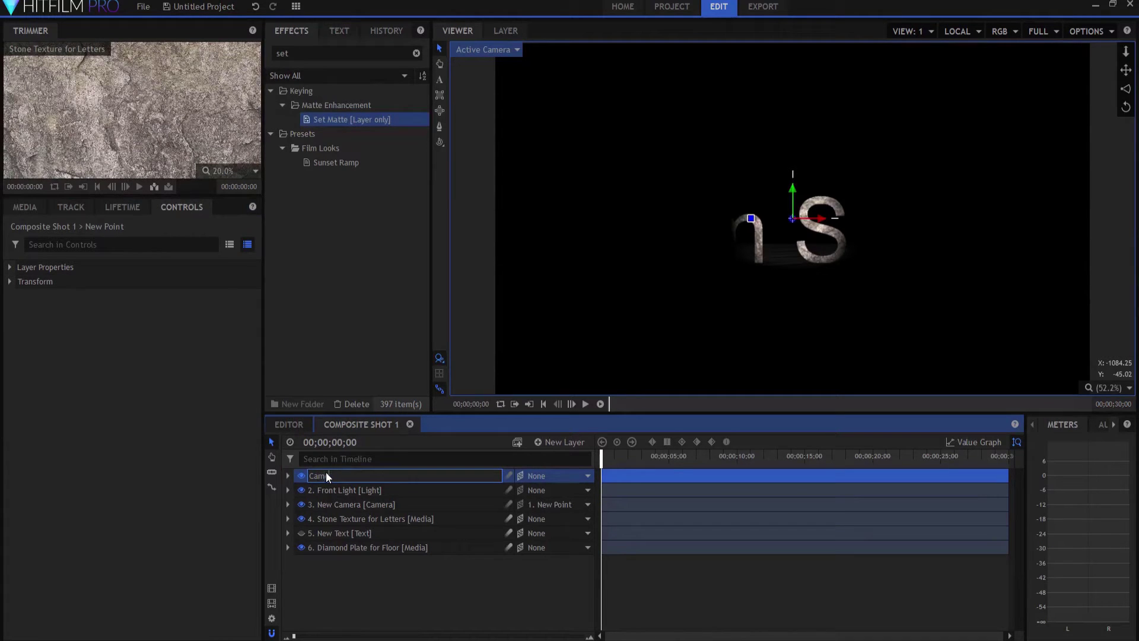
pyautogui.write('Camera Control')
pyautogui.press('Return')
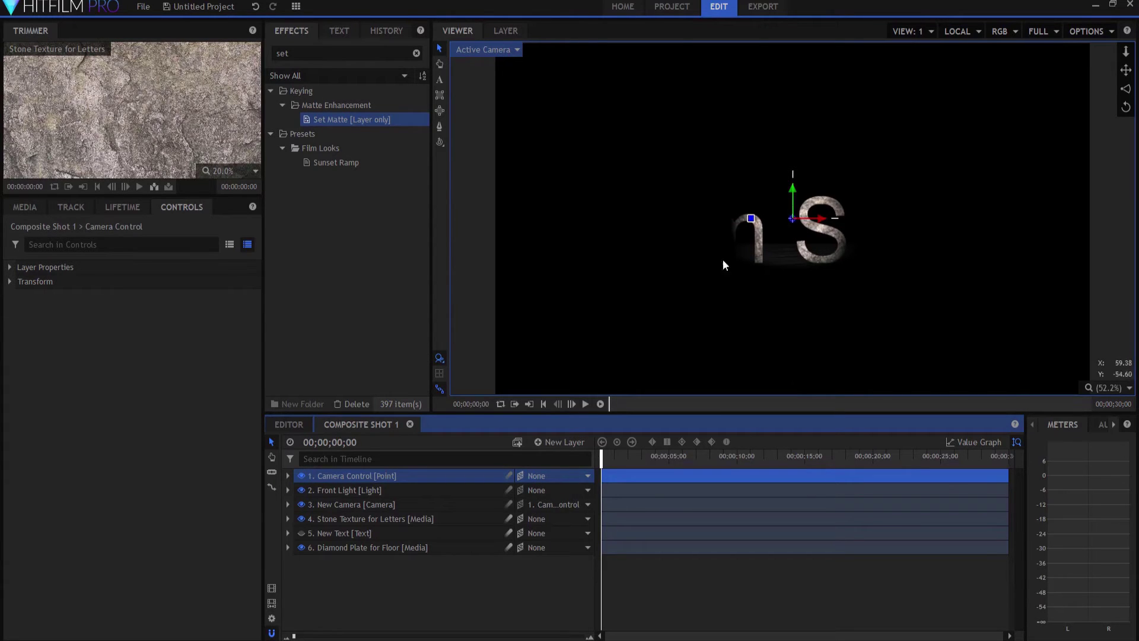
# Widen the Front Light's cone angle to 65°.
pyautogui.click(342, 488)
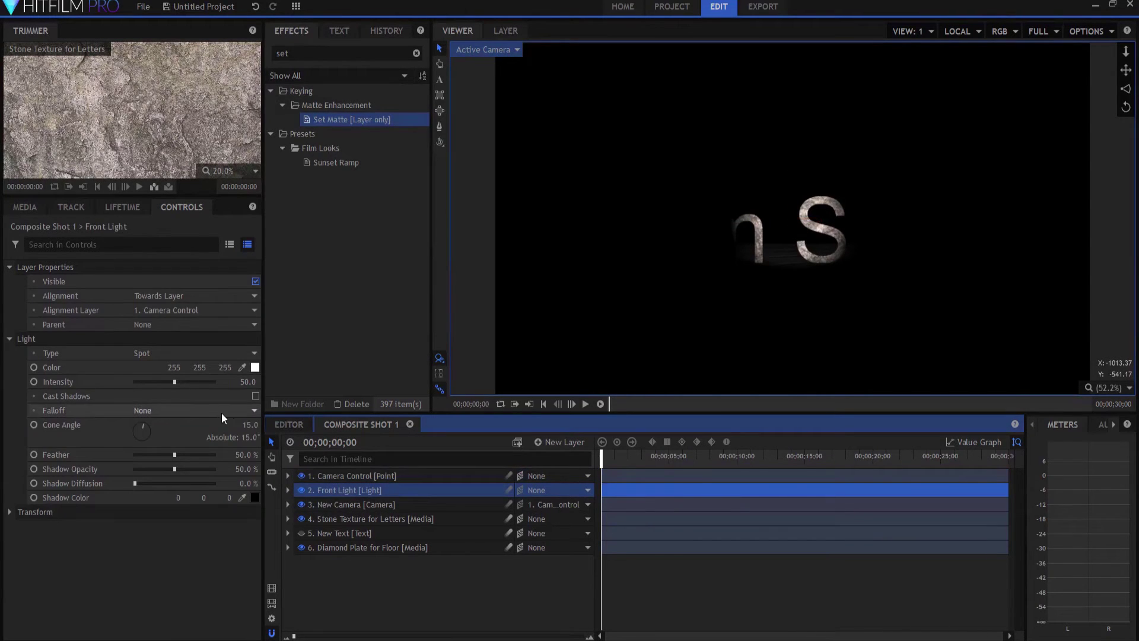
pyautogui.moveTo(250, 424); pyautogui.dragTo(271, 425)
pyautogui.click(238, 424)
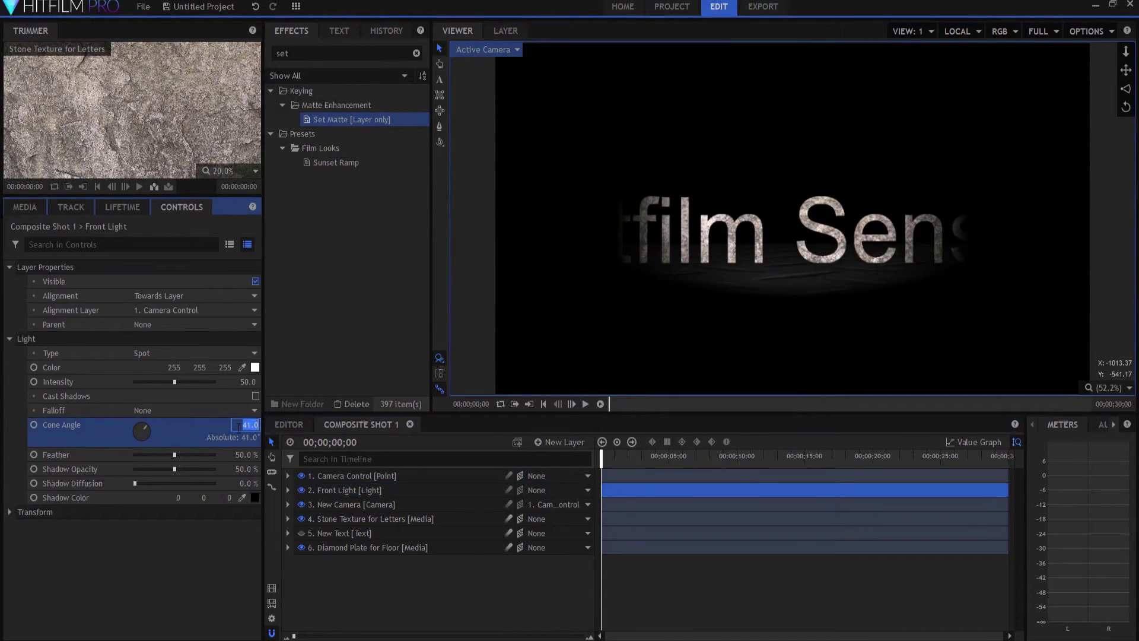
pyautogui.write('65')
pyautogui.press('Return')
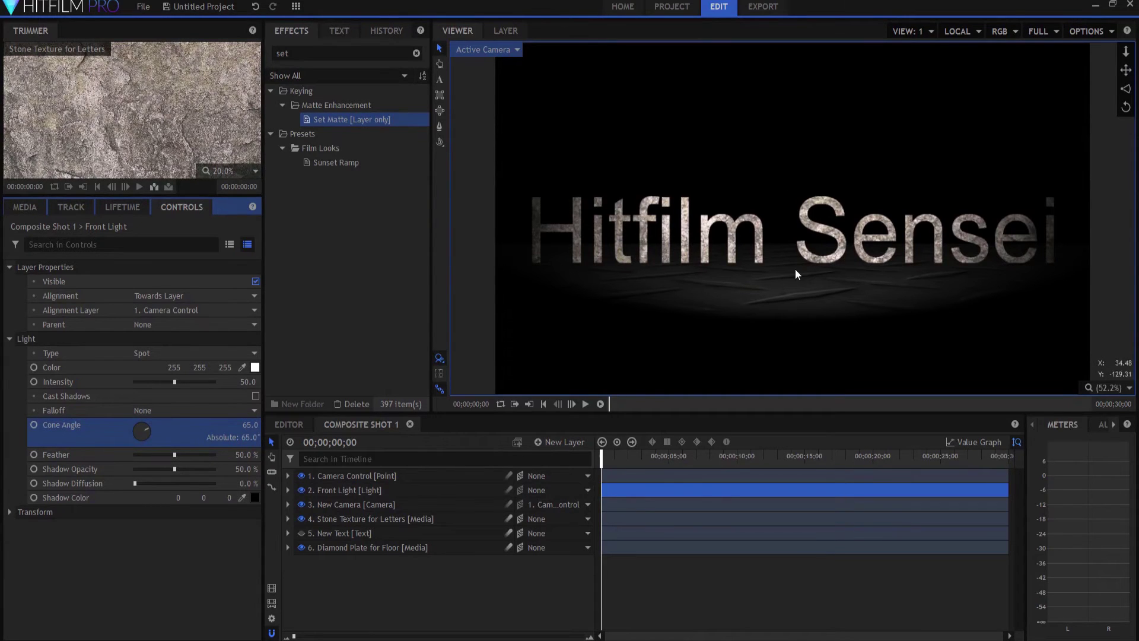
# Duplicate the Front Light and name the copy Back Light.
pyautogui.click(333, 487)
pyautogui.rightClick(333, 488)
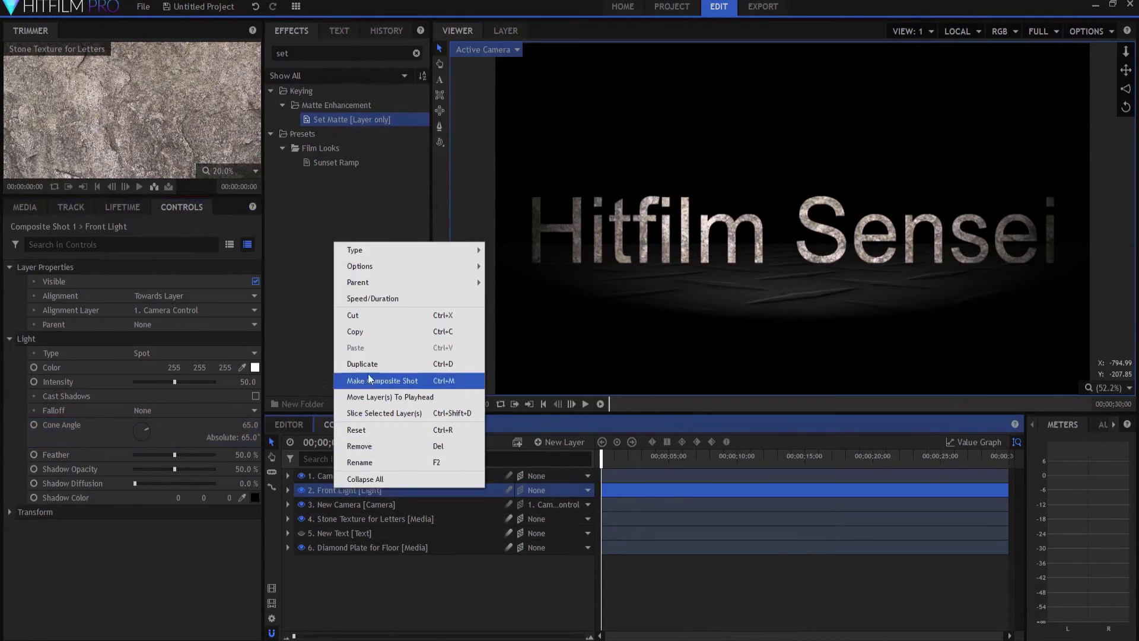
pyautogui.click(368, 366)
pyautogui.doubleClick(334, 504)
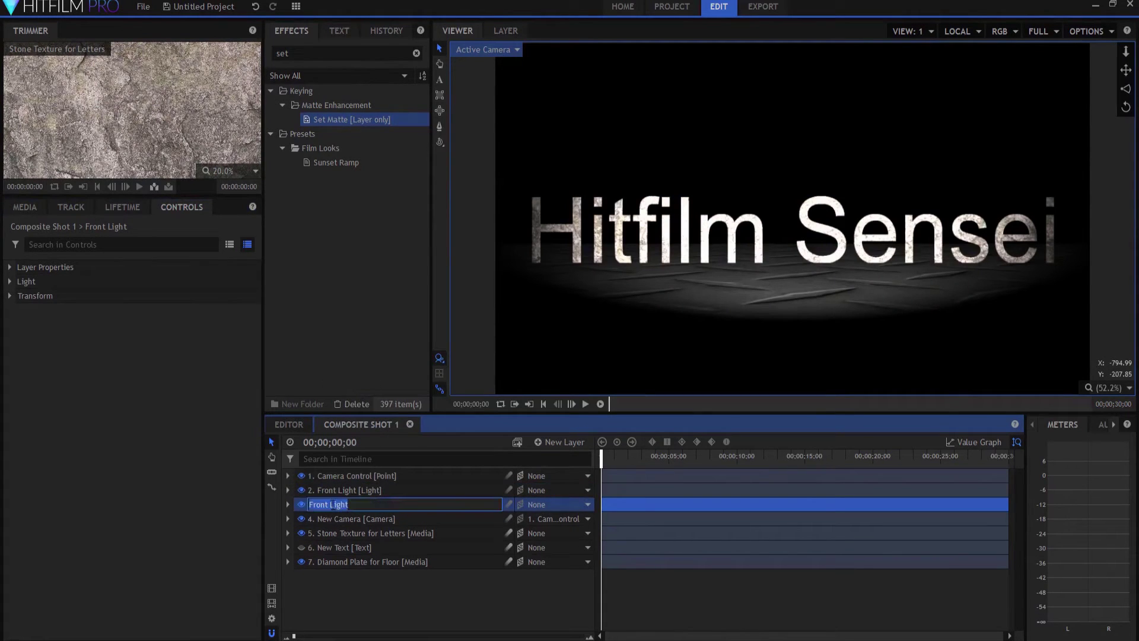
pyautogui.write('Back Light')
pyautogui.press('Return')
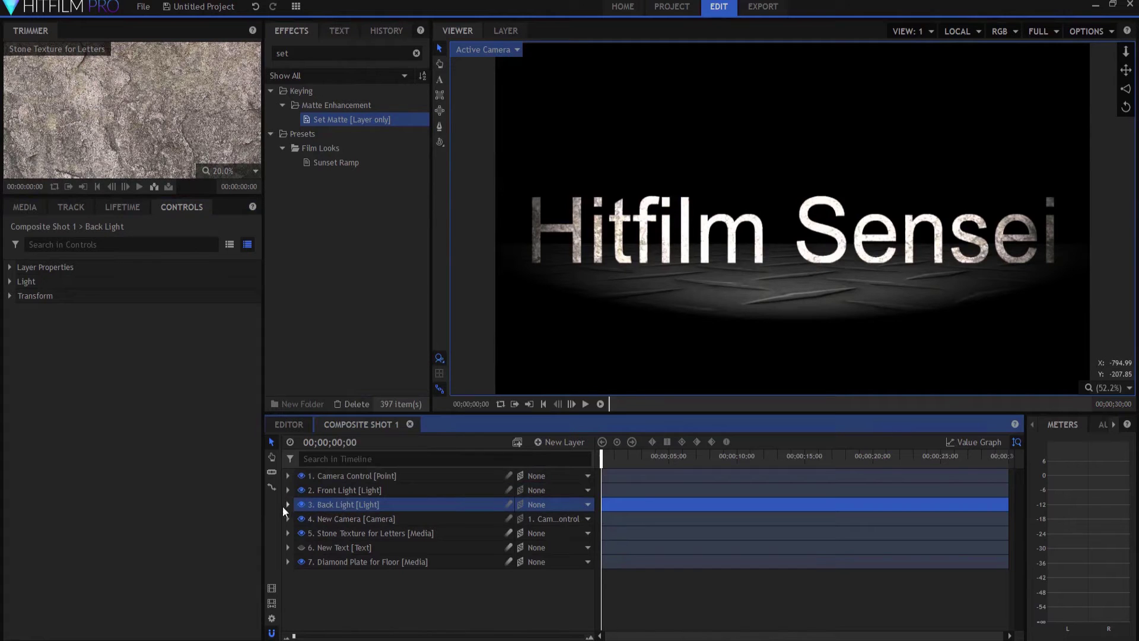
# Set the Back Light's Z position to -1500.
pyautogui.click(288, 504)
pyautogui.click(300, 533)
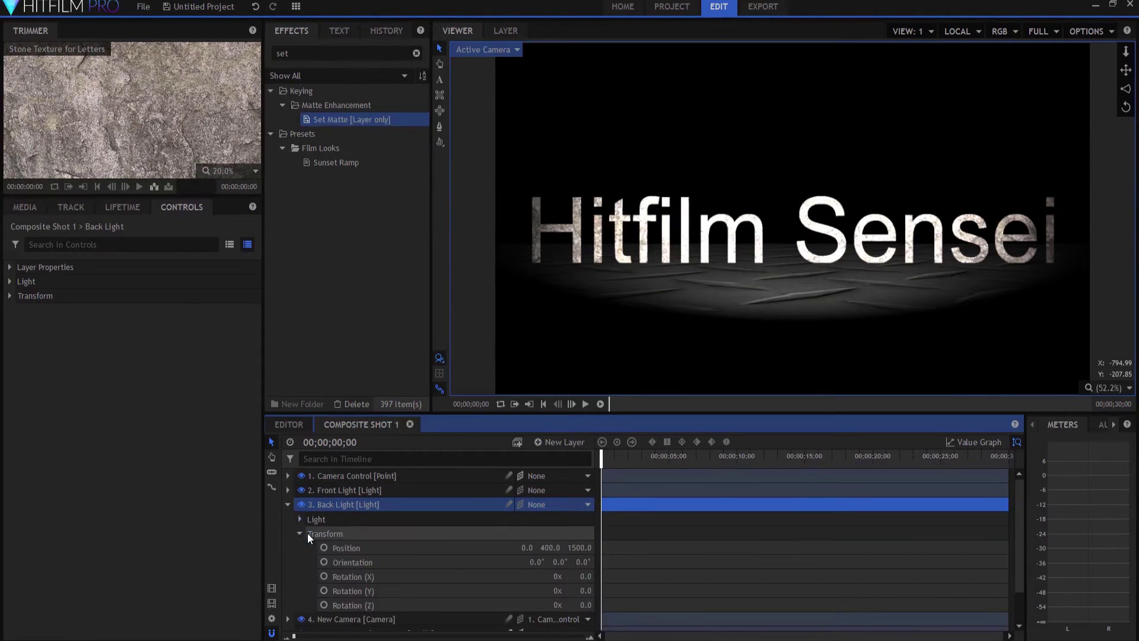
pyautogui.click(579, 547)
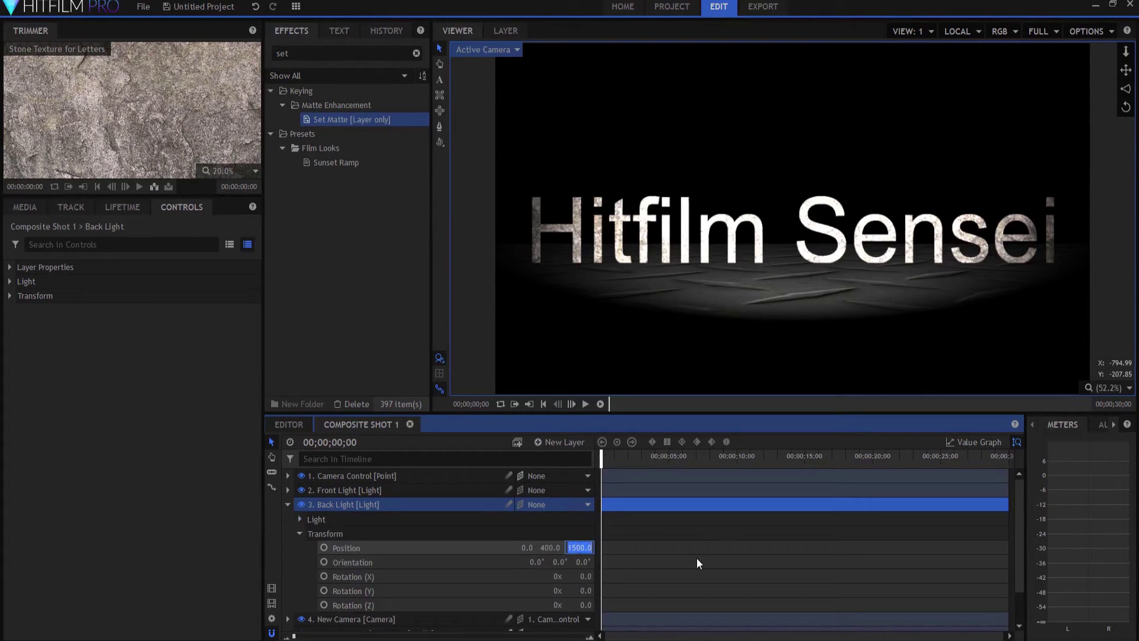
pyautogui.write('-1500')
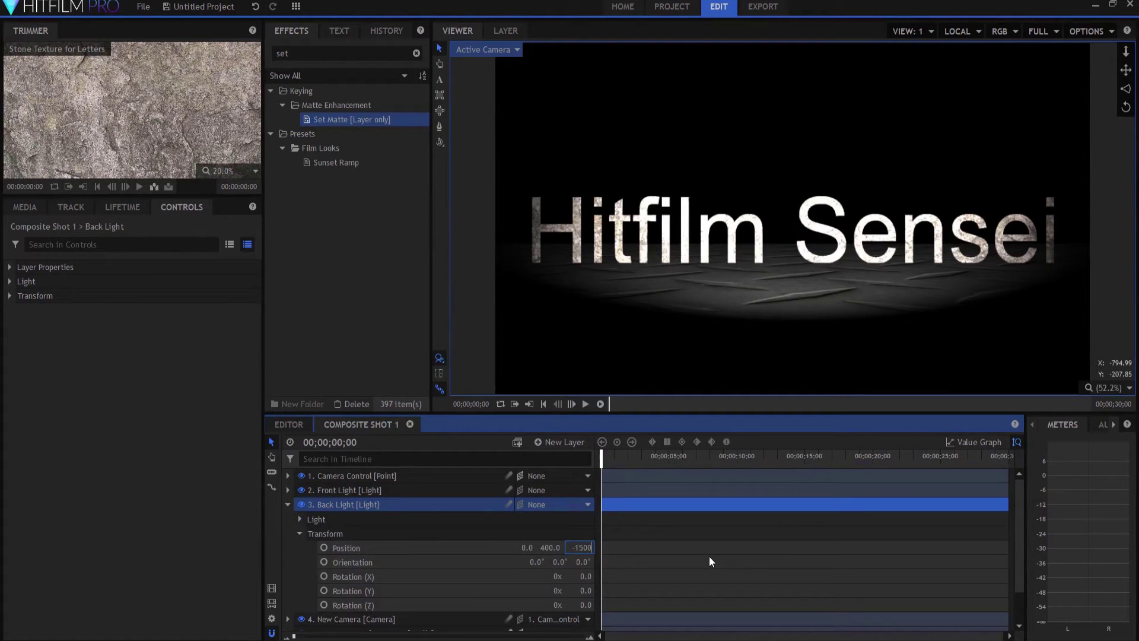
pyautogui.press('Return')
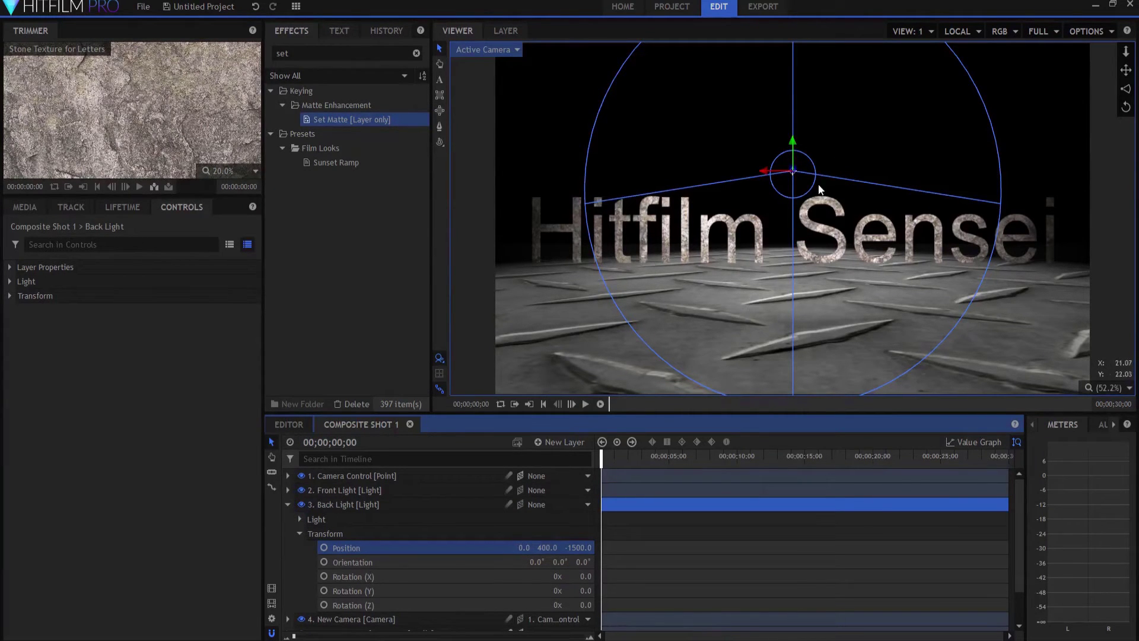
# Set the Back Light's intensity to 40 and enable its shadow casting.
pyautogui.click(299, 534)
pyautogui.click(301, 520)
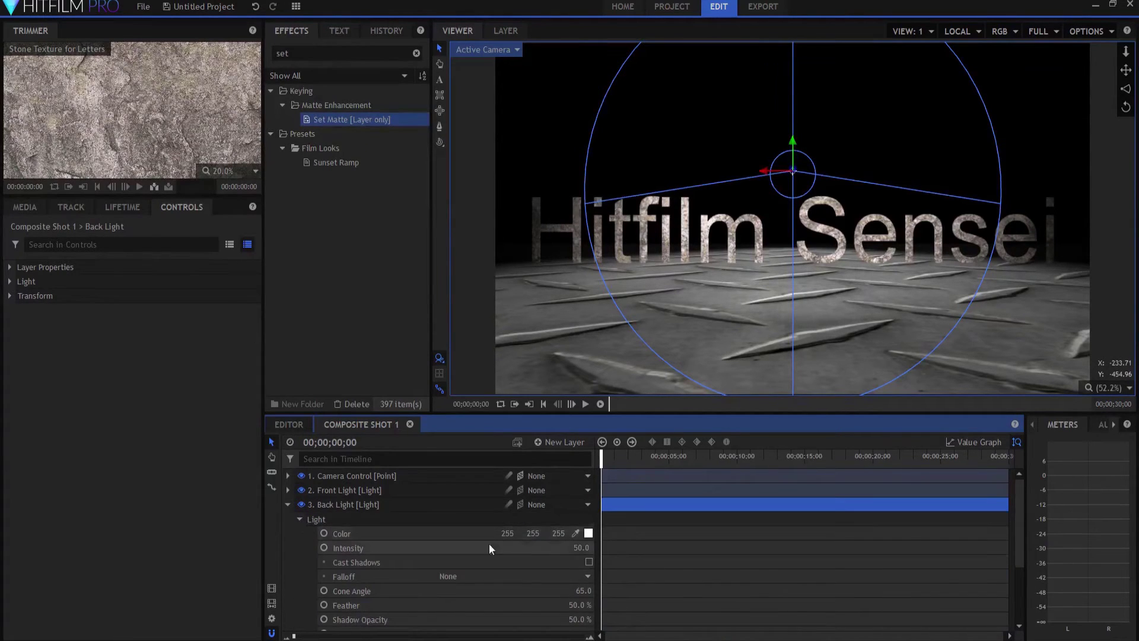
pyautogui.click(573, 550)
pyautogui.write('40')
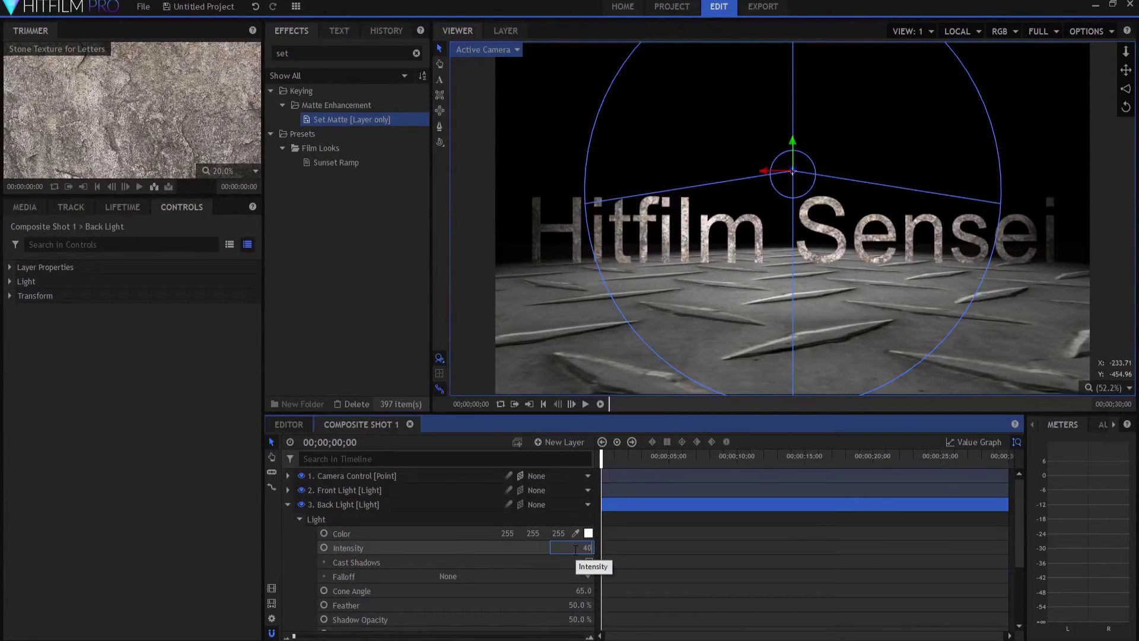
pyautogui.press('Return')
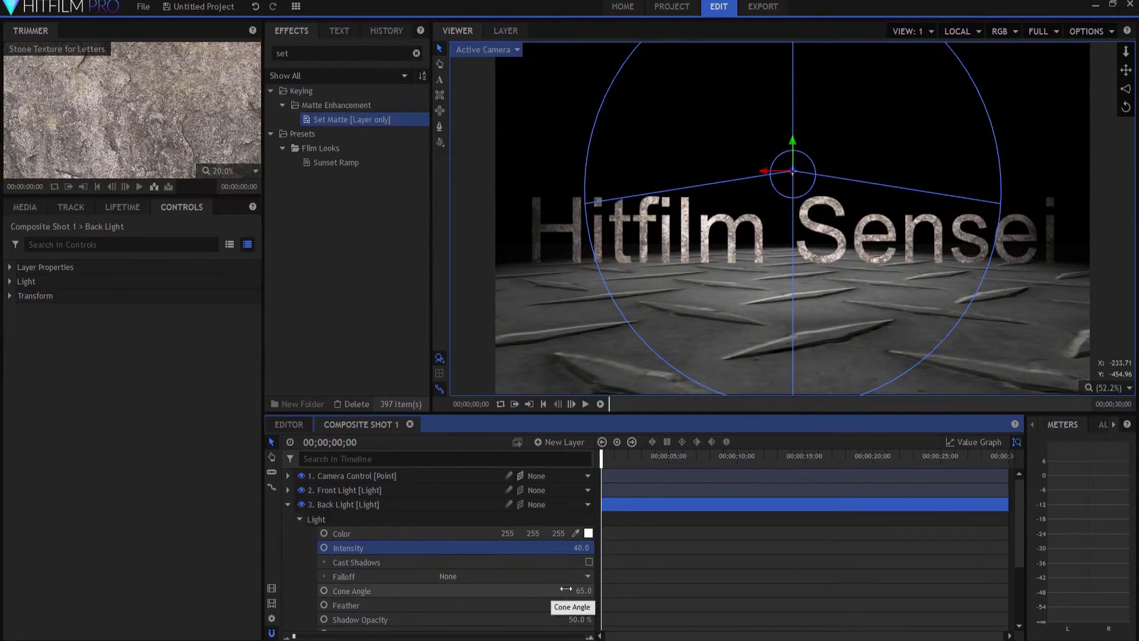
pyautogui.click(589, 561)
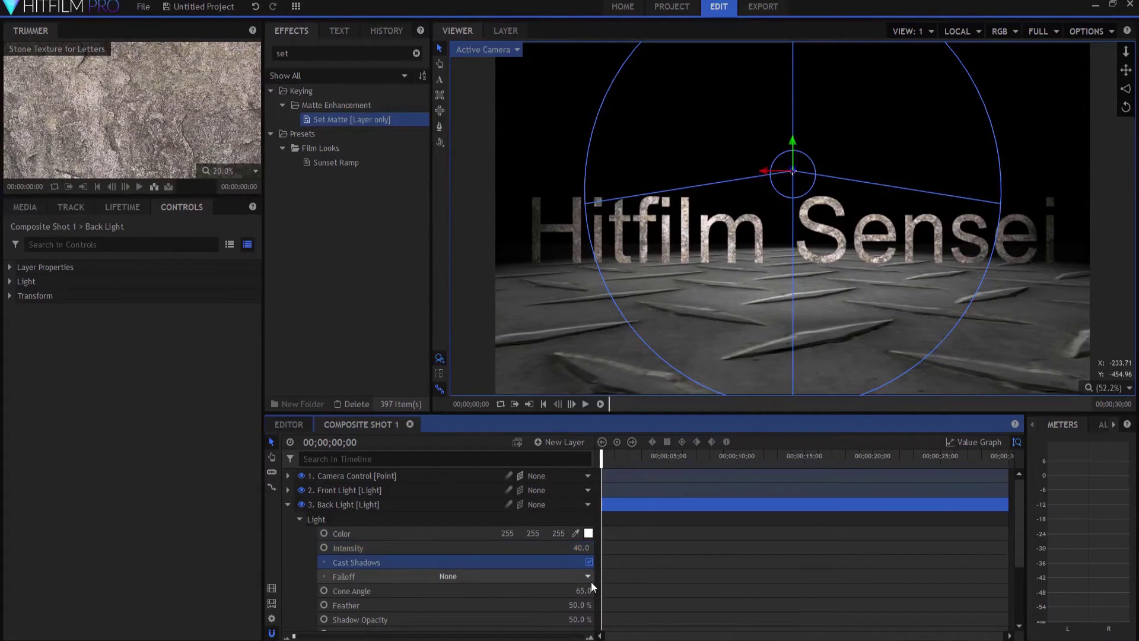
# Tick Casts Shadows and Cast Shadows If Visibility Is Off in the New Text layer's material.
pyautogui.click(287, 504)
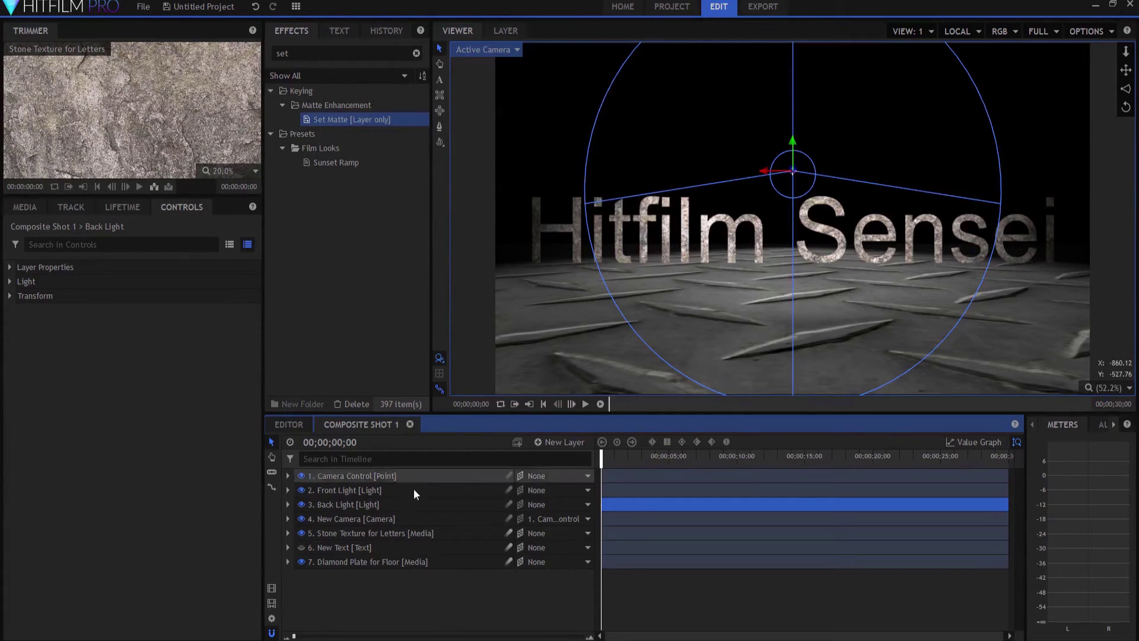
pyautogui.click(287, 548)
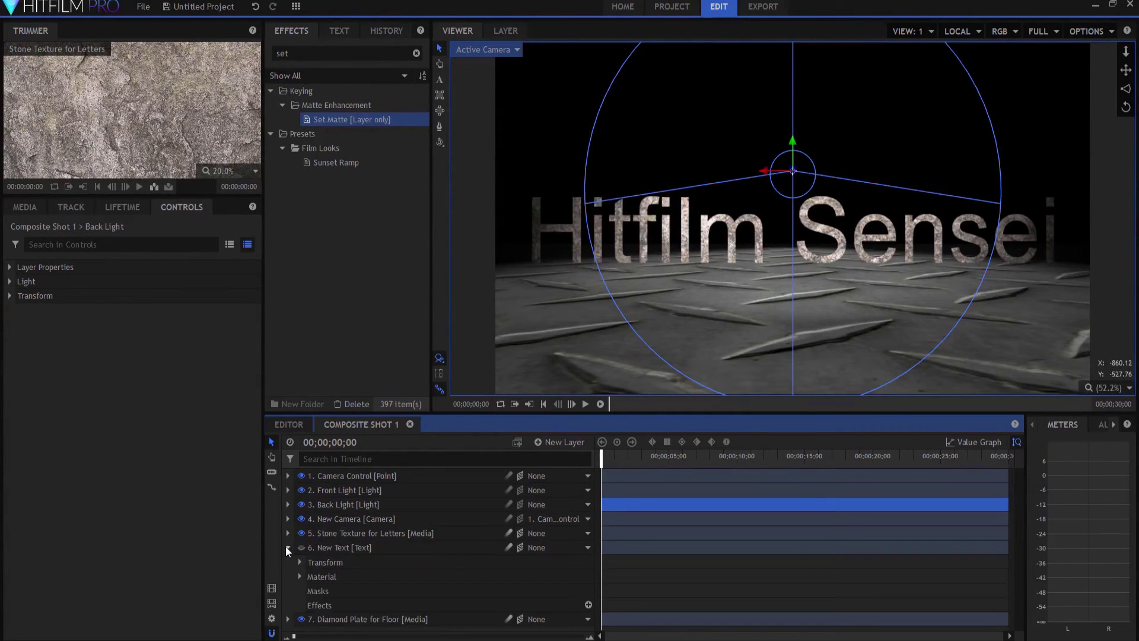
pyautogui.click(300, 575)
pyautogui.scroll(-1, 326, 571)
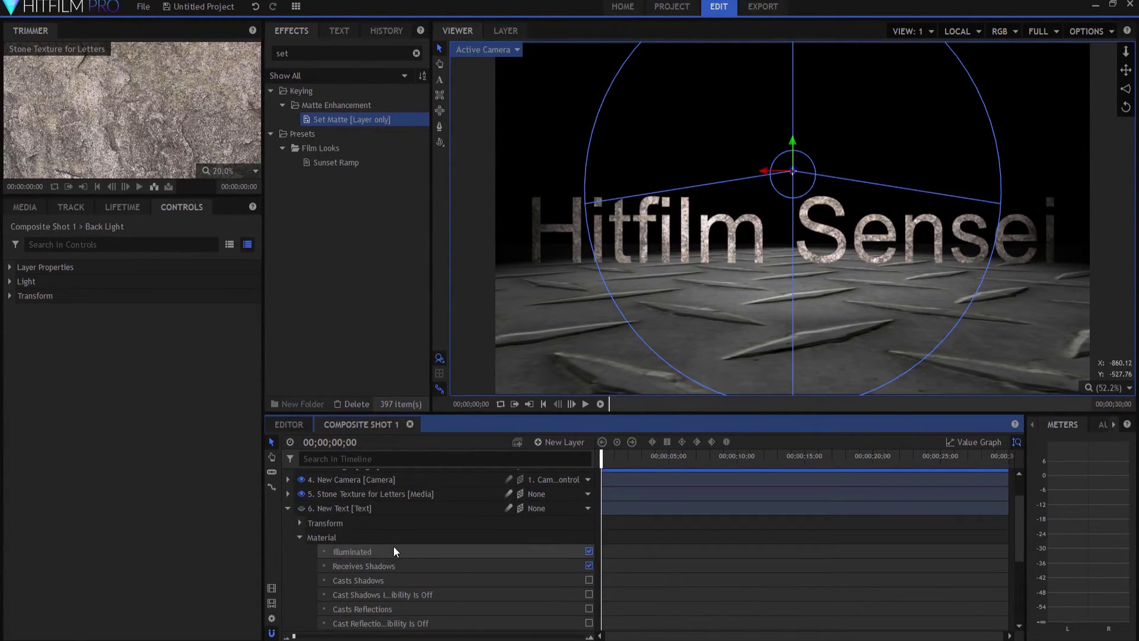
pyautogui.click(588, 580)
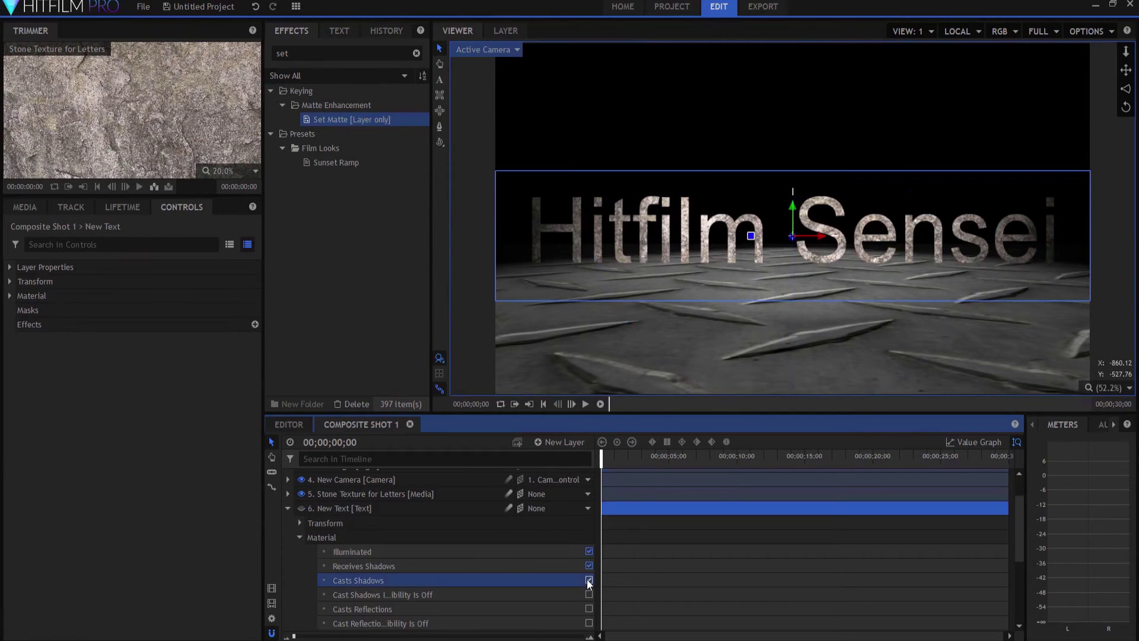
pyautogui.click(589, 594)
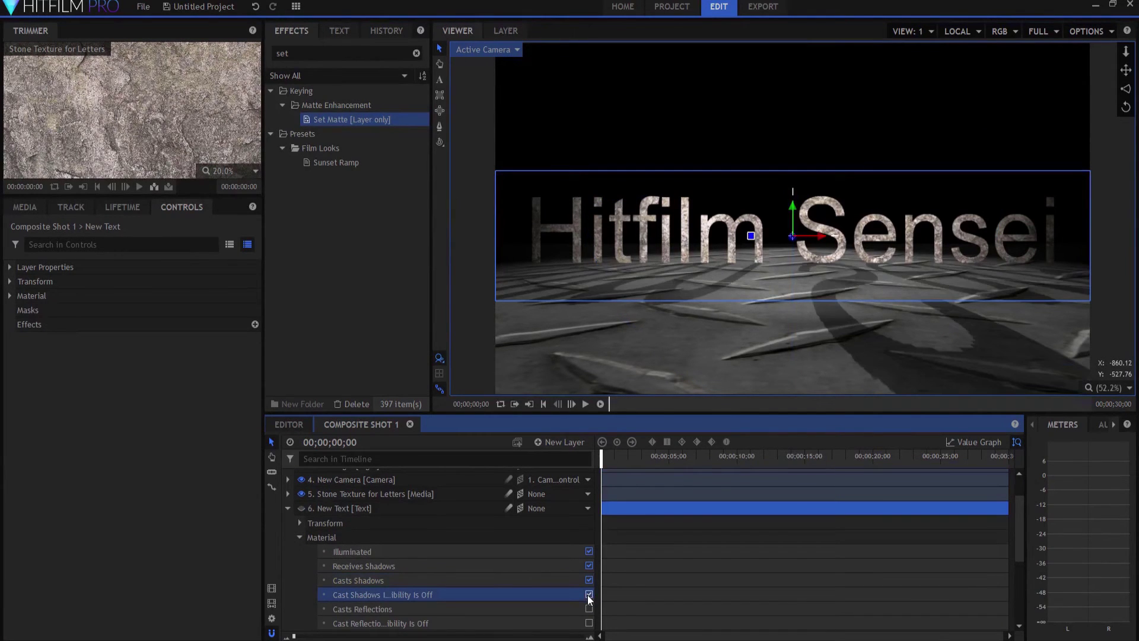
pyautogui.click(288, 509)
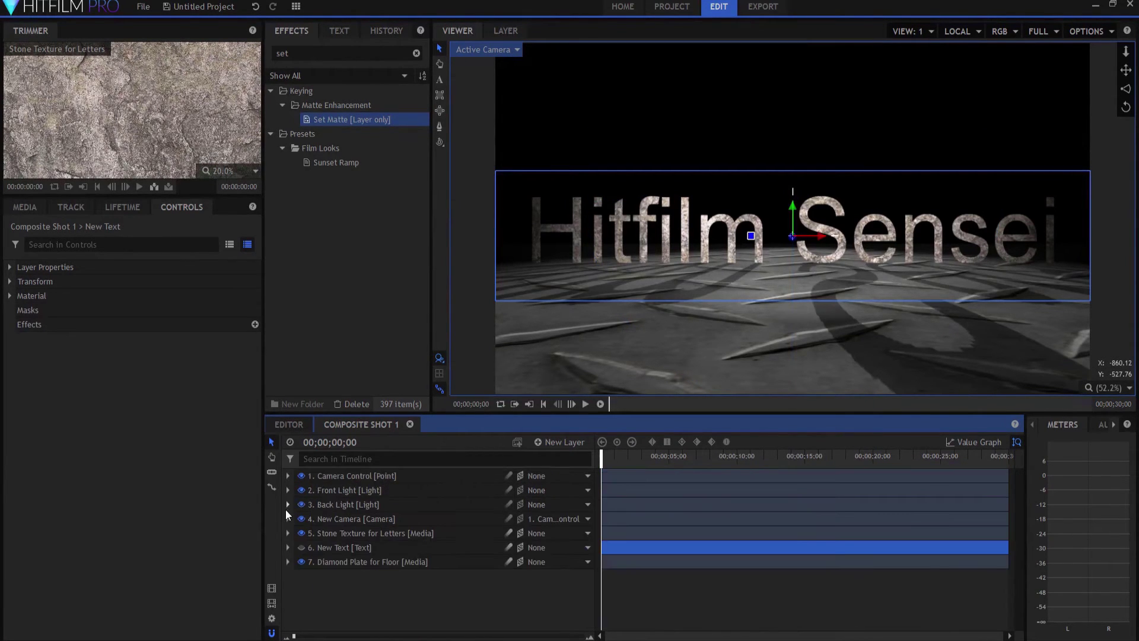
# Scrub Camera Control's Y rotation to preview an orbit, undo it back to 0, then open New Layer.
pyautogui.click(348, 610)
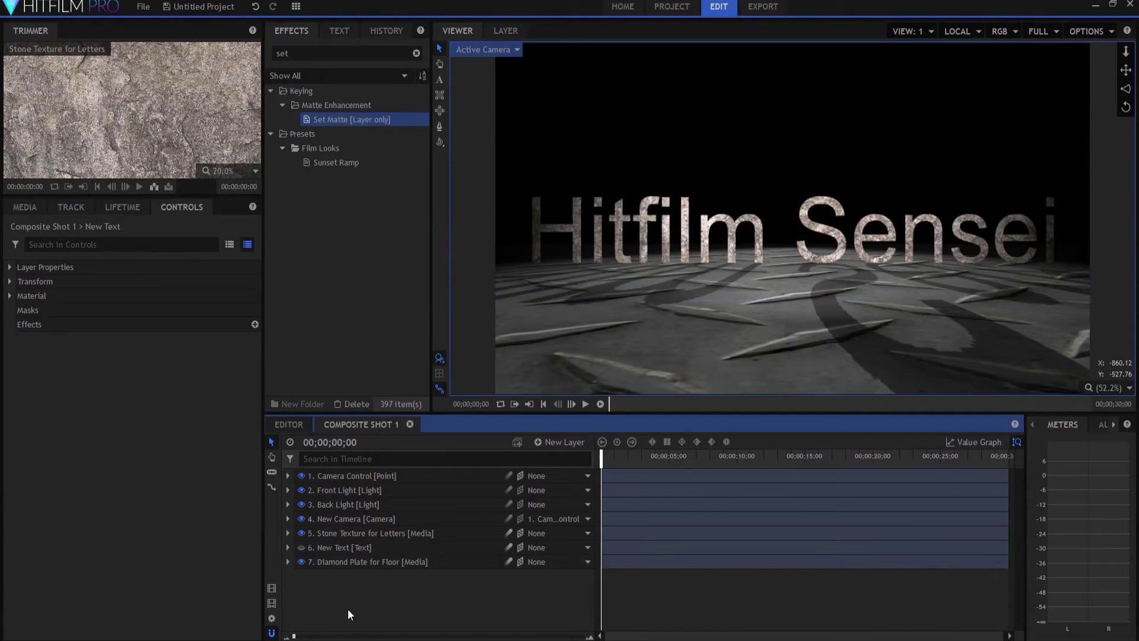
pyautogui.click(287, 476)
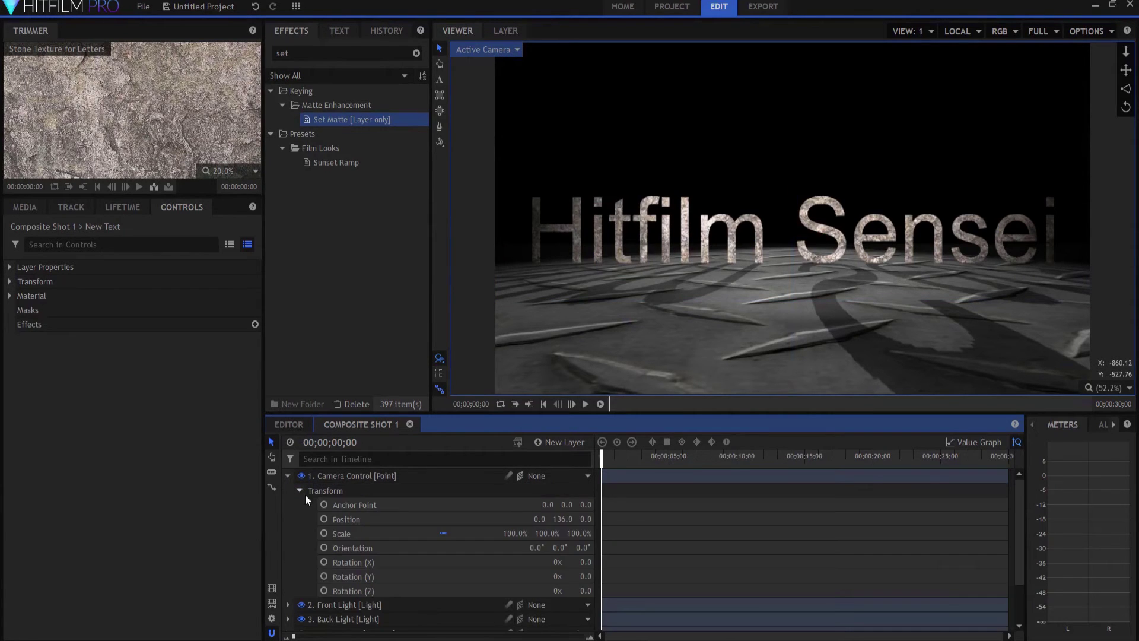
pyautogui.click(586, 566)
pyautogui.press('Return')
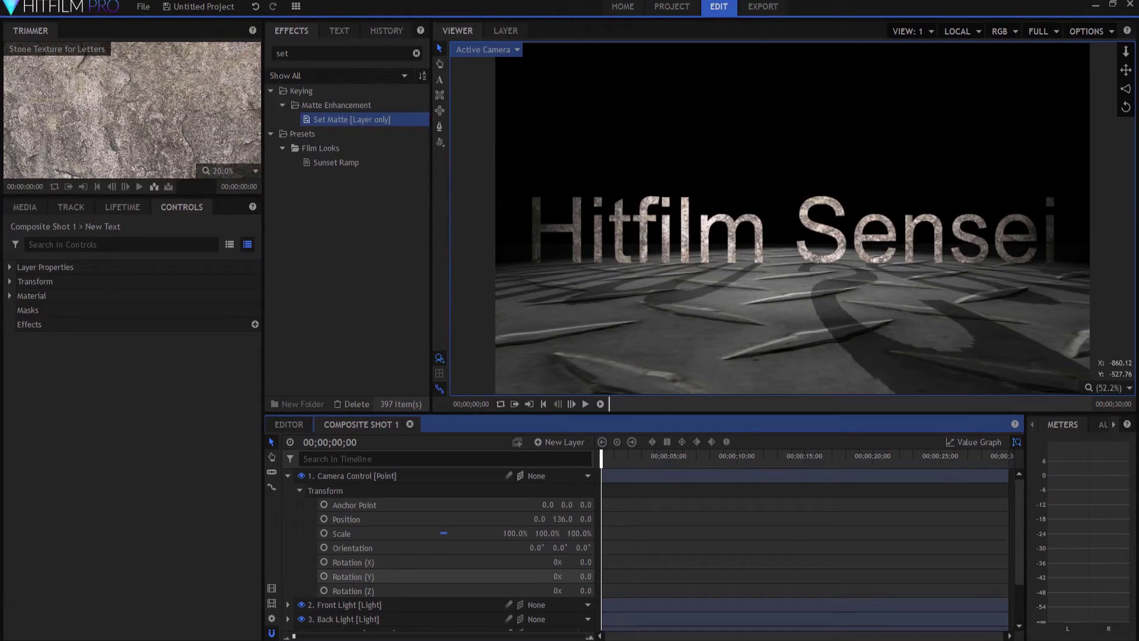
pyautogui.moveTo(584, 577)
pyautogui.mouseDown()
pyautogui.moveTo(605, 576)
pyautogui.moveTo(574, 576)
pyautogui.mouseUp()
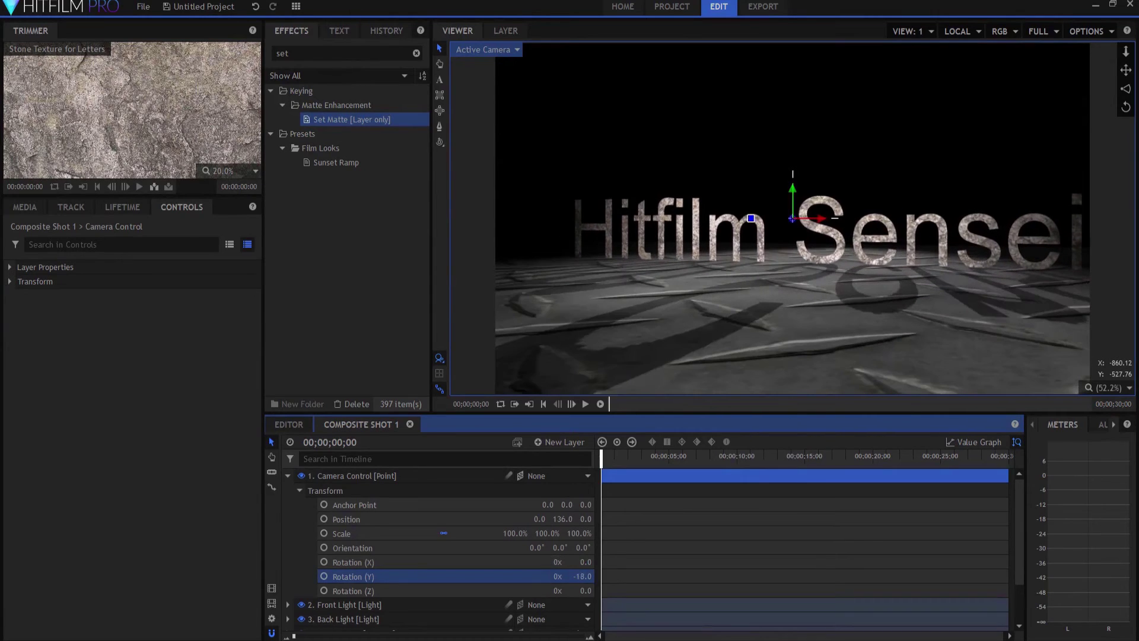
pyautogui.hotkey('ctrl', 'z')
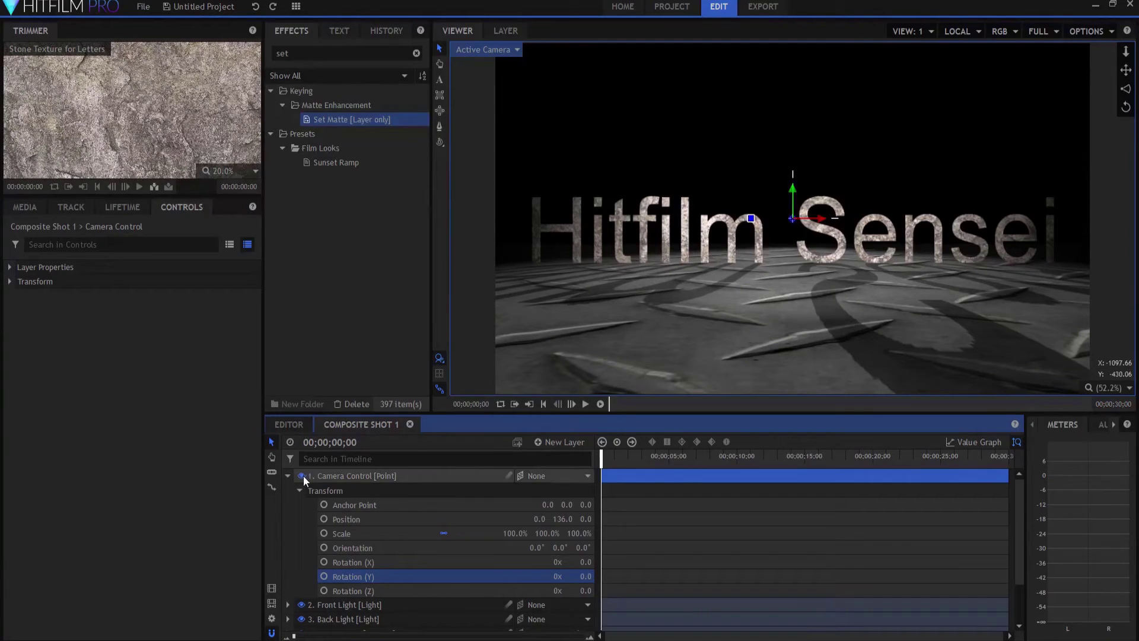
pyautogui.click(287, 475)
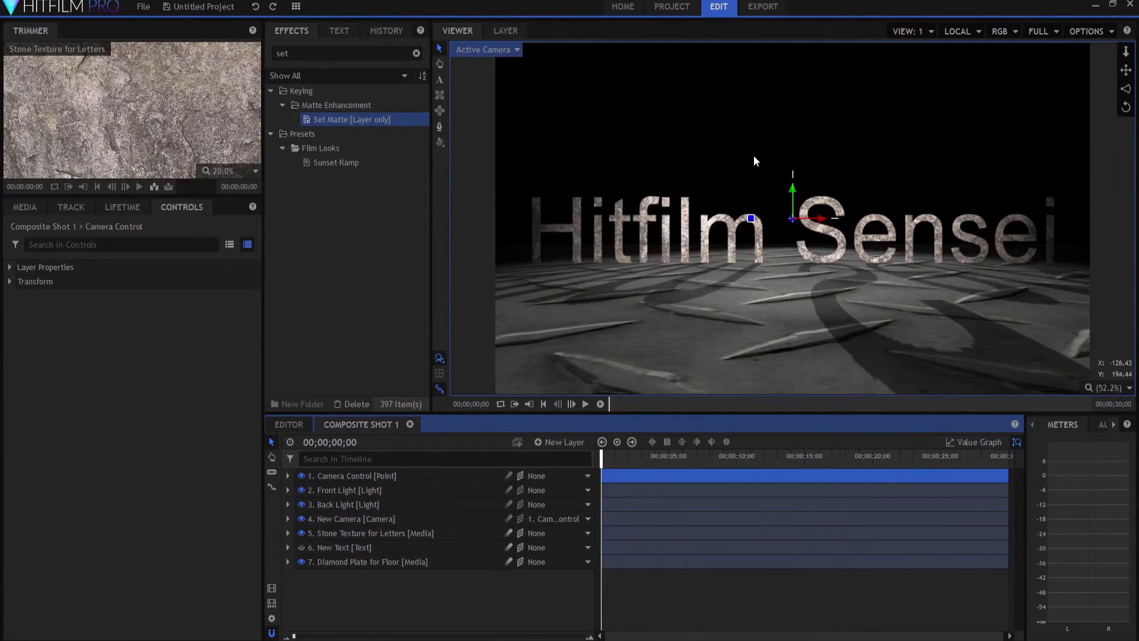
pyautogui.click(558, 440)
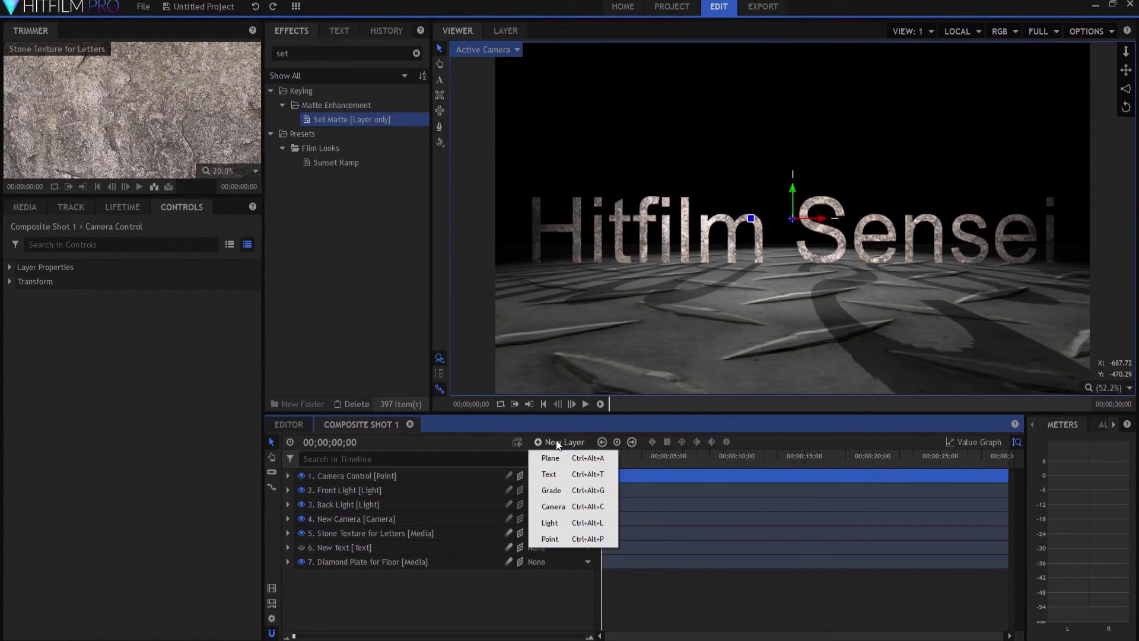
# Add a new plane layer named Flares.
pyautogui.click(551, 460)
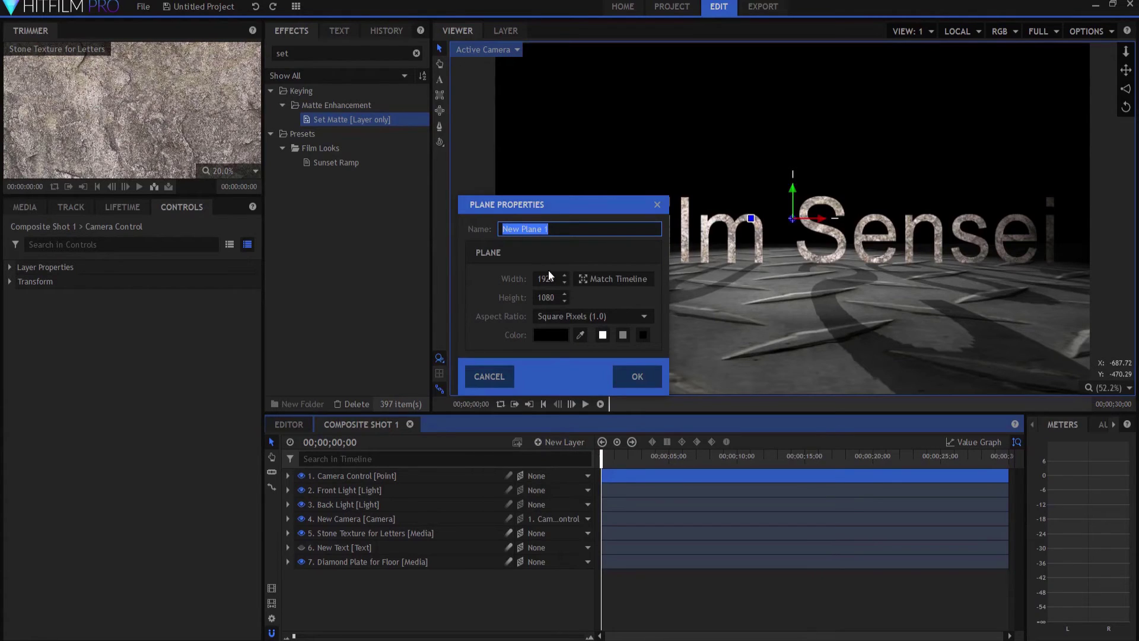
pyautogui.write('Flares')
pyautogui.click(638, 378)
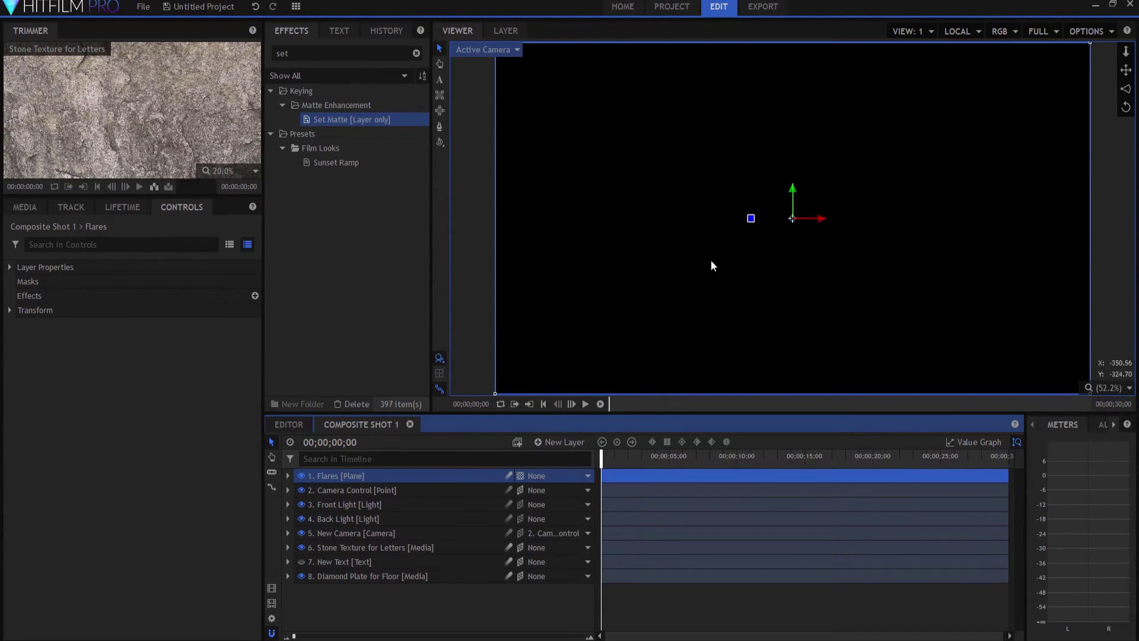
# Set the Flares layer's blend mode to Add, then search the effects for 'flares'.
pyautogui.rightClick(334, 476)
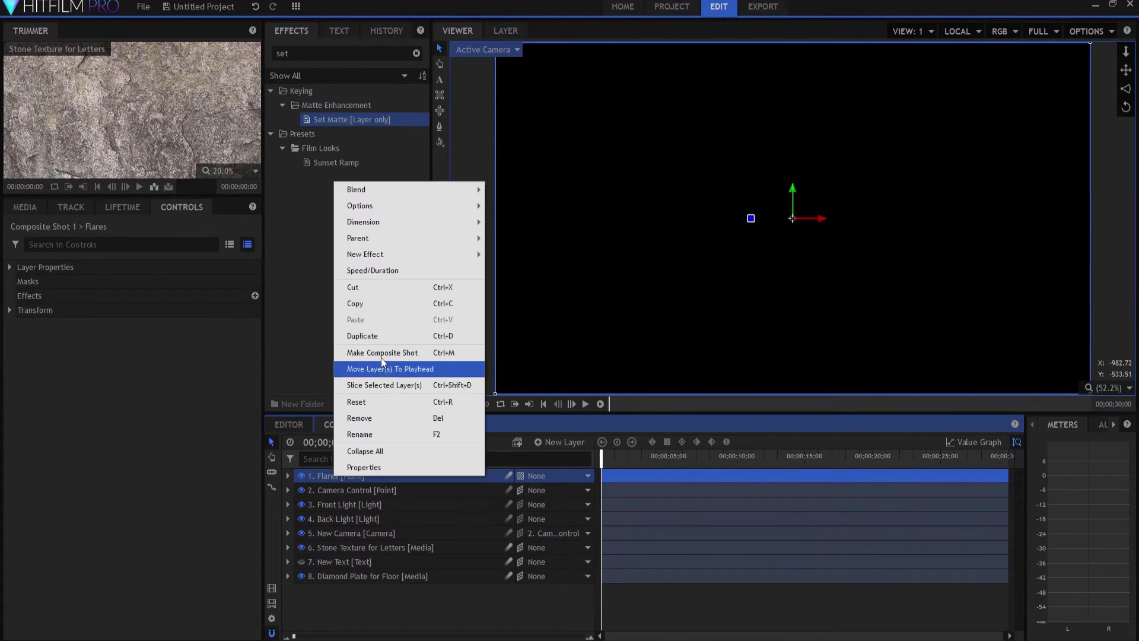
pyautogui.moveTo(387, 190)
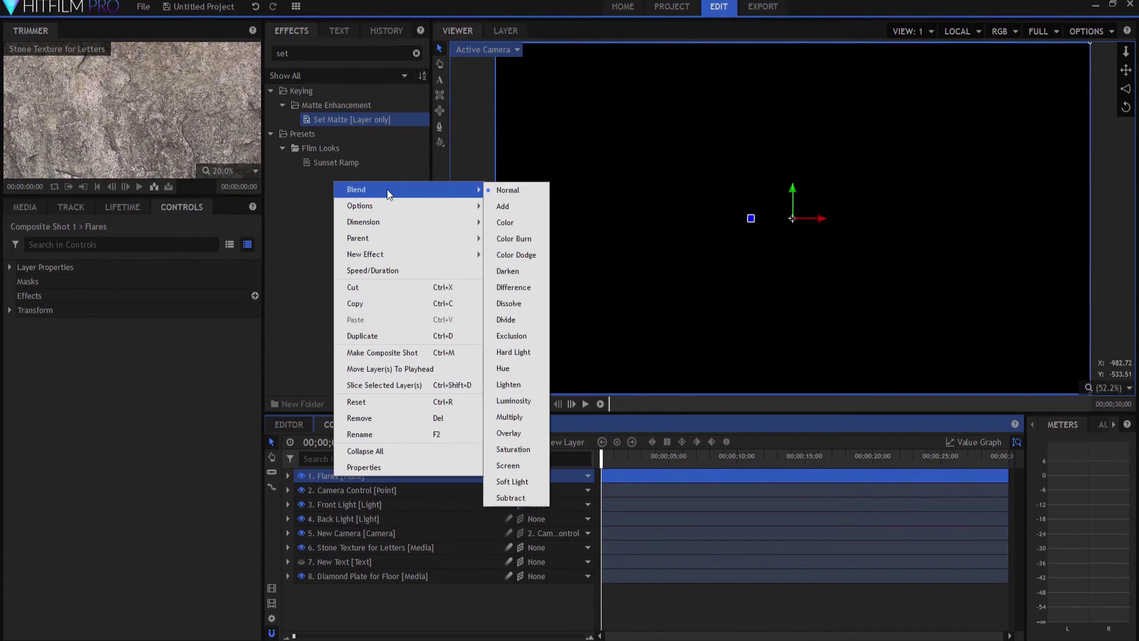
pyautogui.rightClick(325, 477)
pyautogui.moveTo(426, 190)
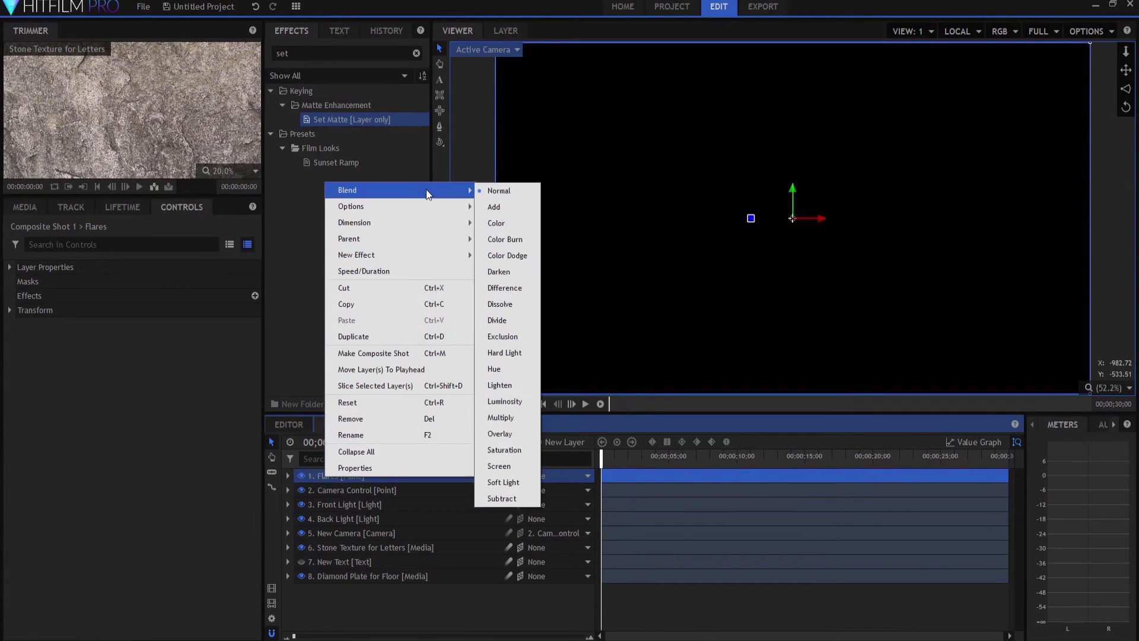
pyautogui.click(494, 205)
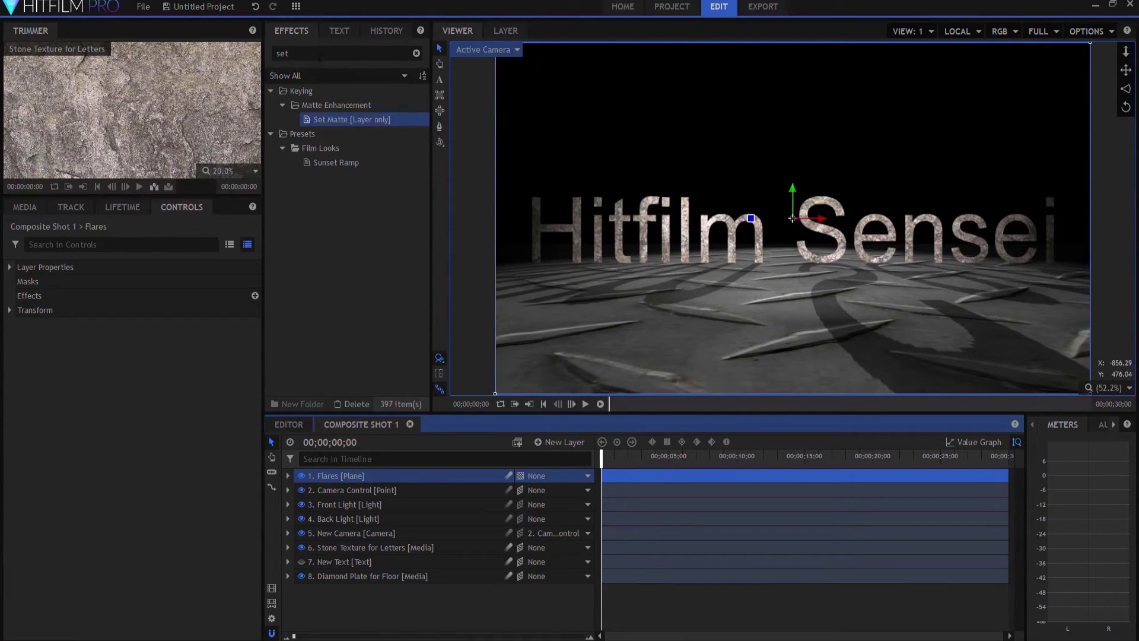
pyautogui.click(344, 53)
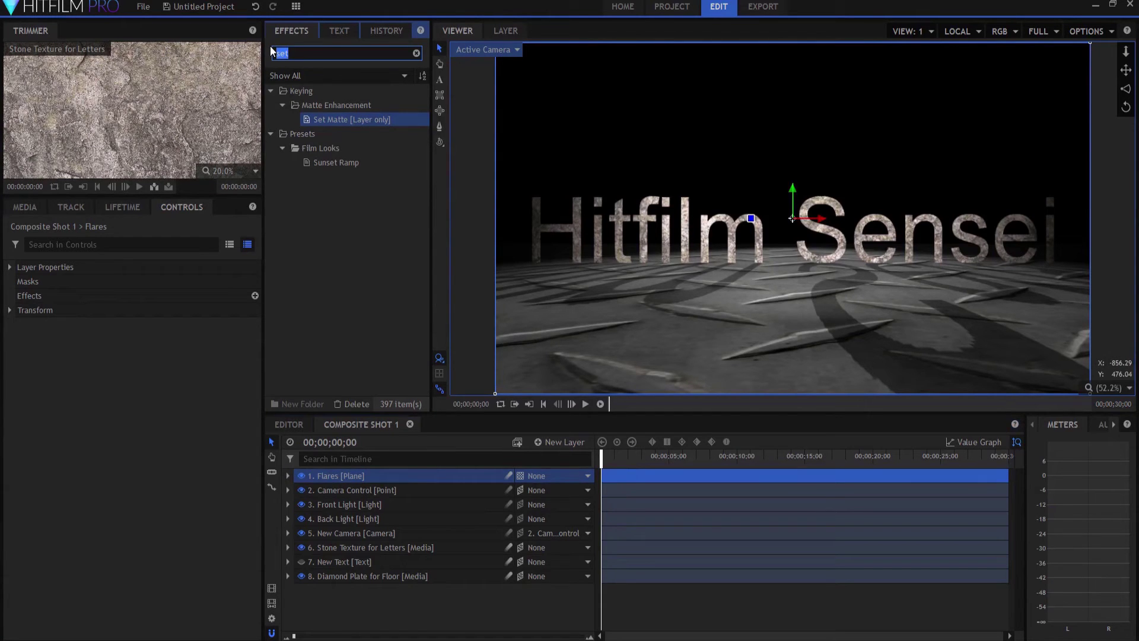
pyautogui.write('f')
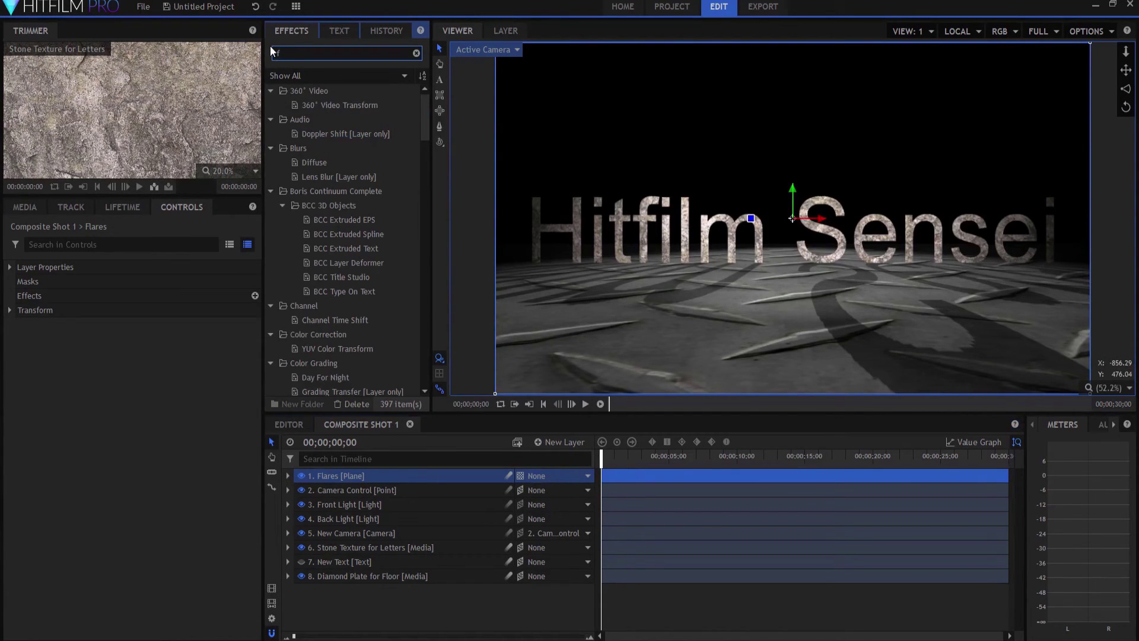
pyautogui.write('lares')
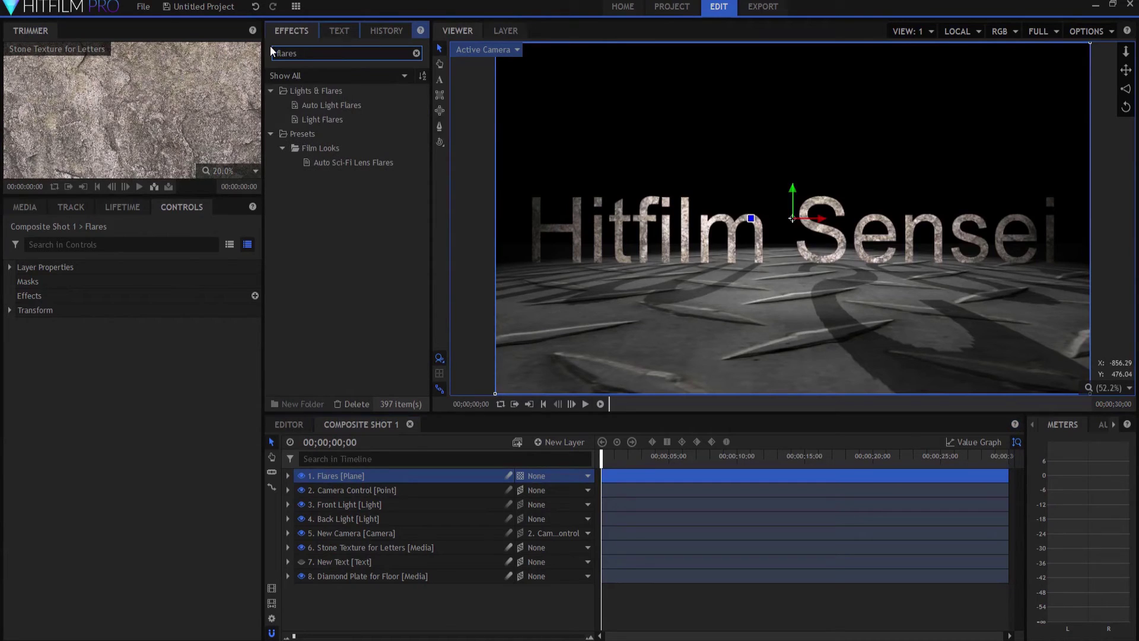
# Apply Light Flares to the Flares layer and duplicate the effect.
pyautogui.moveTo(325, 120); pyautogui.dragTo(356, 475)
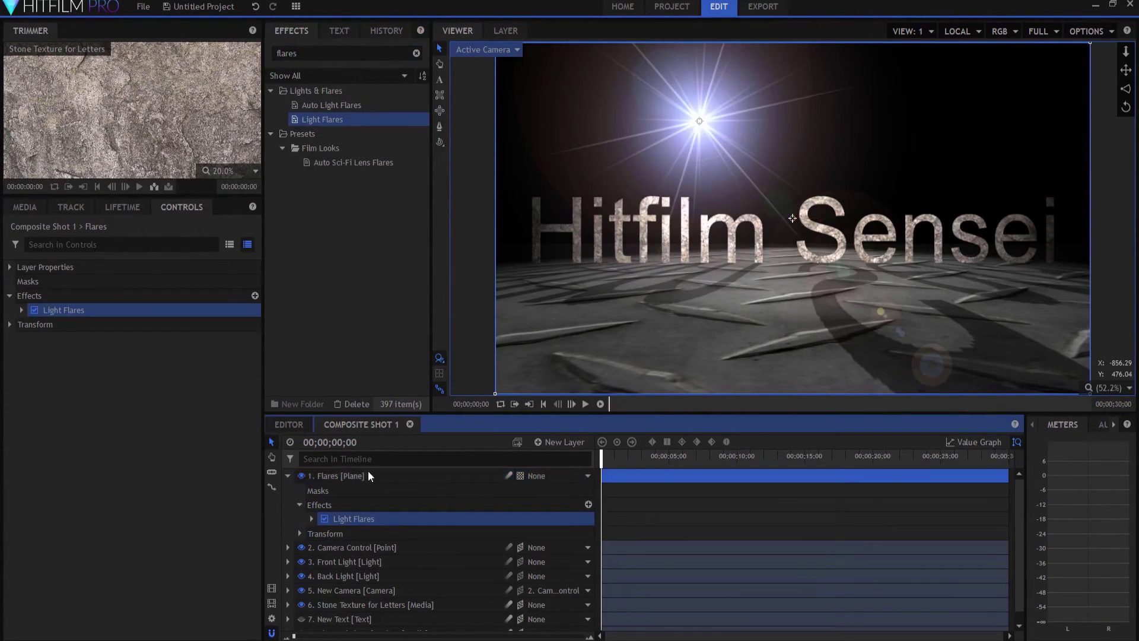
pyautogui.rightClick(345, 519)
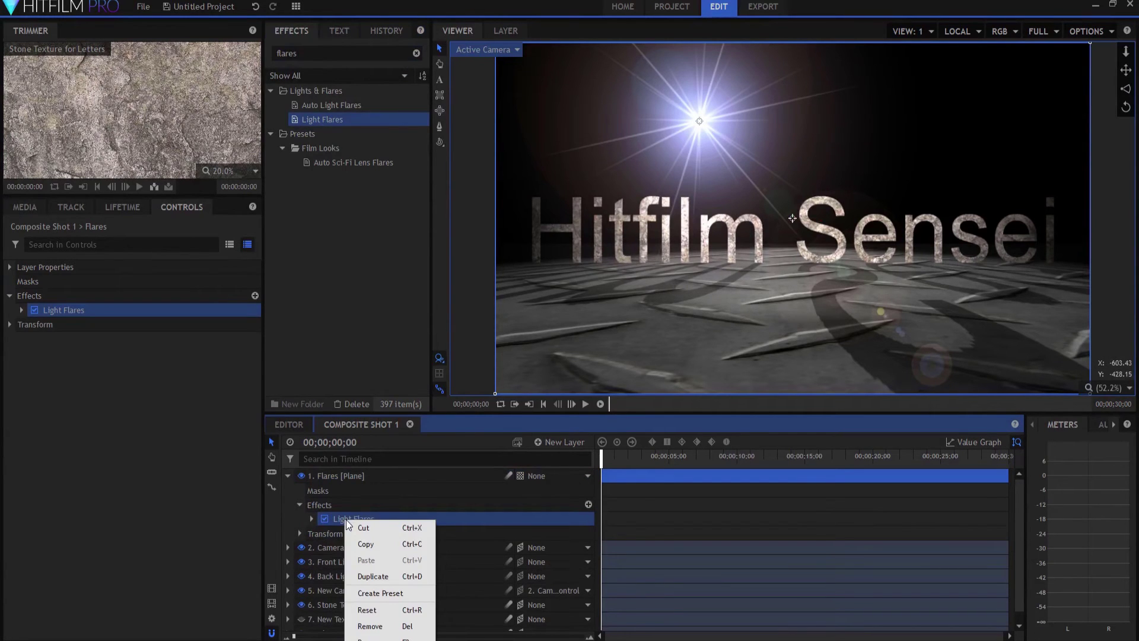
pyautogui.click(365, 576)
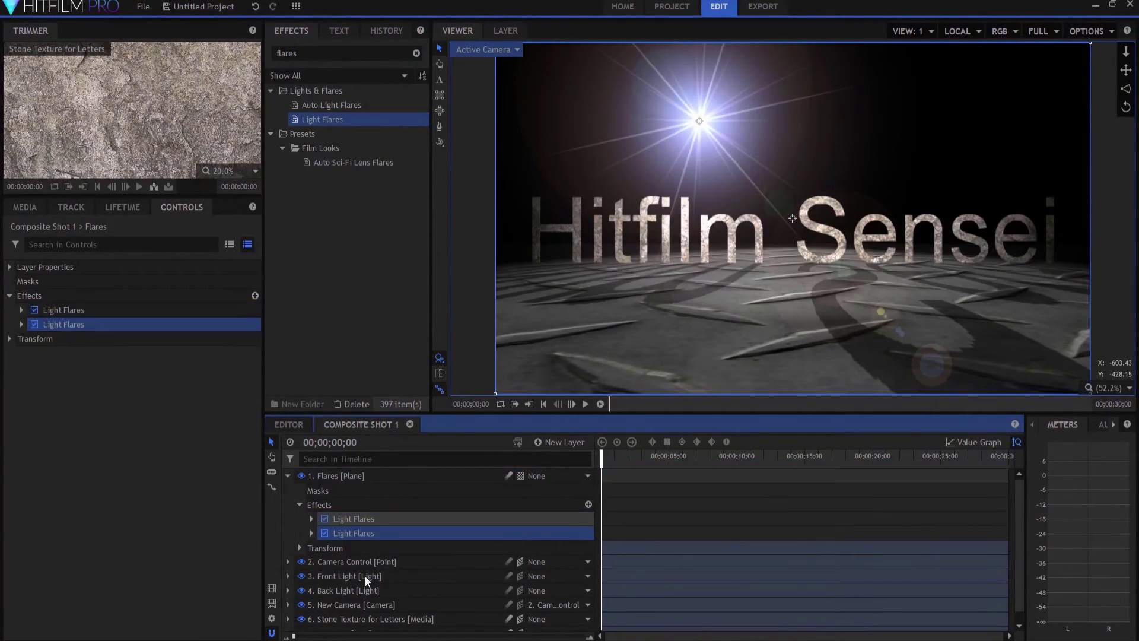
# Set the second flare's Hotspot Center X to 0, placing it at 0, 300.
pyautogui.click(312, 534)
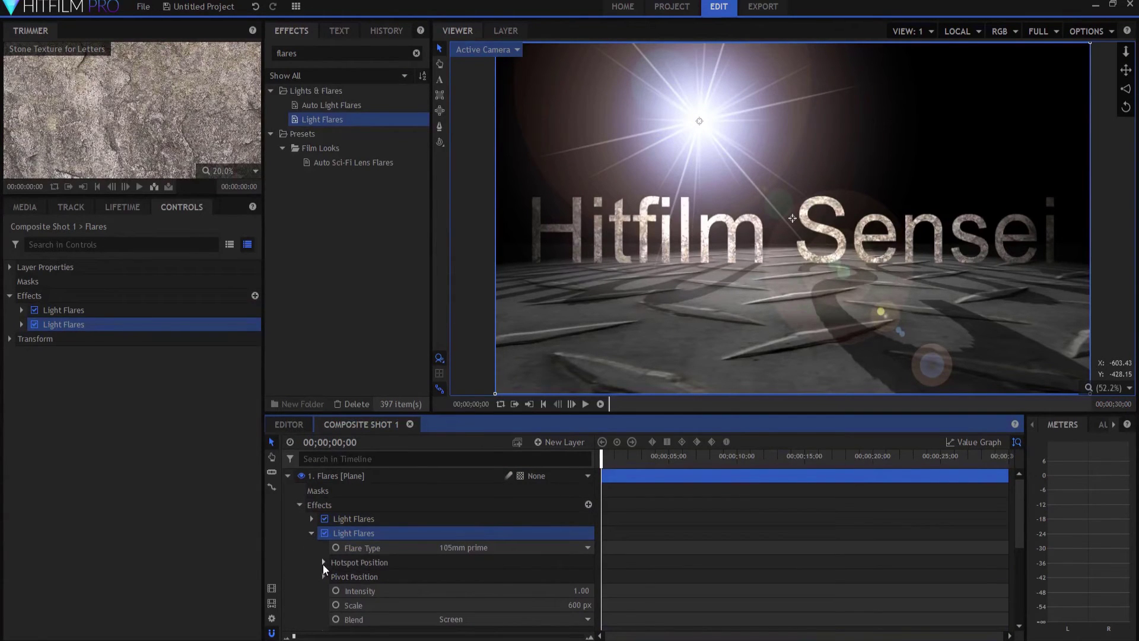
pyautogui.click(323, 562)
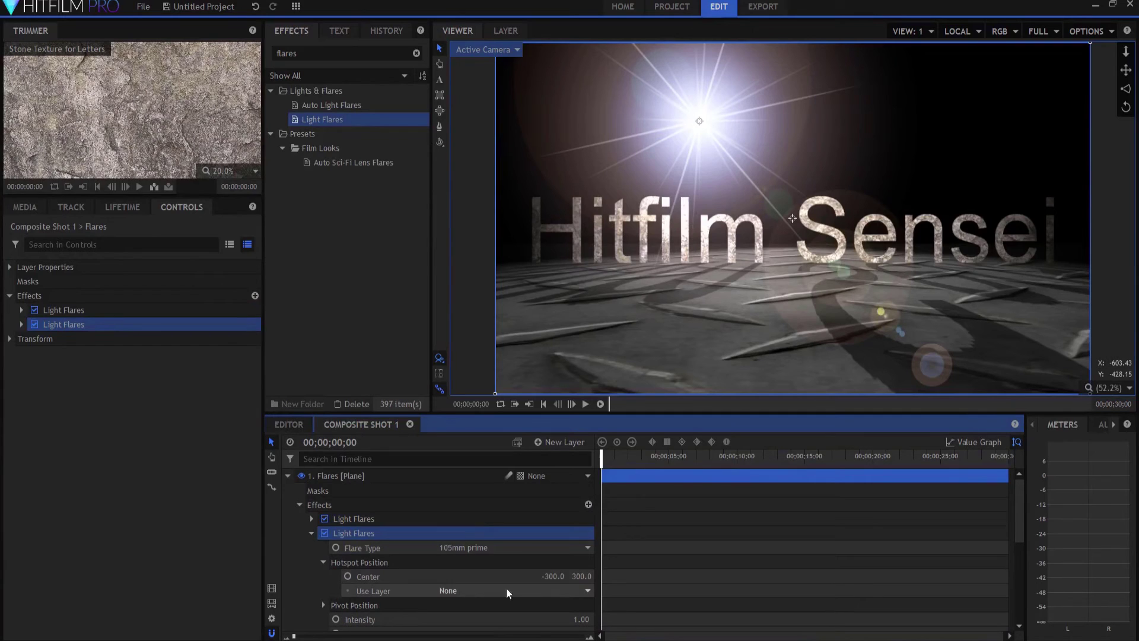
pyautogui.click(553, 576)
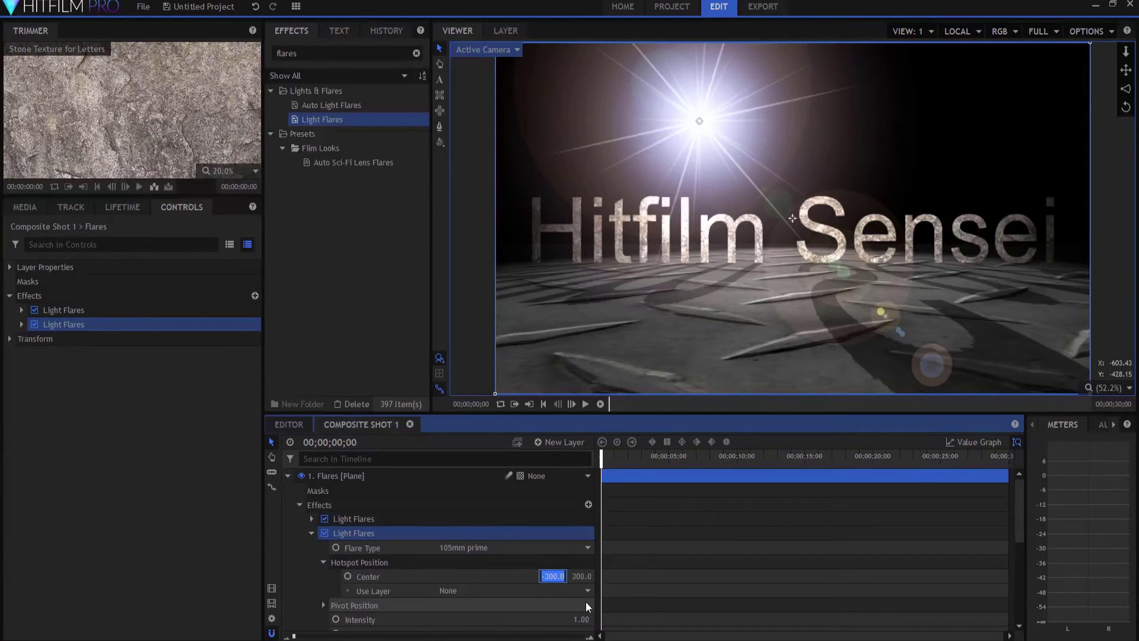
pyautogui.write('0')
pyautogui.press('Return')
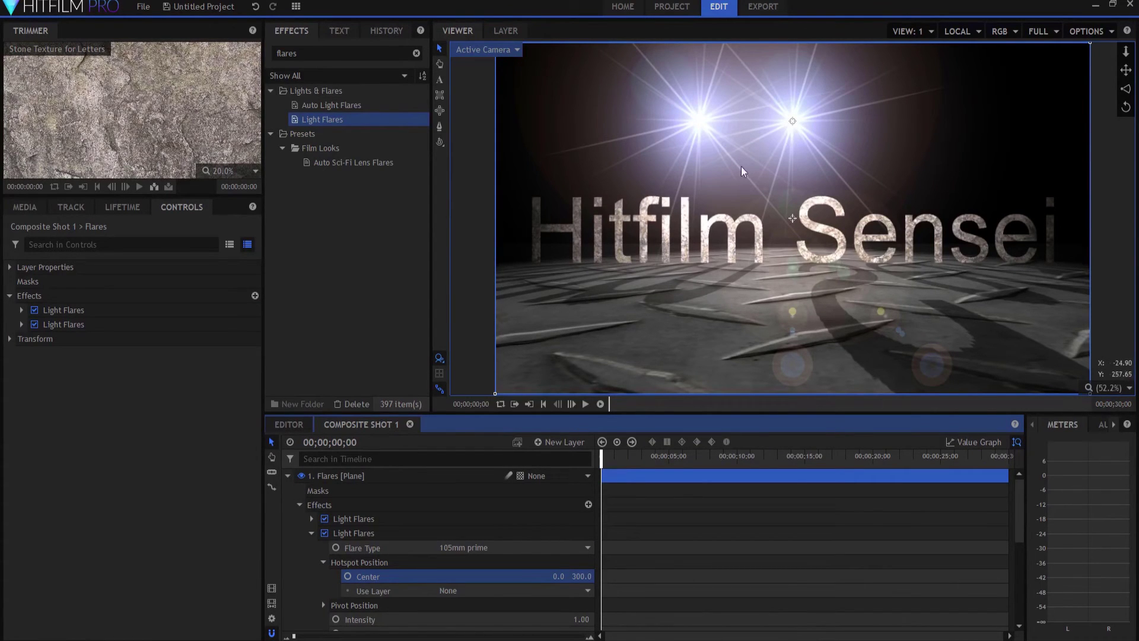
pyautogui.click(310, 533)
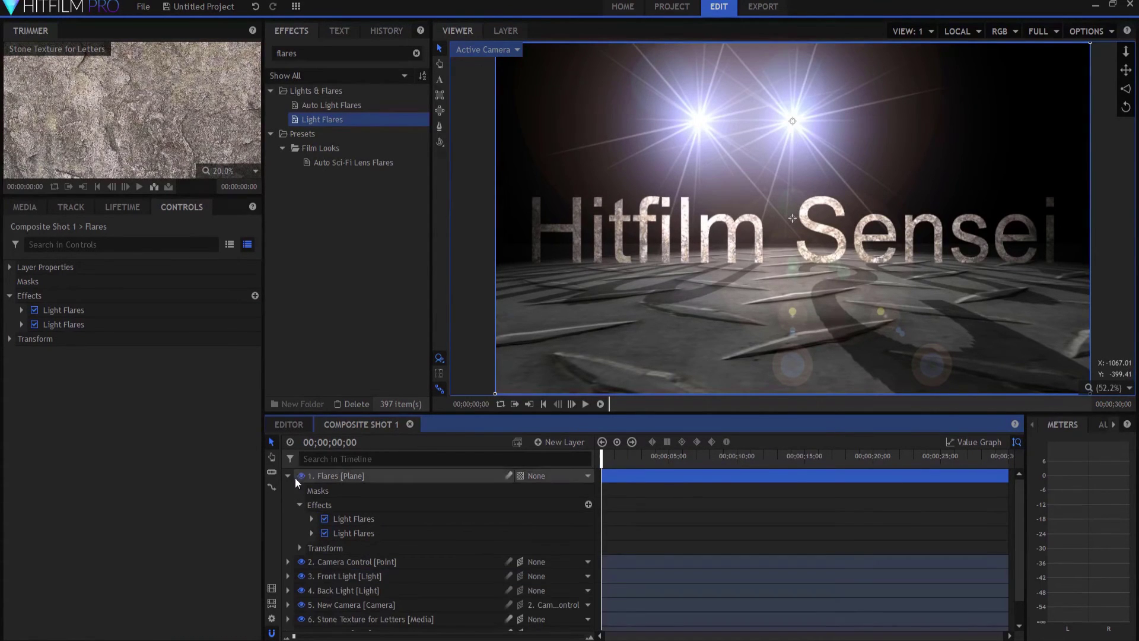
# Apply 360° Video Viewer to Flares and move the layer below Camera Control.
pyautogui.click(325, 50)
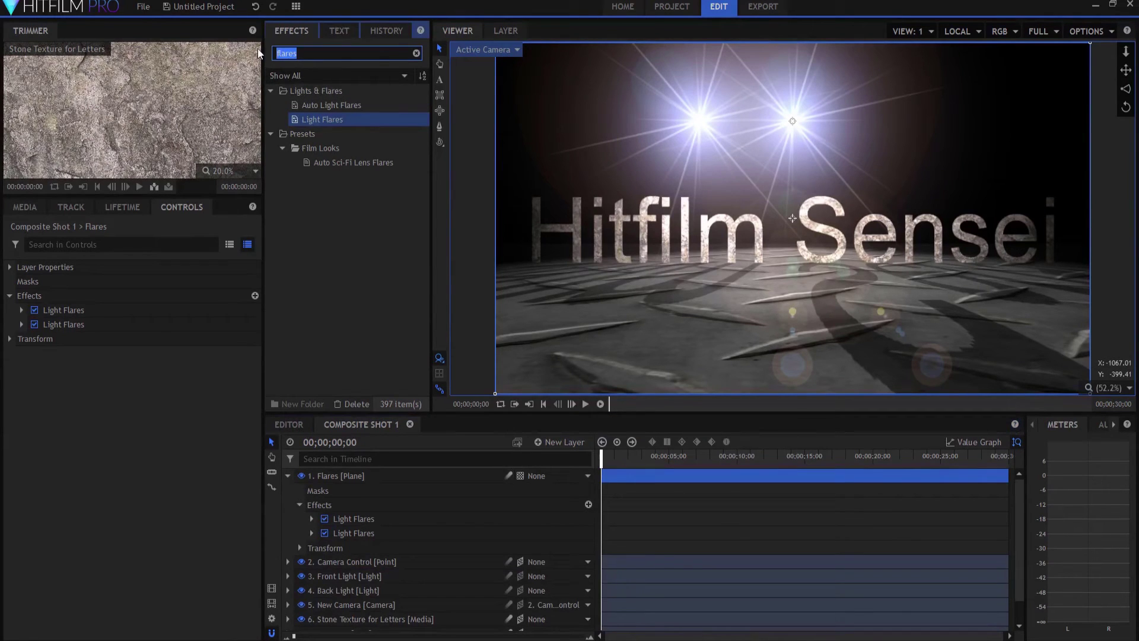
pyautogui.write('360')
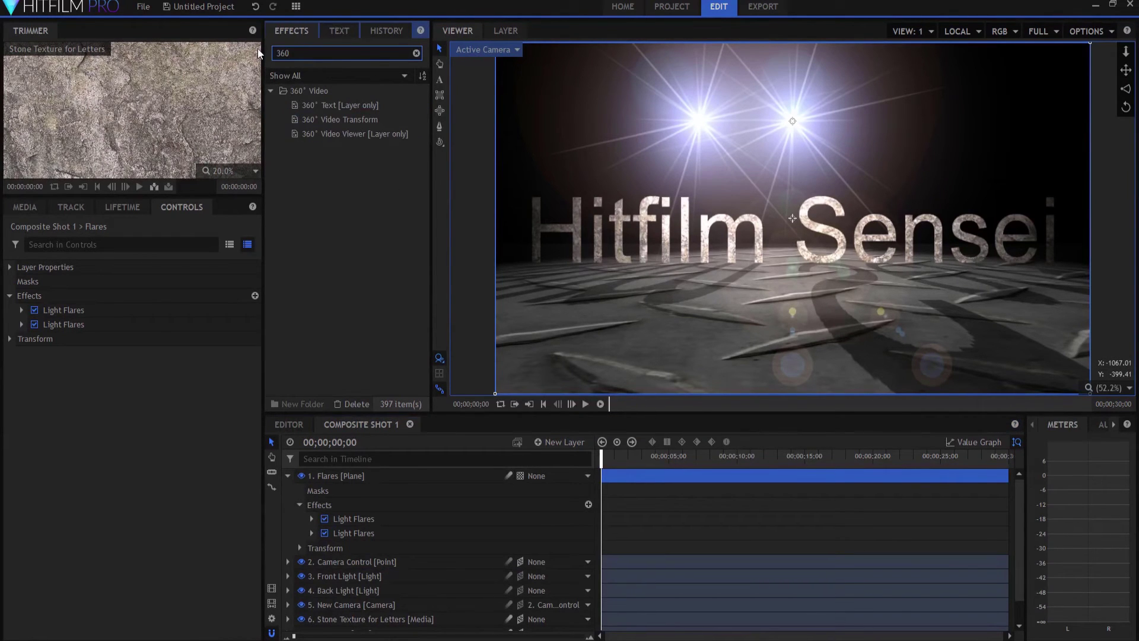
pyautogui.moveTo(340, 134); pyautogui.dragTo(355, 484)
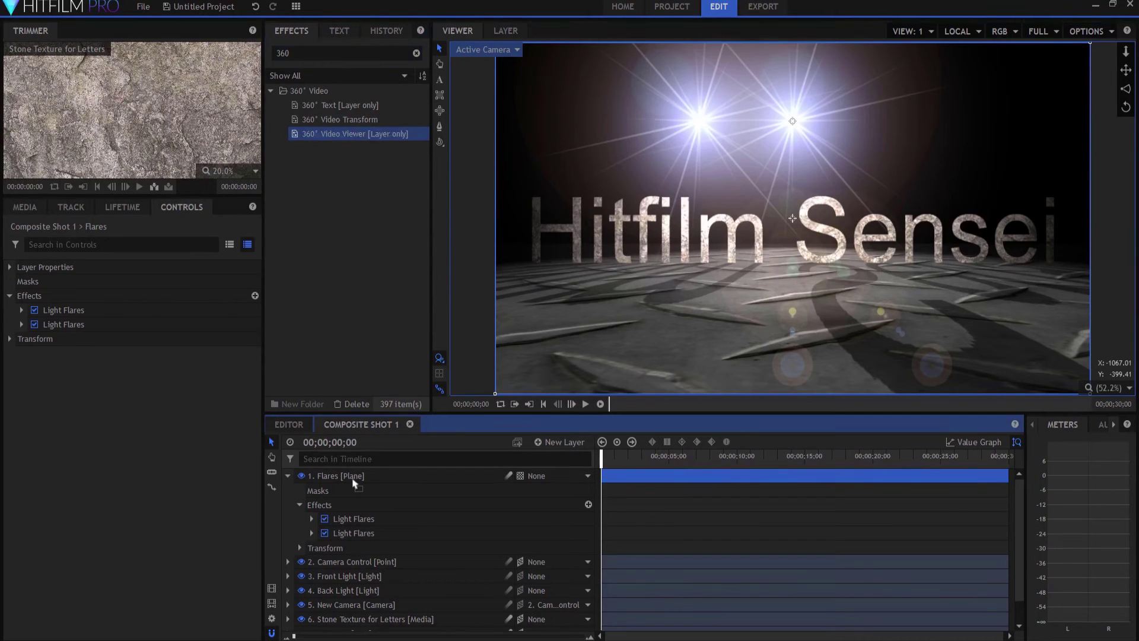
pyautogui.moveTo(352, 482); pyautogui.dragTo(350, 478)
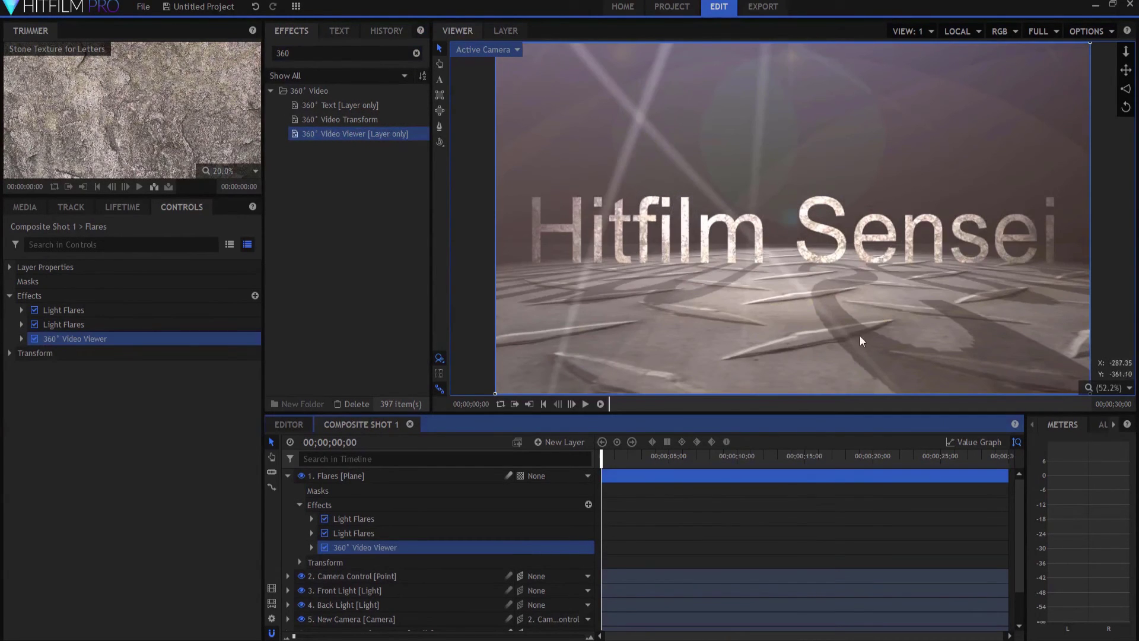
pyautogui.click(287, 476)
pyautogui.moveTo(333, 474); pyautogui.dragTo(333, 496)
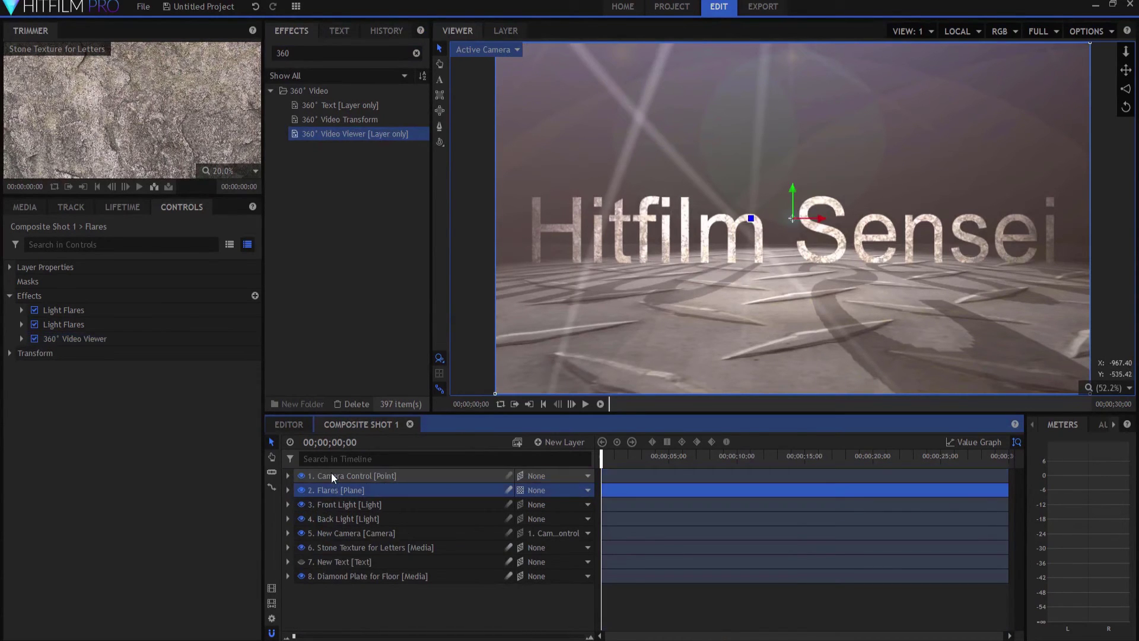
# Swing Camera Control's Y rotation to check the flares, then reset it to 0.
pyautogui.click(331, 476)
pyautogui.click(288, 476)
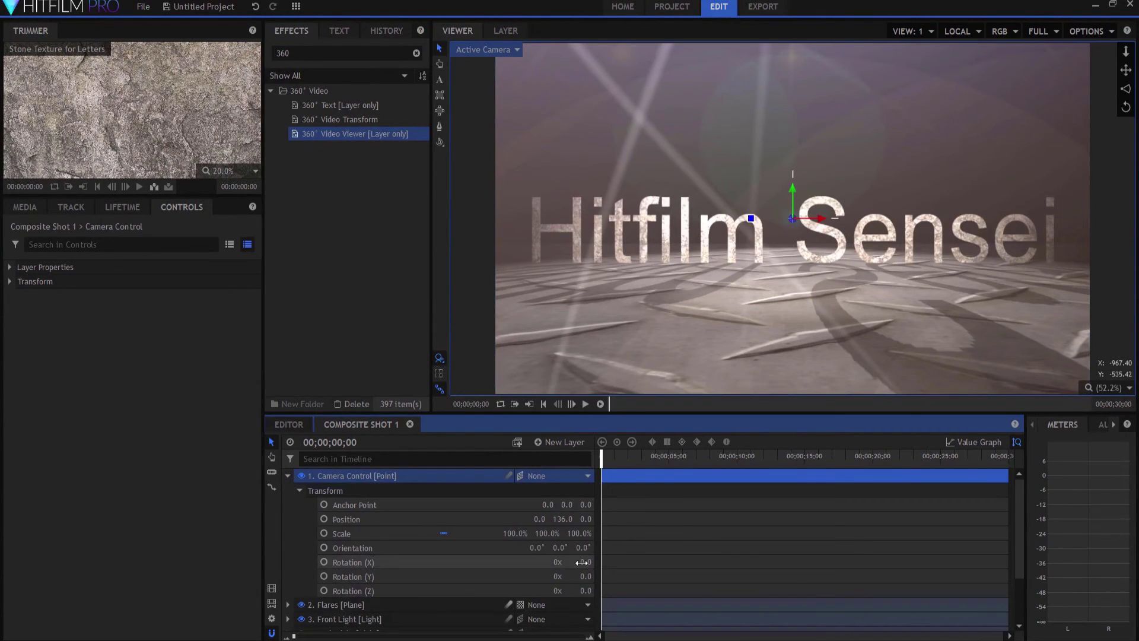
pyautogui.moveTo(584, 576); pyautogui.dragTo(628, 576)
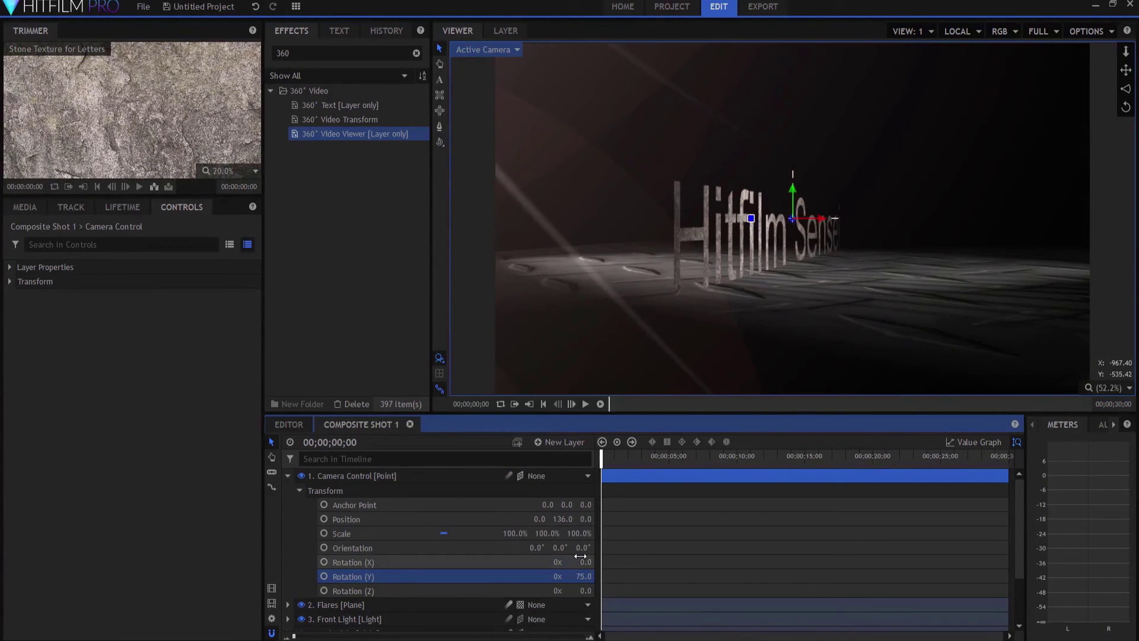
pyautogui.click(584, 576)
pyautogui.write('0')
pyautogui.press('Return')
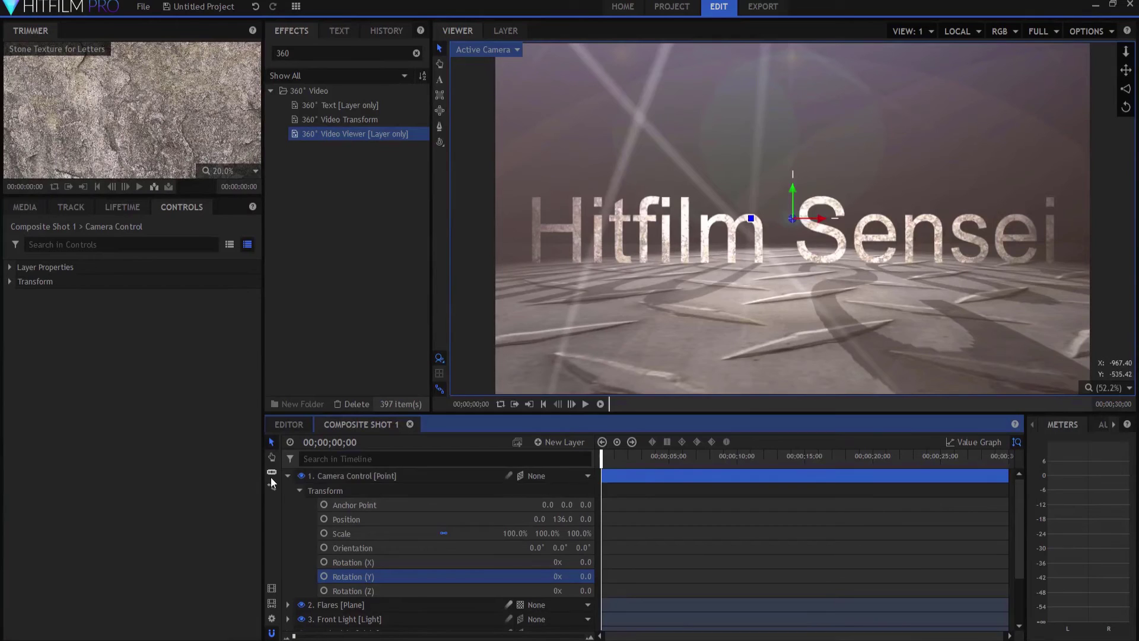
pyautogui.click(288, 476)
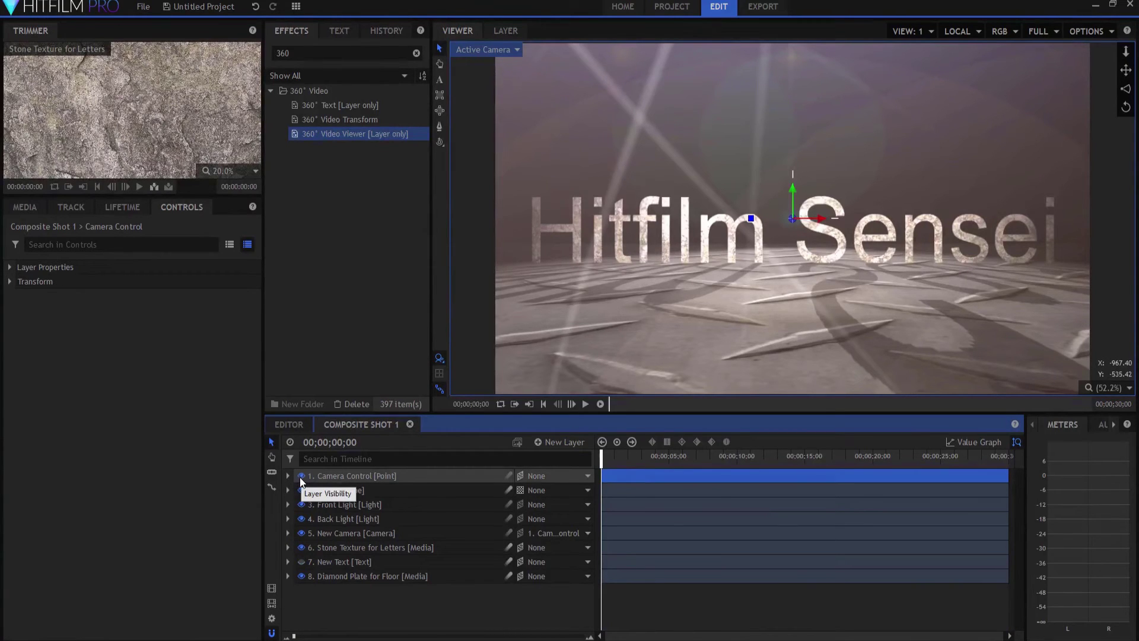
# Search for 'para' and apply Parallax to the Diamond Plate for Floor layer.
pyautogui.click(284, 53)
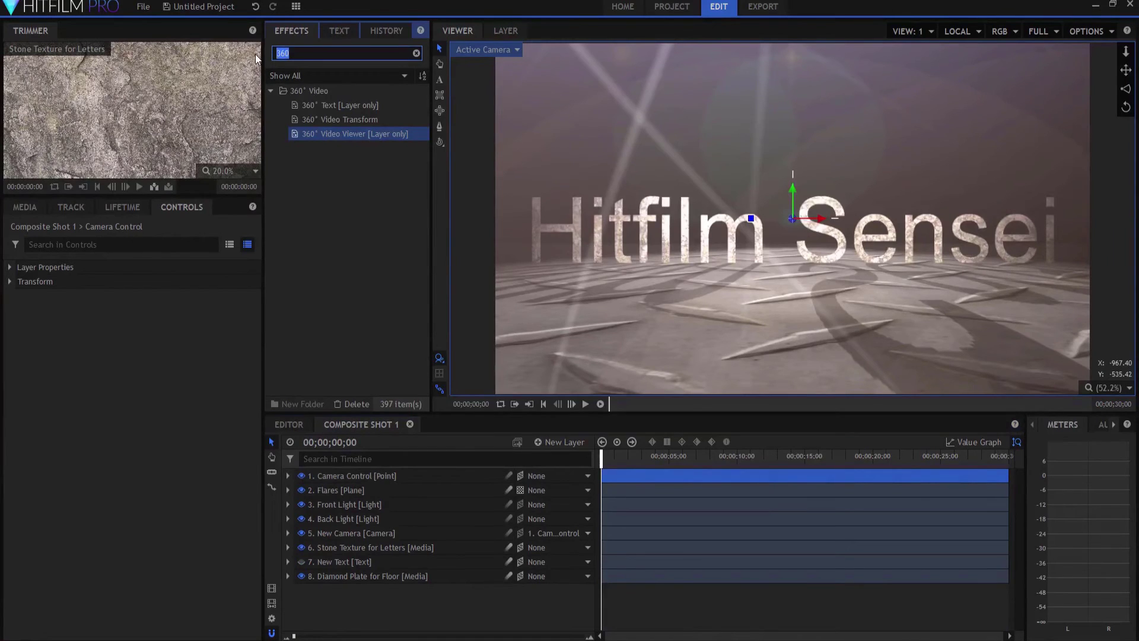
pyautogui.write('para')
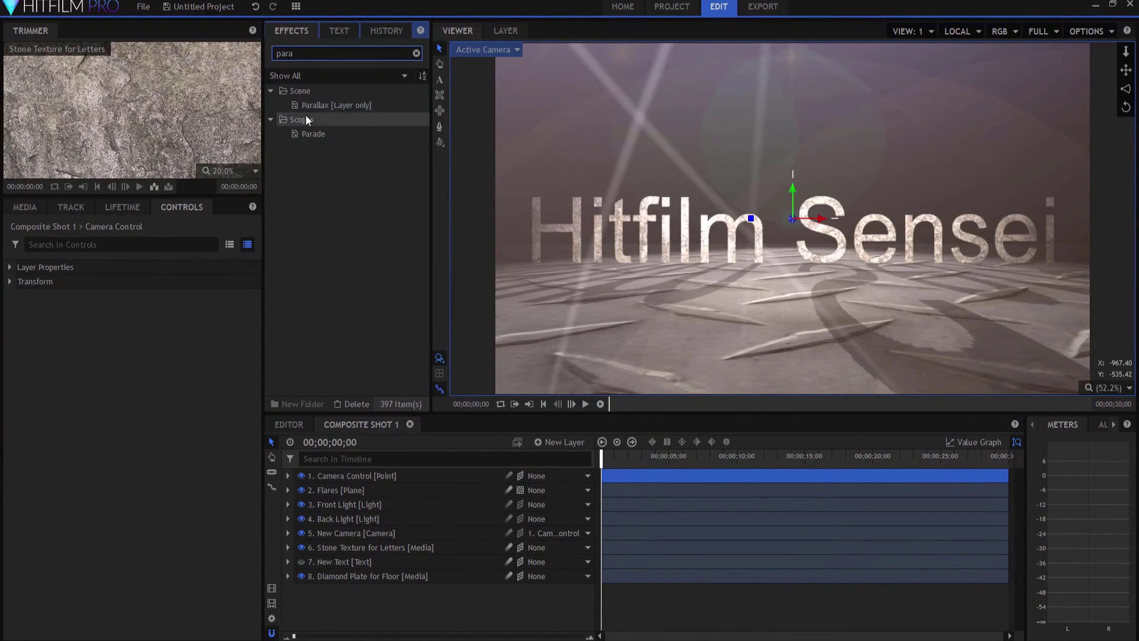
pyautogui.moveTo(321, 105); pyautogui.dragTo(343, 578)
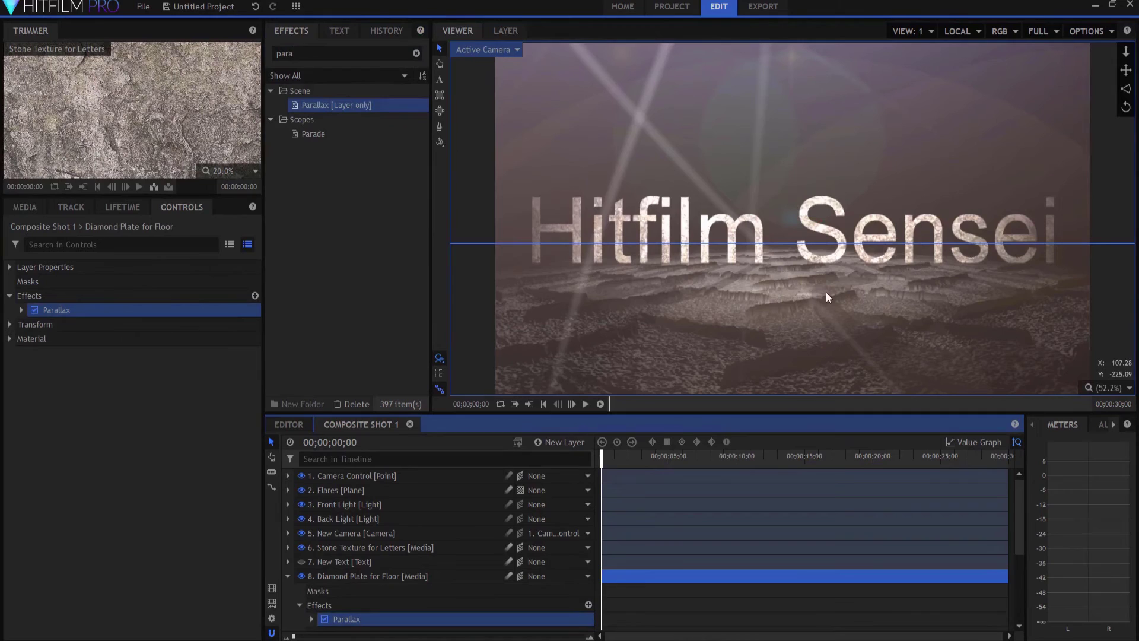
# Set the floor Parallax Depth to 10, leaving Invert Map unchecked.
pyautogui.click(312, 619)
pyautogui.scroll(-3, 372, 571)
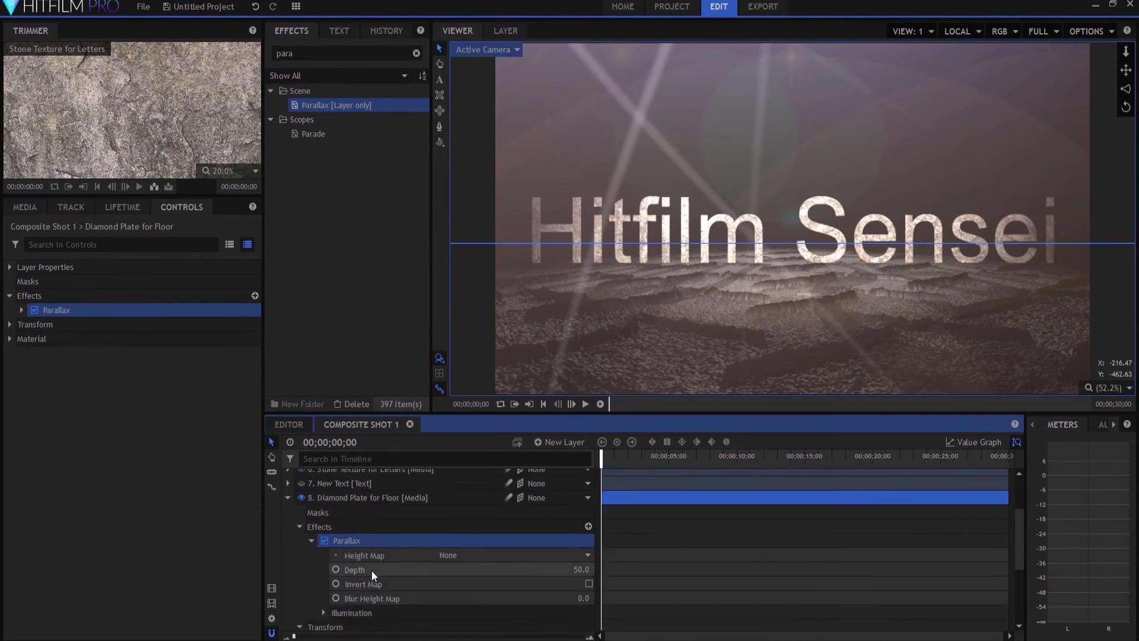
pyautogui.click(588, 527)
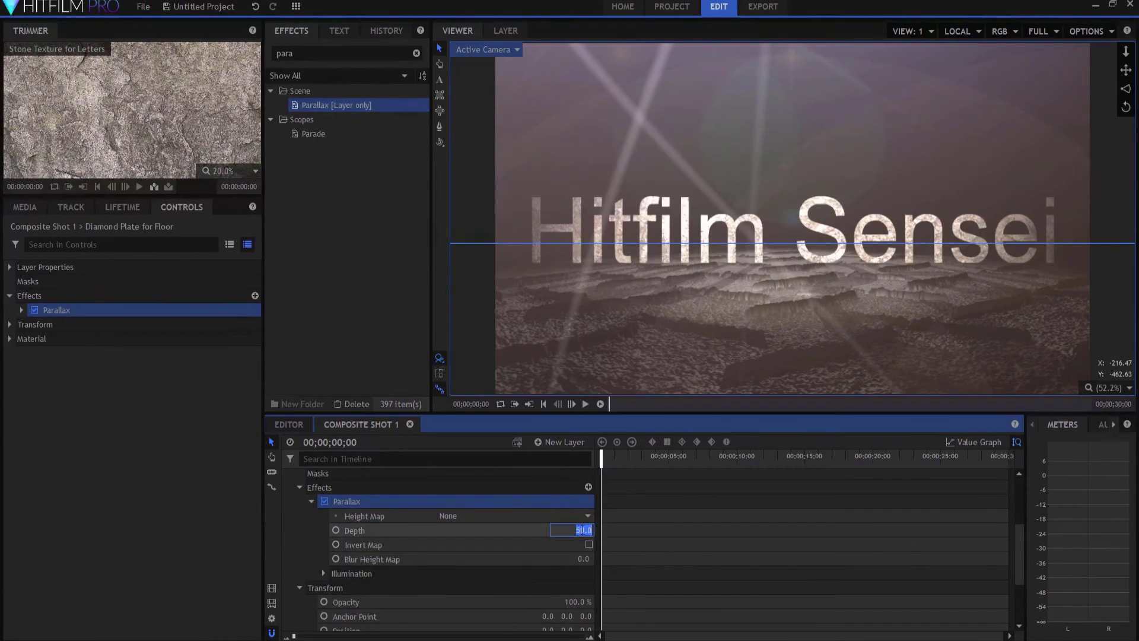
pyautogui.write('10')
pyautogui.press('Return')
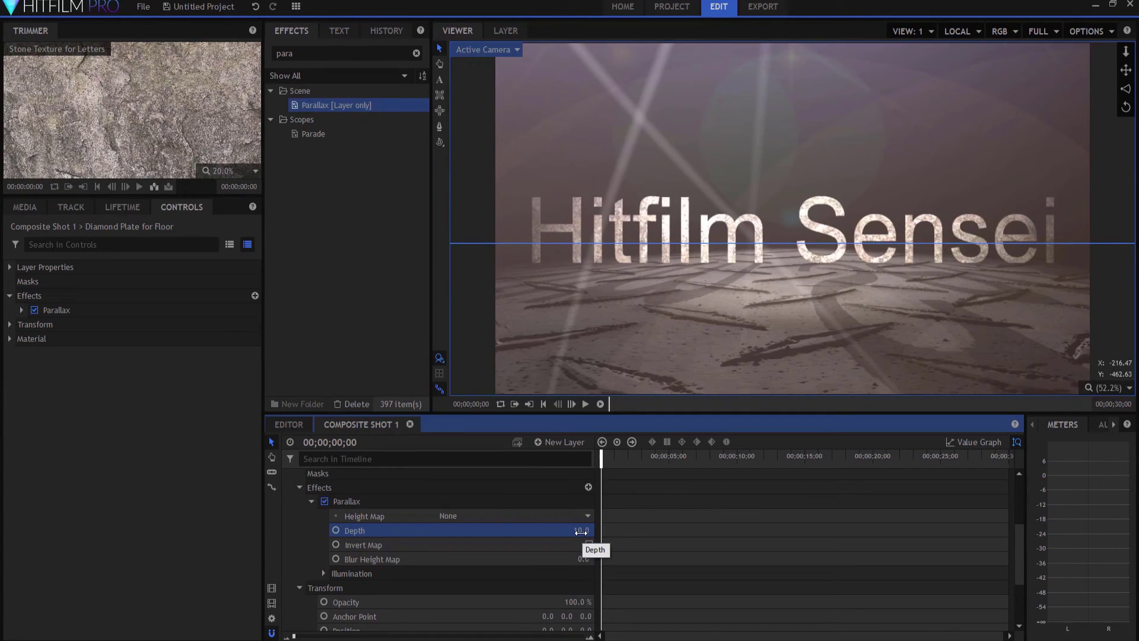
pyautogui.click(589, 545)
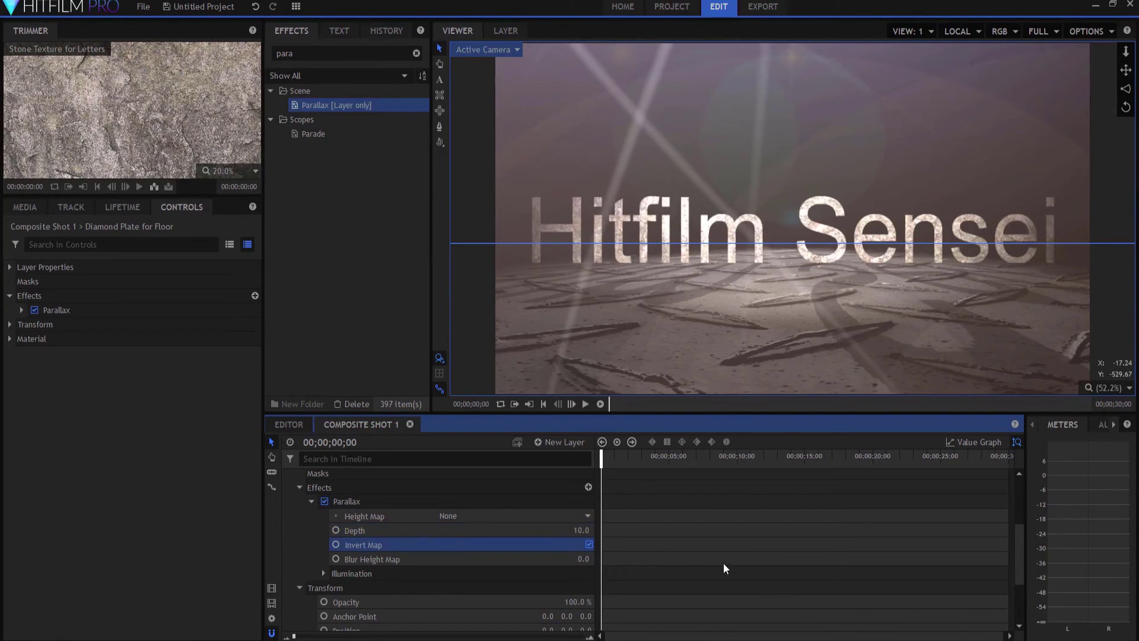
pyautogui.click(589, 545)
pyautogui.scroll(2, 328, 515)
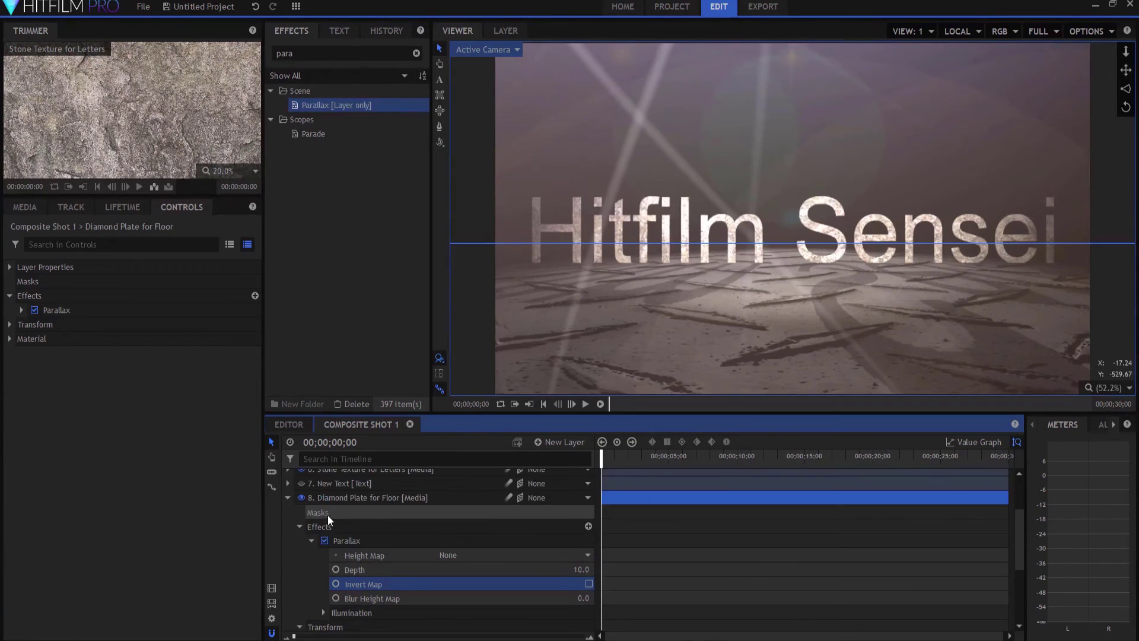
pyautogui.click(287, 498)
# Apply Parallax to Stone Texture for Letters using 8. Diamond Plate for Floor as height map.
pyautogui.moveTo(315, 104); pyautogui.dragTo(359, 551)
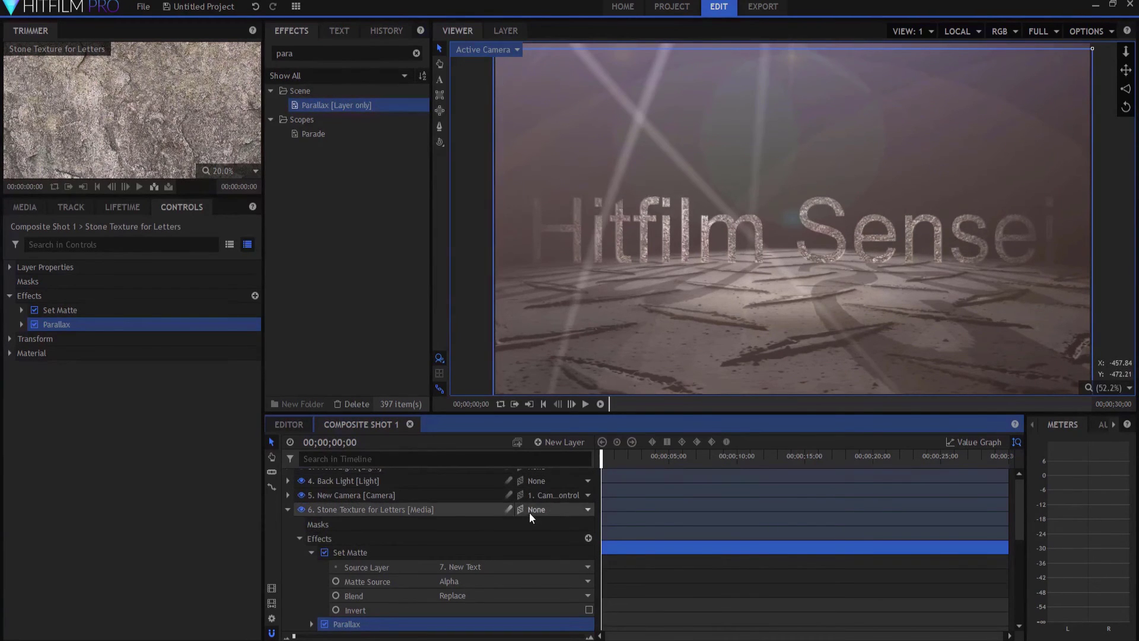
pyautogui.click(312, 553)
pyautogui.click(311, 566)
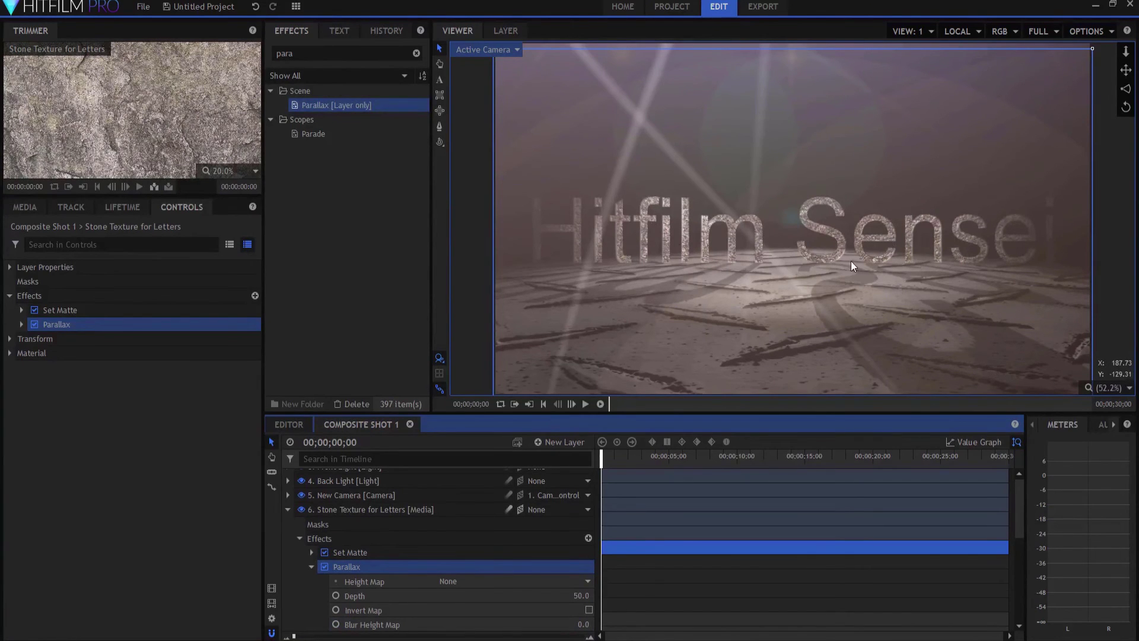
pyautogui.click(483, 582)
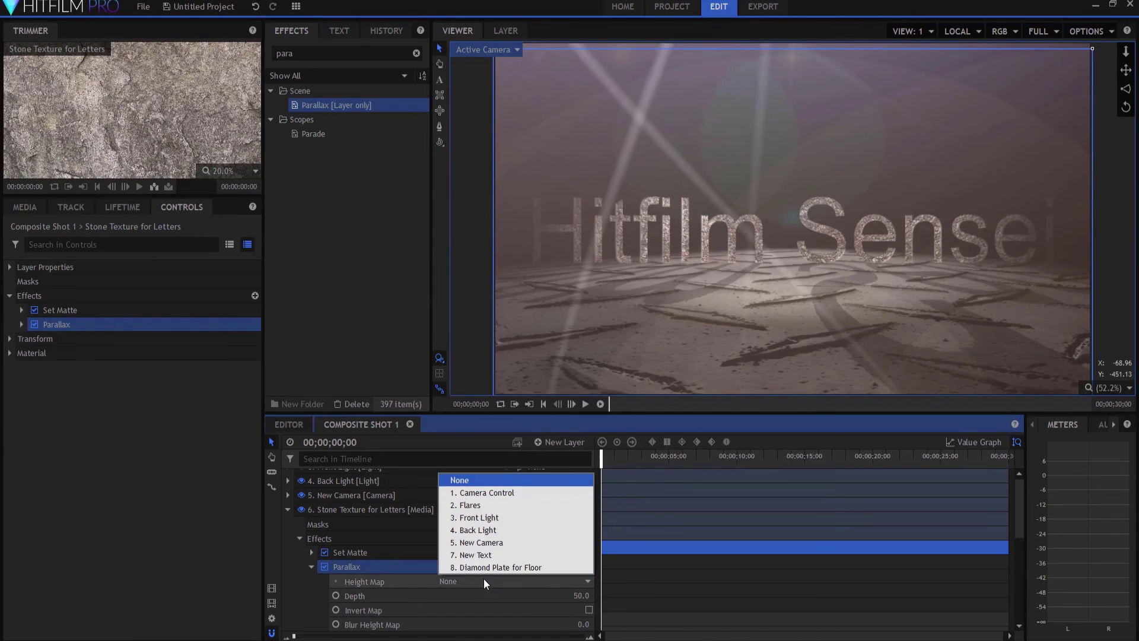
pyautogui.click(486, 569)
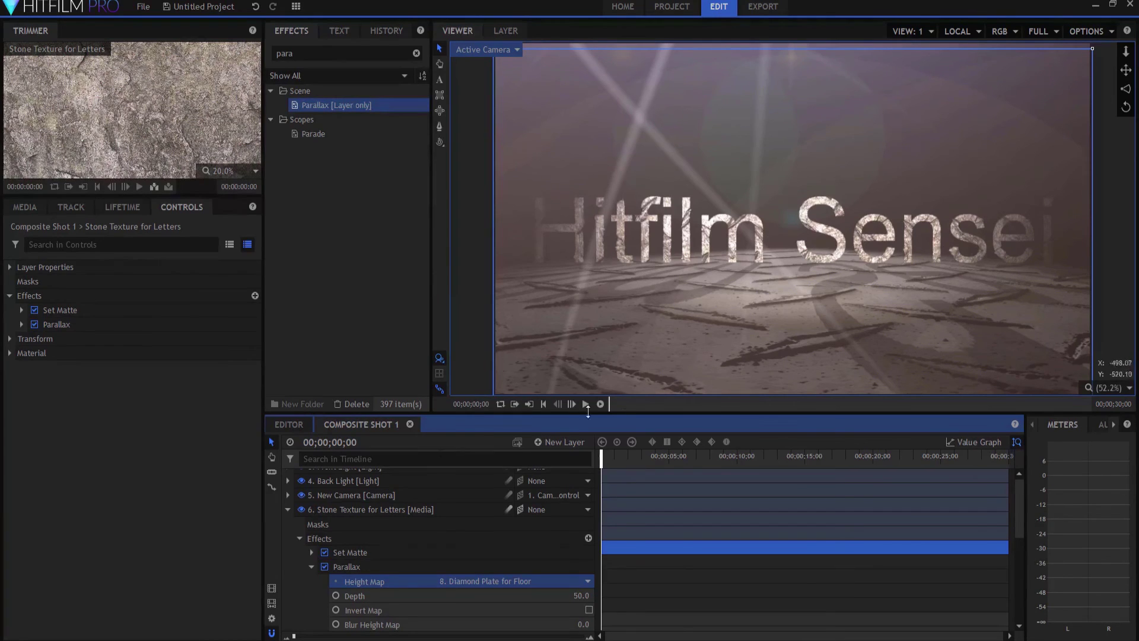
pyautogui.click(287, 509)
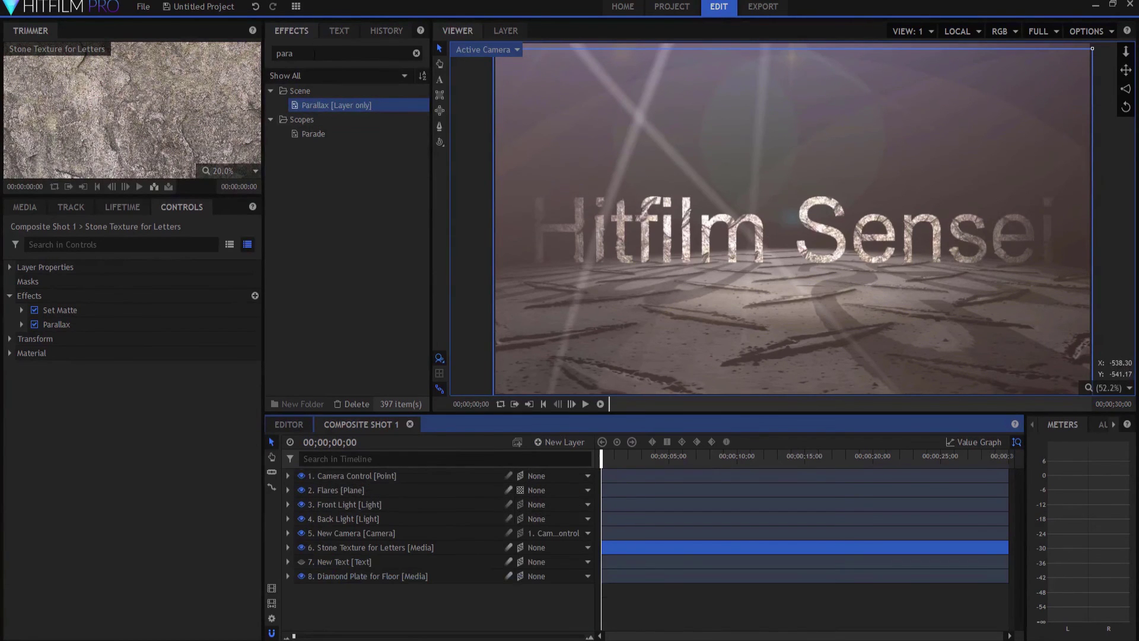
# Search for '3d' and apply 3D Extrusion to the Stone Texture for Letters layer.
pyautogui.doubleClick(285, 52)
pyautogui.write('3d')
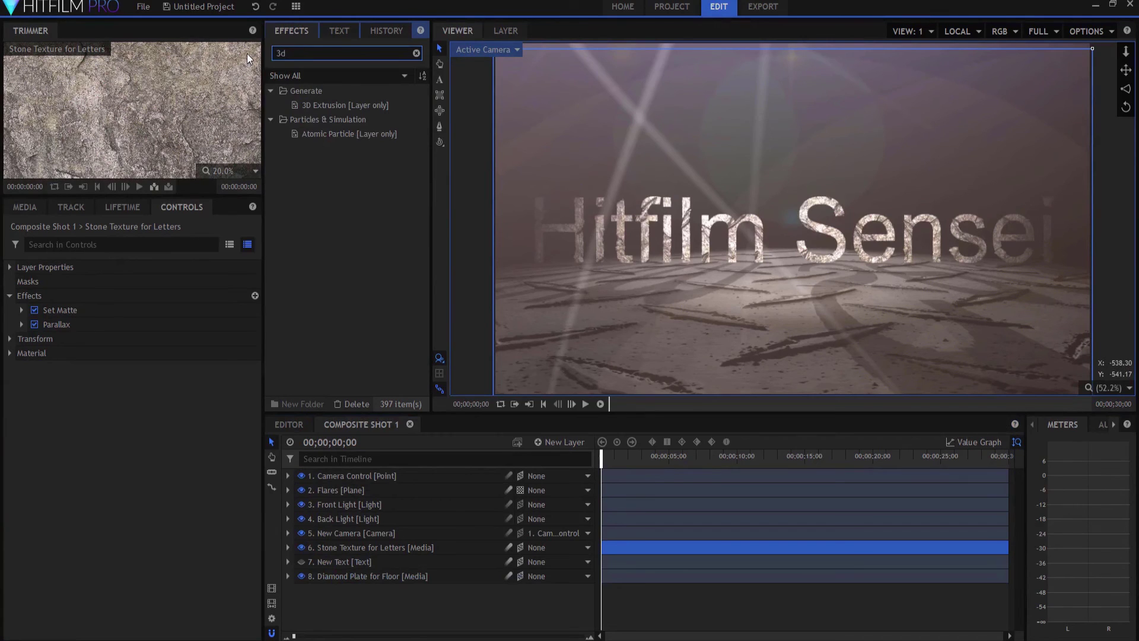
pyautogui.click(321, 106)
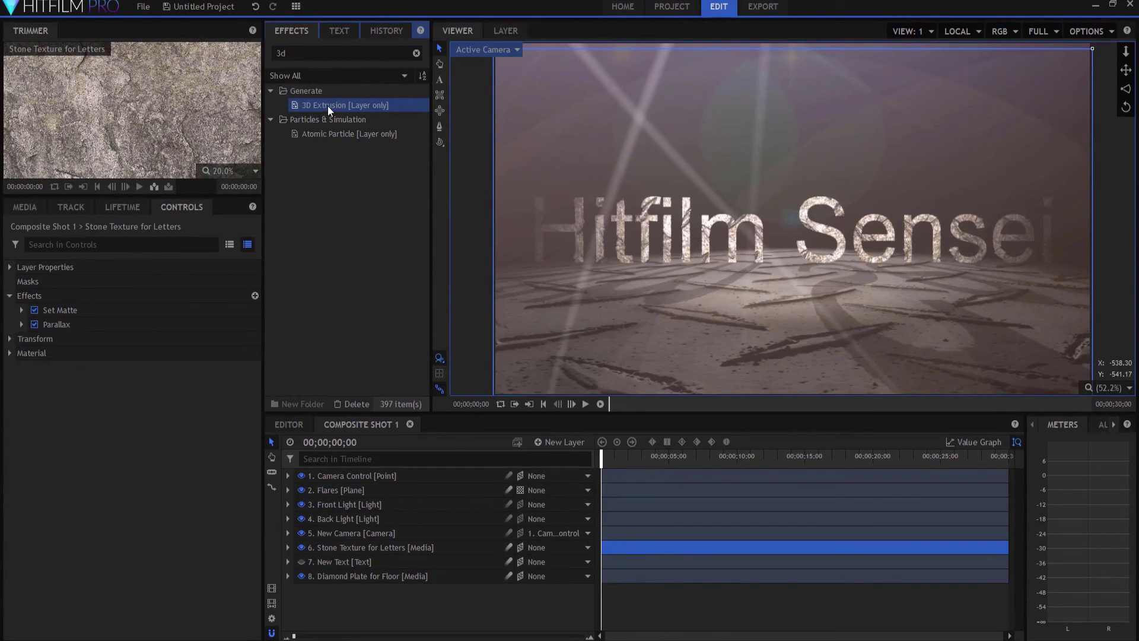
pyautogui.moveTo(328, 106); pyautogui.dragTo(355, 549)
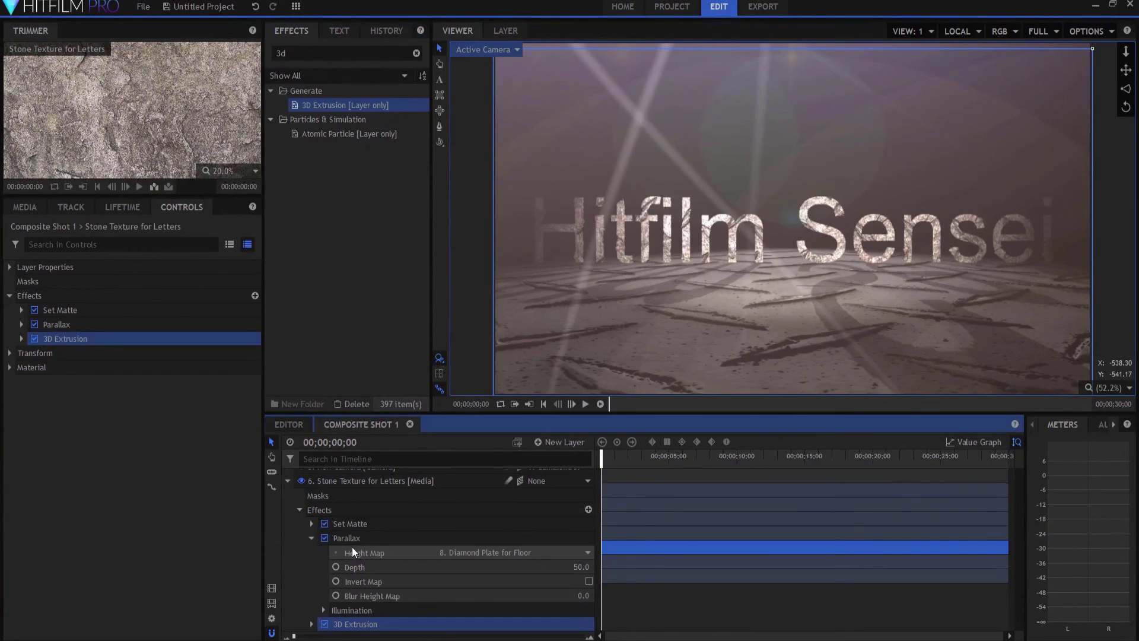
# Raise the 3D Extrusion Depth from 20 to 60.
pyautogui.click(310, 537)
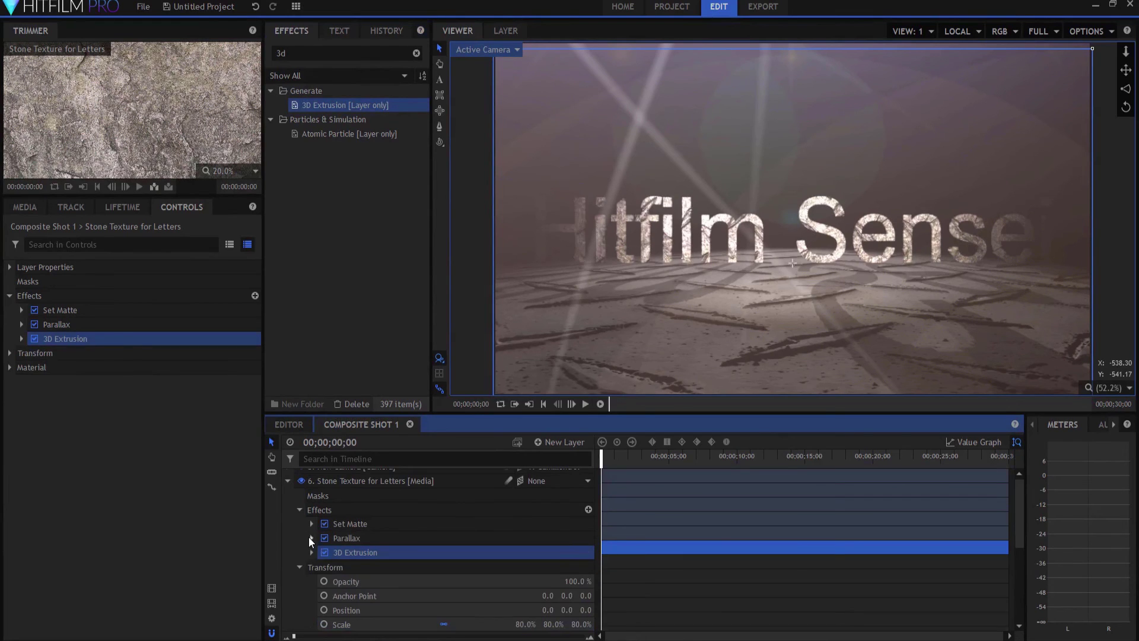
pyautogui.click(313, 552)
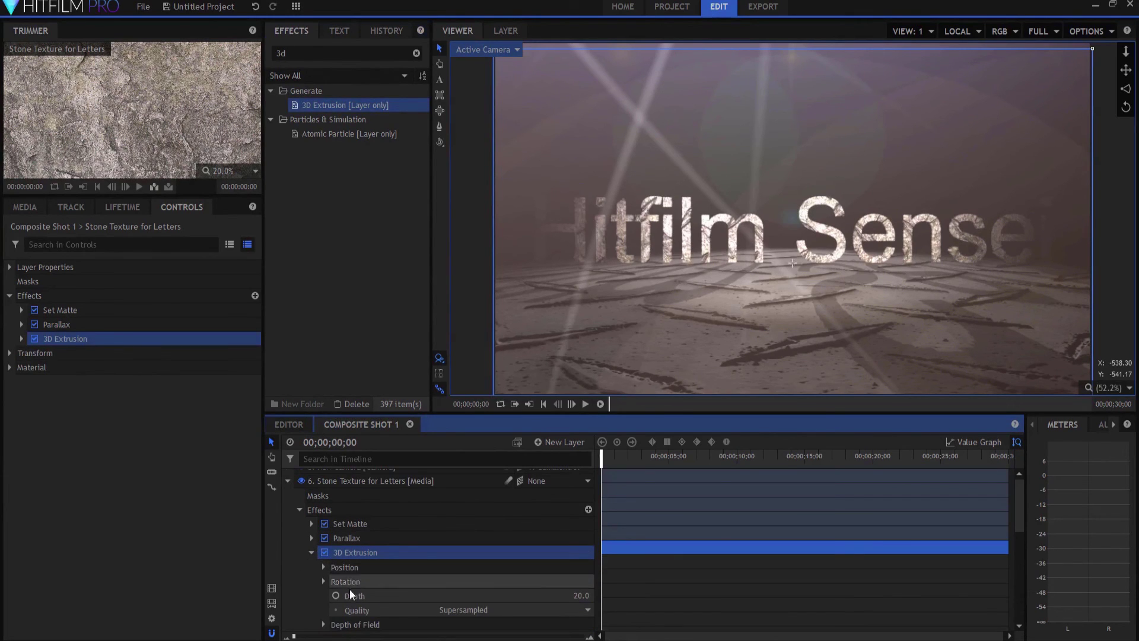
pyautogui.click(557, 594)
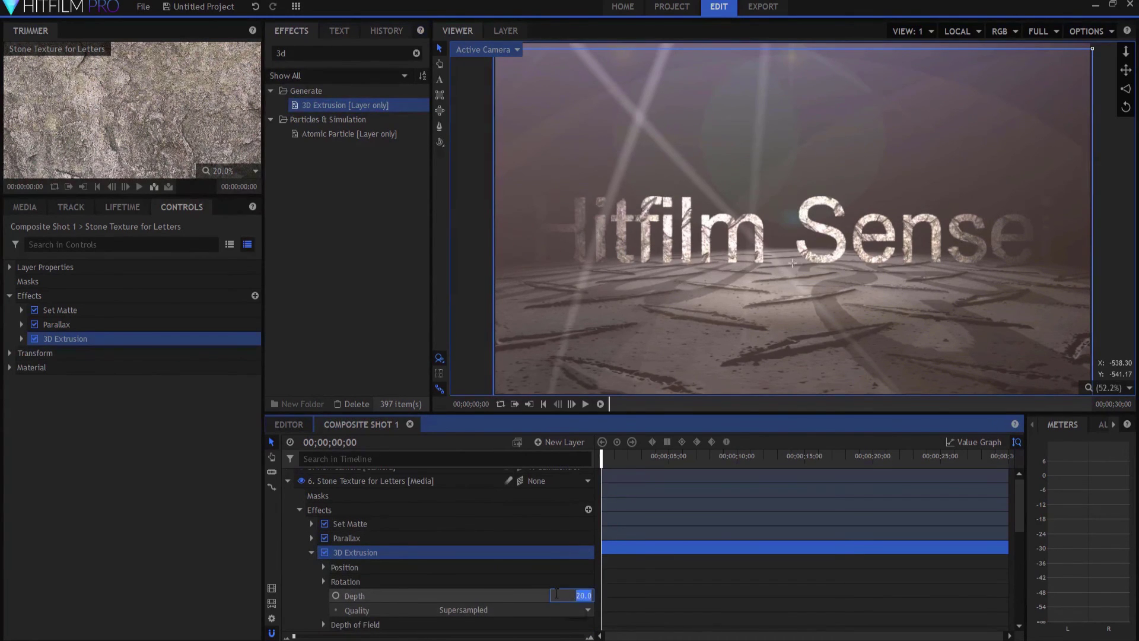
pyautogui.write('60')
pyautogui.press('Return')
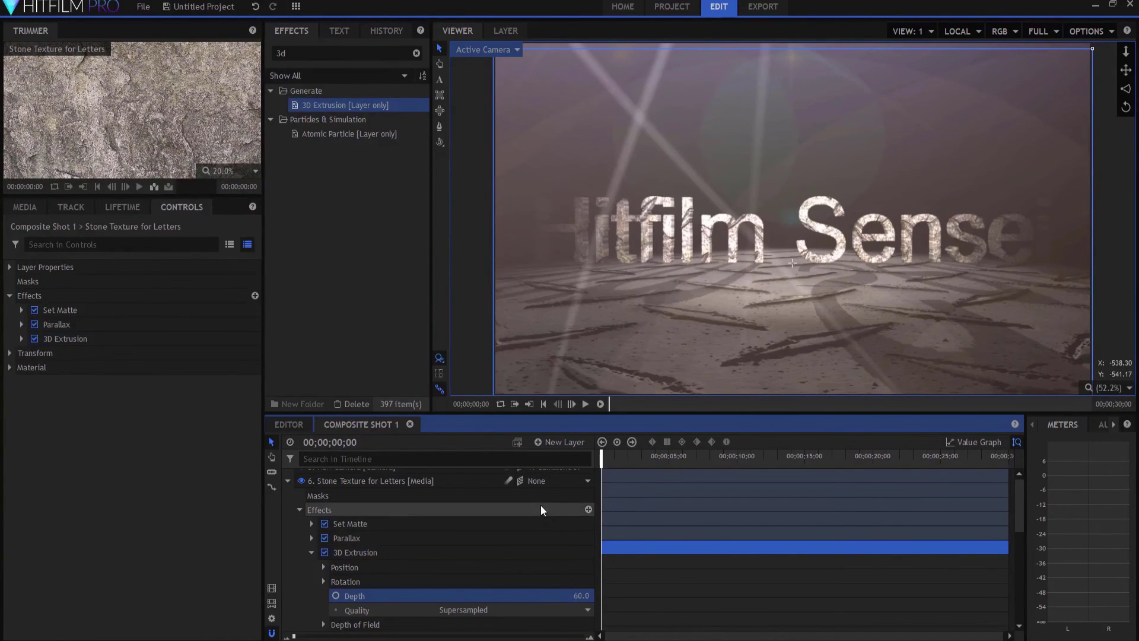
# Set the Camera Control's Y rotation to 65 degrees to preview the letters' depth.
pyautogui.click(289, 480)
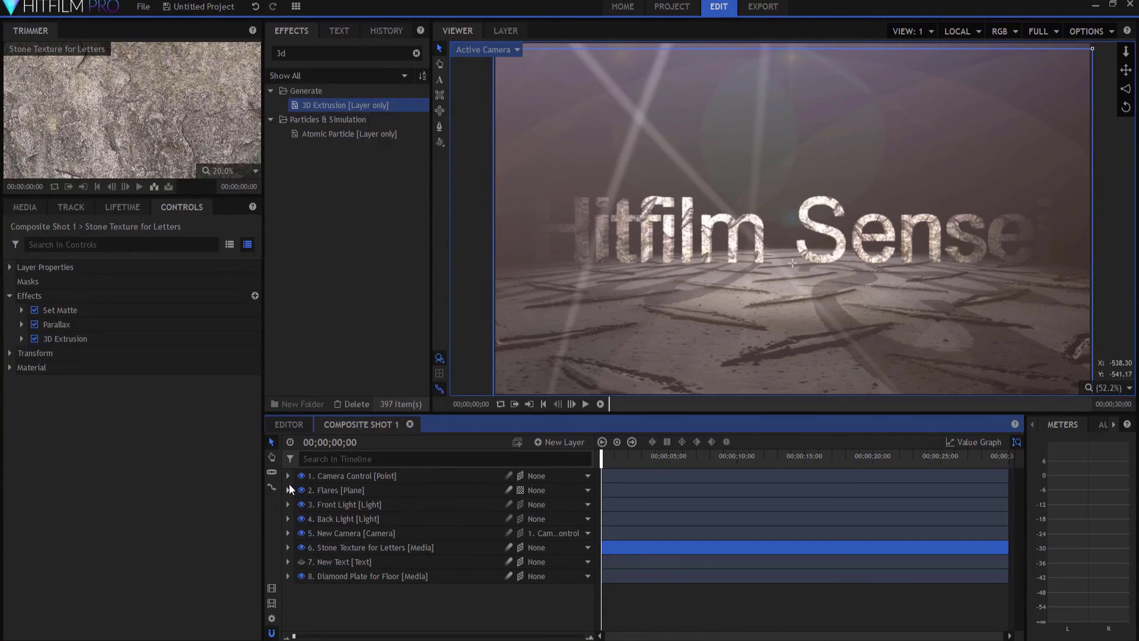
pyautogui.click(288, 476)
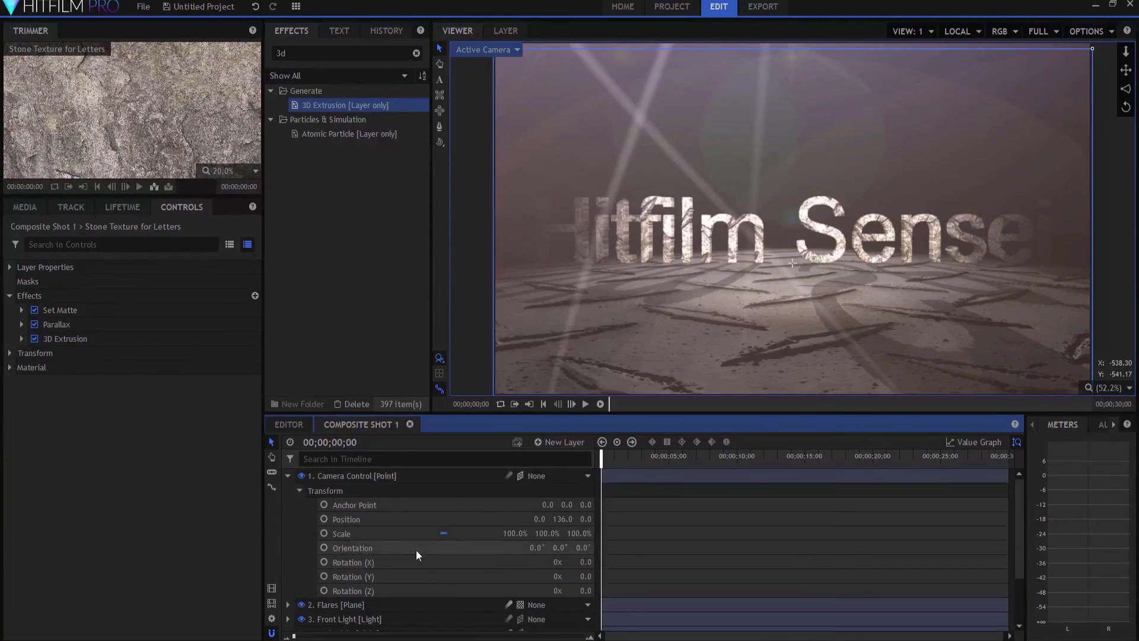
pyautogui.click(586, 577)
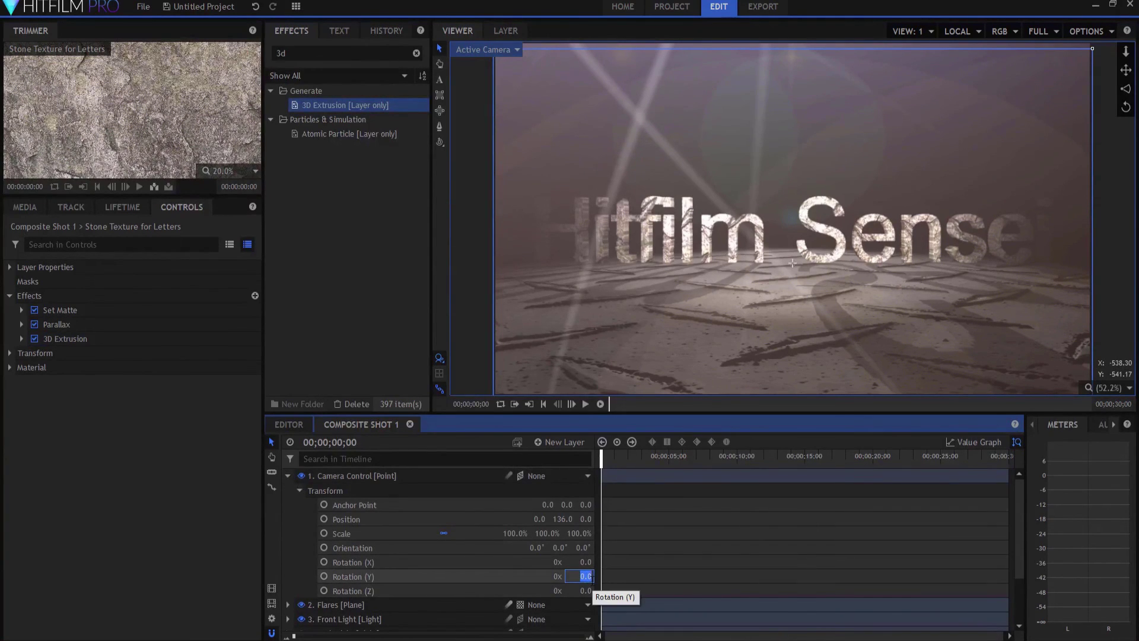
pyautogui.write('65')
pyautogui.press('Return')
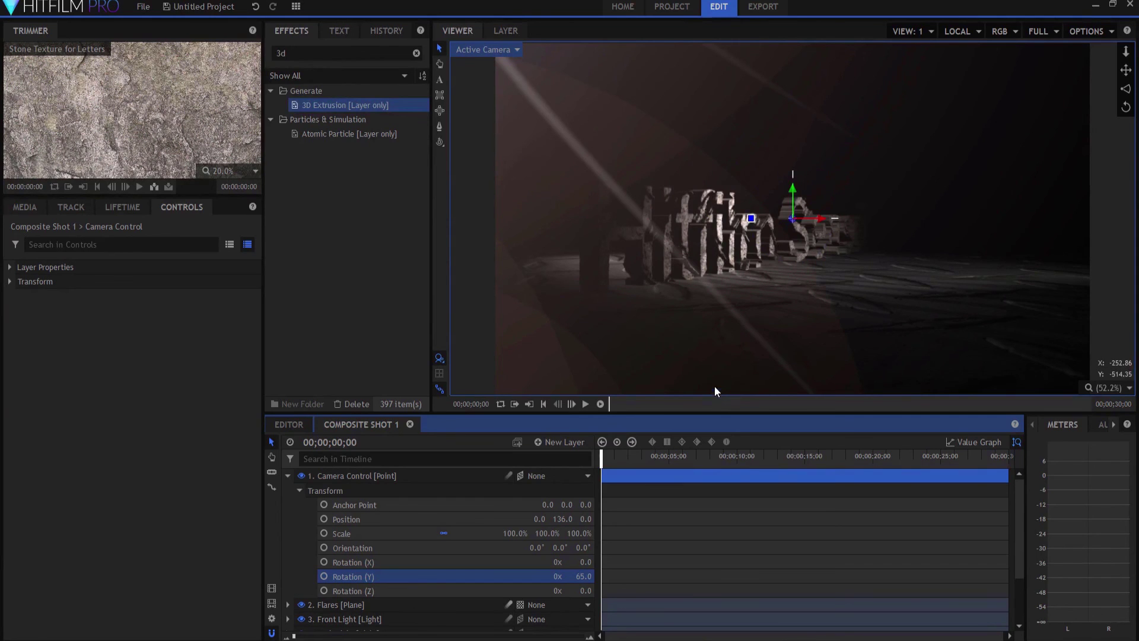
# Change the Camera Control's Y rotation to 30 degrees.
pyautogui.click(287, 475)
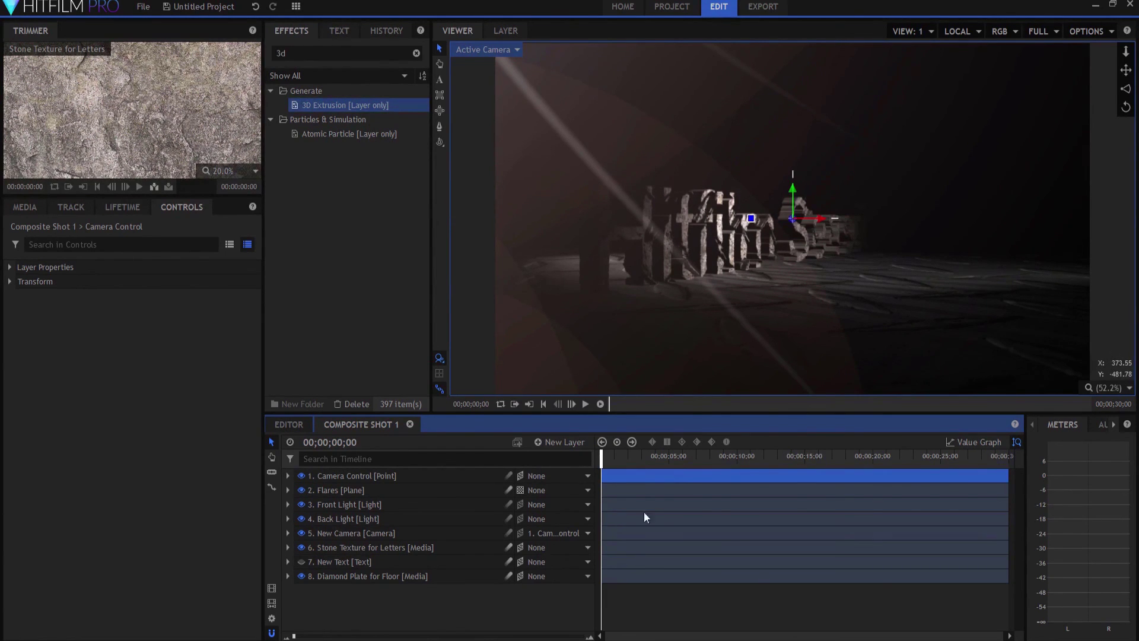
pyautogui.click(287, 475)
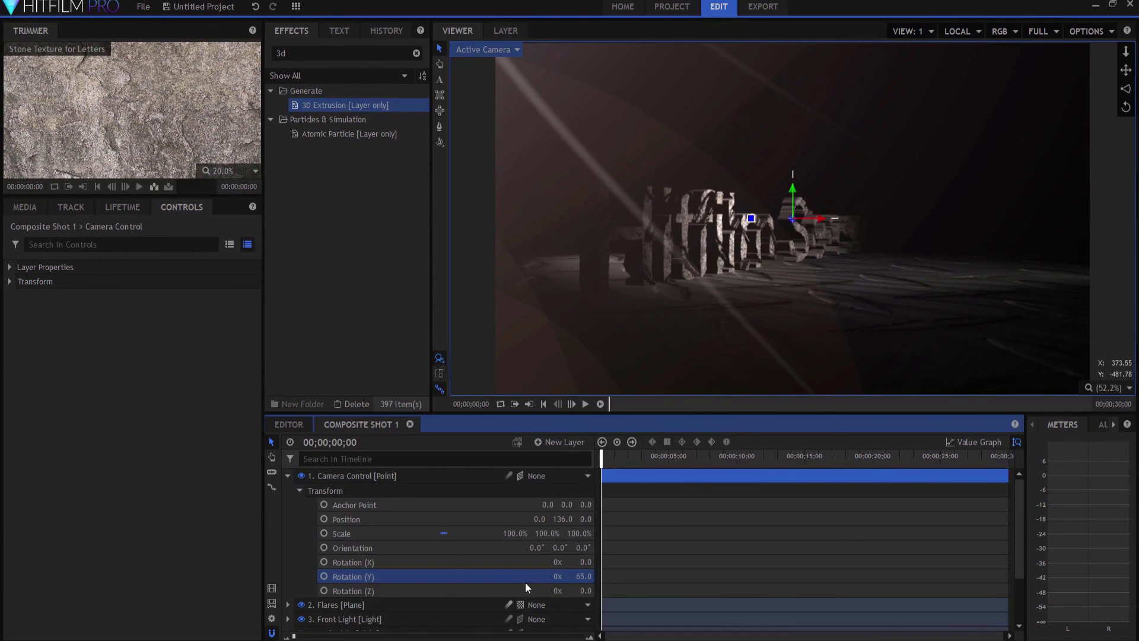
pyautogui.click(579, 576)
pyautogui.write('30')
pyautogui.press('Return')
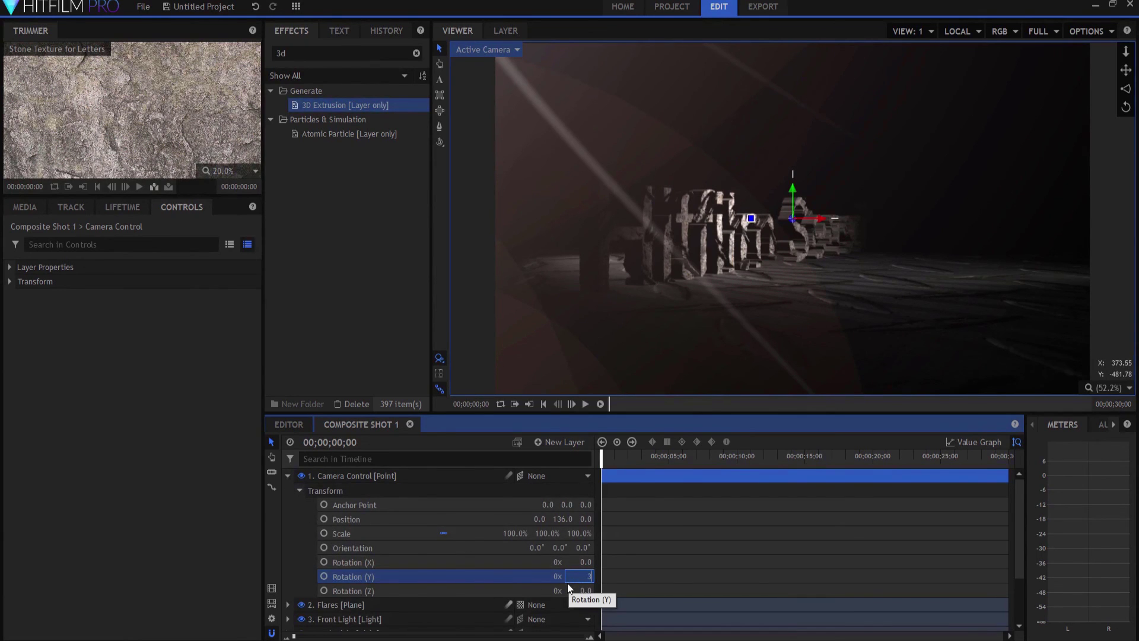